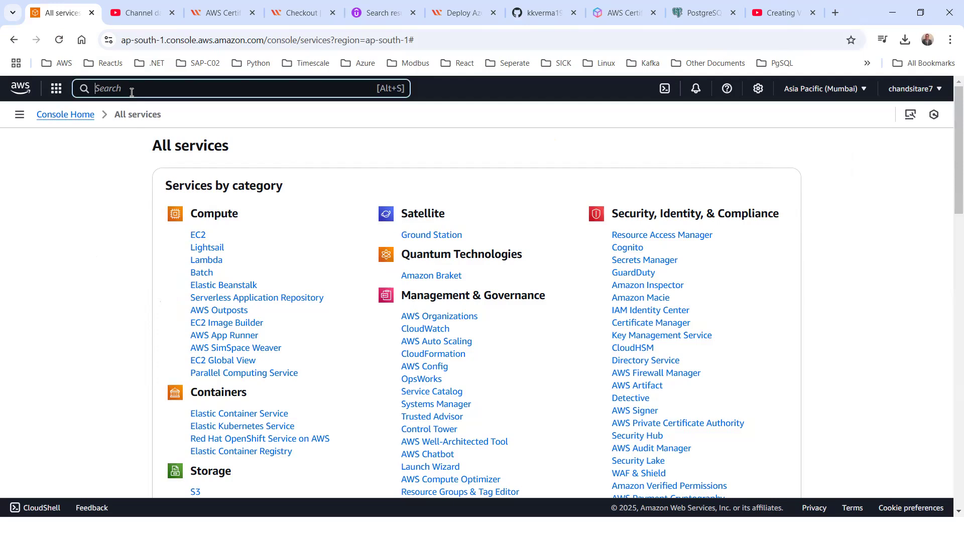
- Open the EC2 service and start launching a new instance from its dashboard
{"action": "type", "text": "EC2"}
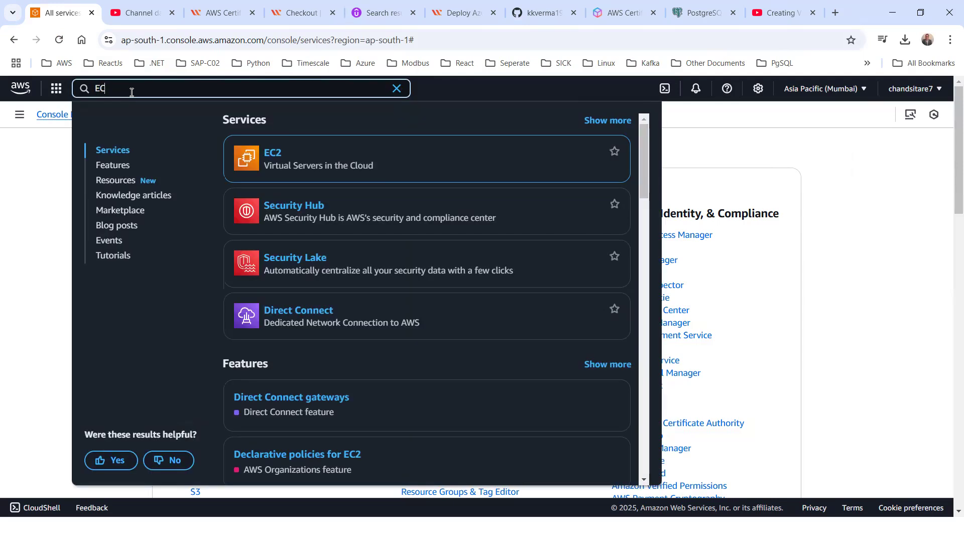
{"action": "mouse_move", "coordinate": [267, 158]}
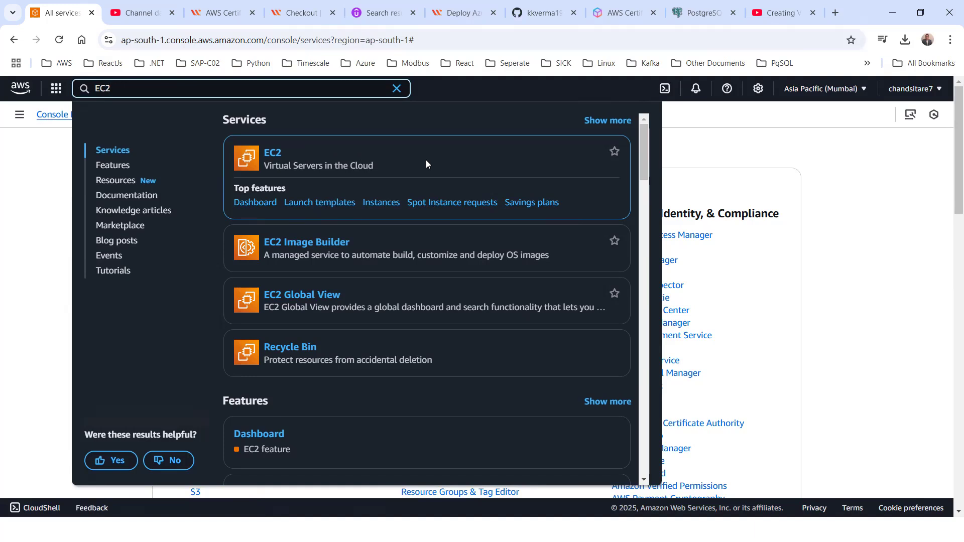
{"action": "left_click", "coordinate": [271, 155]}
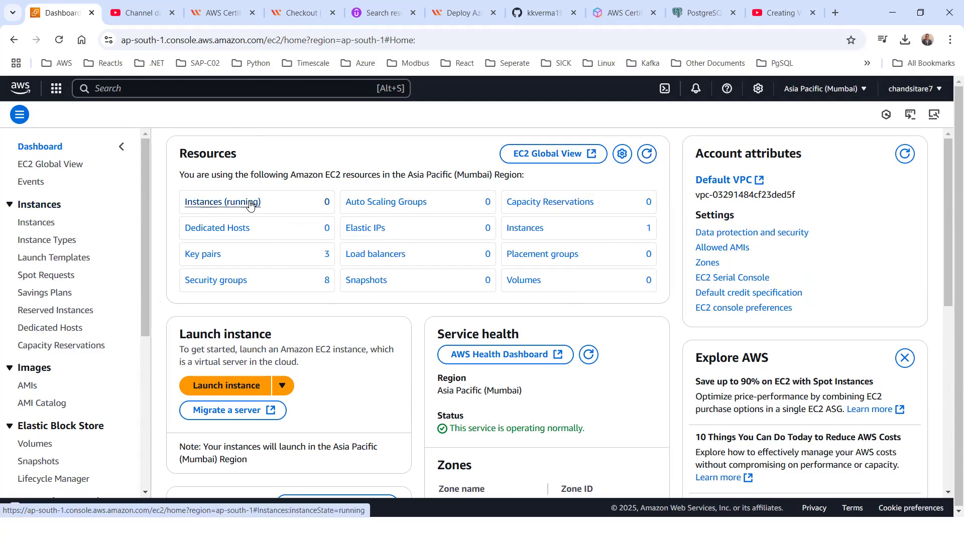
{"action": "left_click", "coordinate": [222, 202]}
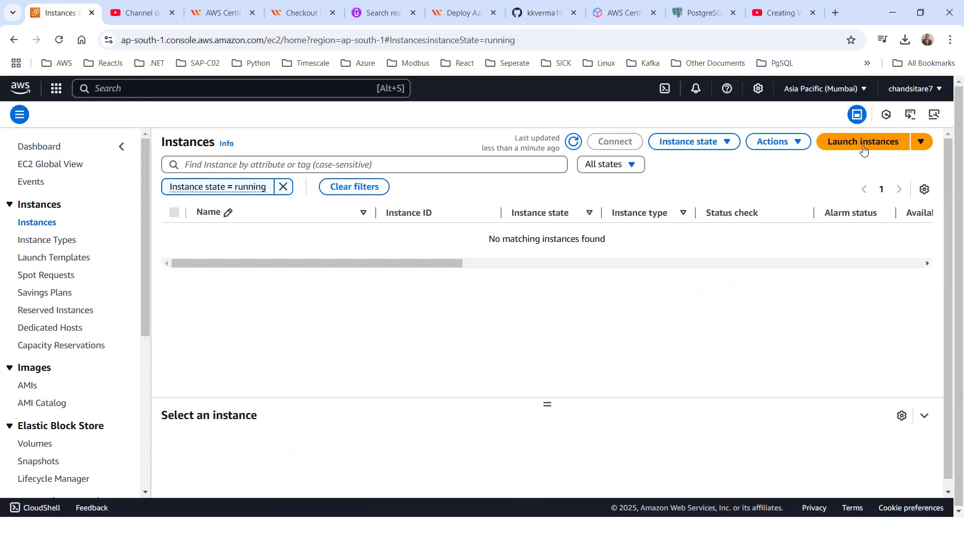
{"action": "left_click", "coordinate": [13, 39]}
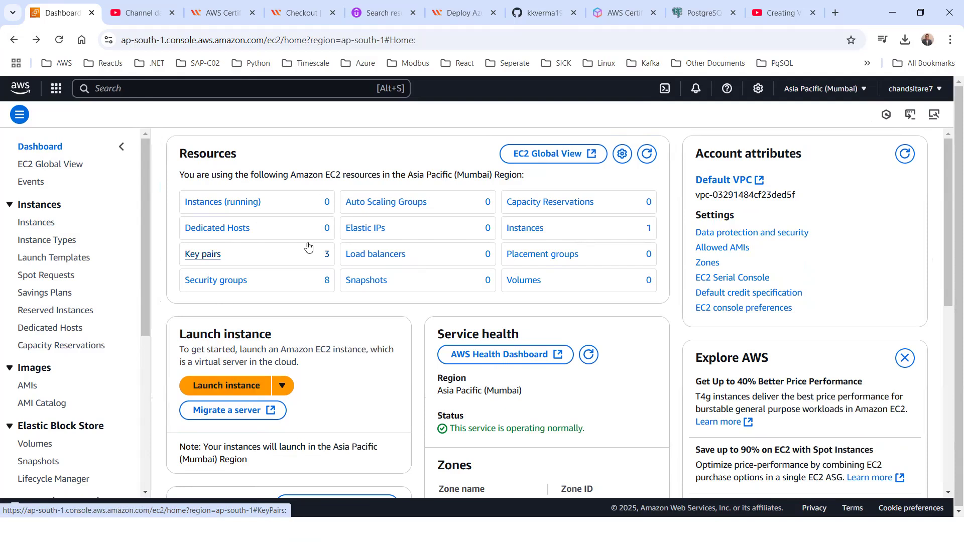
{"action": "left_click", "coordinate": [235, 387]}
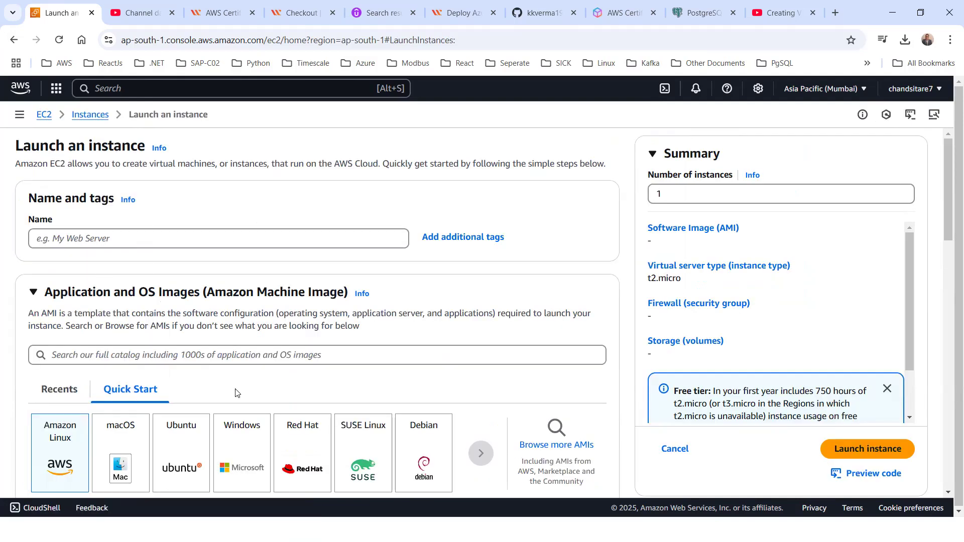
- Name the new instance MyWindowsVirtualMachine
{"action": "left_click", "coordinate": [54, 235]}
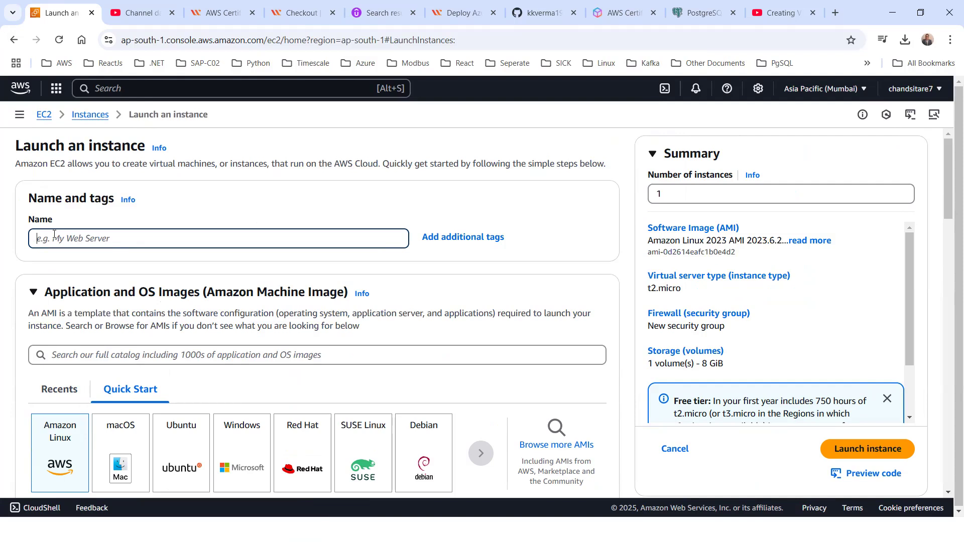
{"action": "type", "text": "MyWindowsVirtualMachine"}
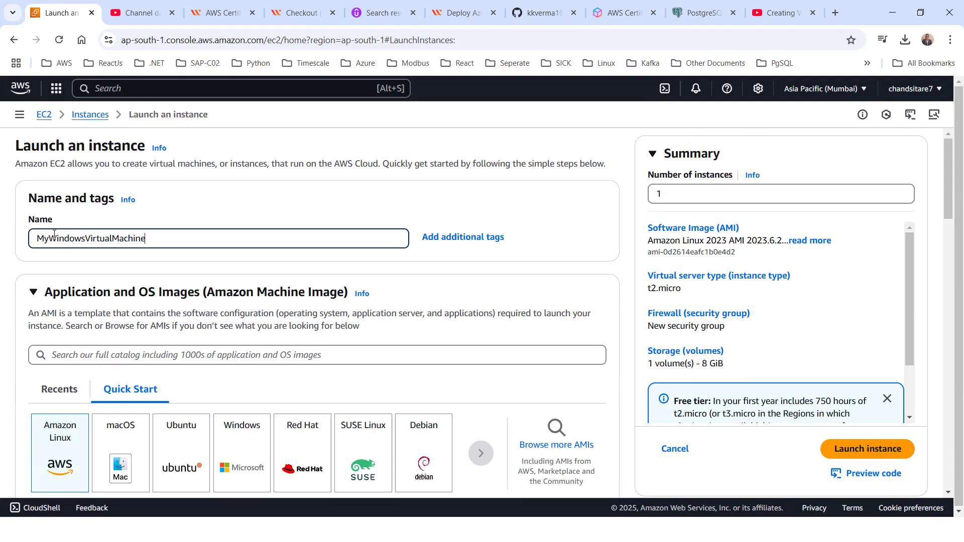
{"action": "left_click_drag", "start_coordinate": [173, 239], "coordinate": [28, 242]}
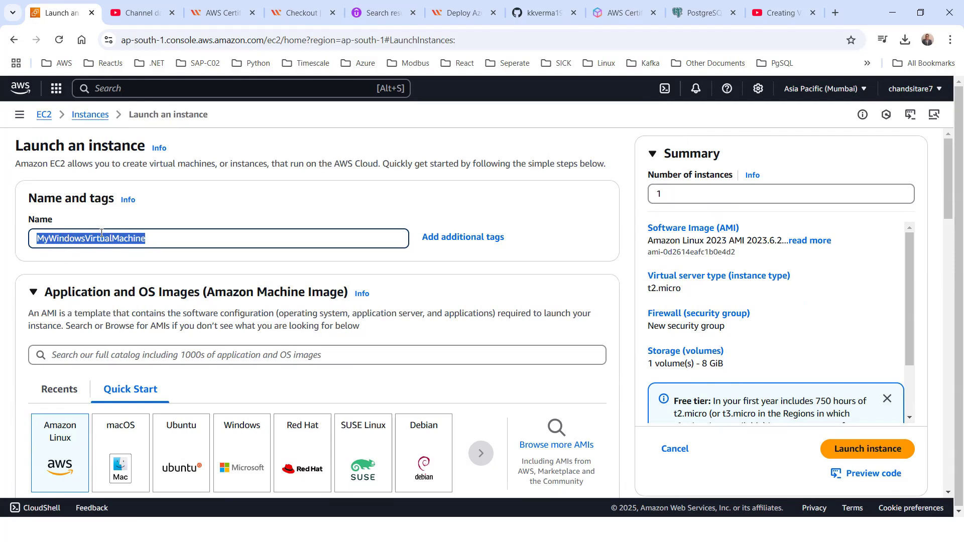
- Browse the quick-start operating system images and reload the instance launch page
{"action": "scroll", "coordinate": [174, 296], "scroll_direction": "down", "scroll_amount": 1}
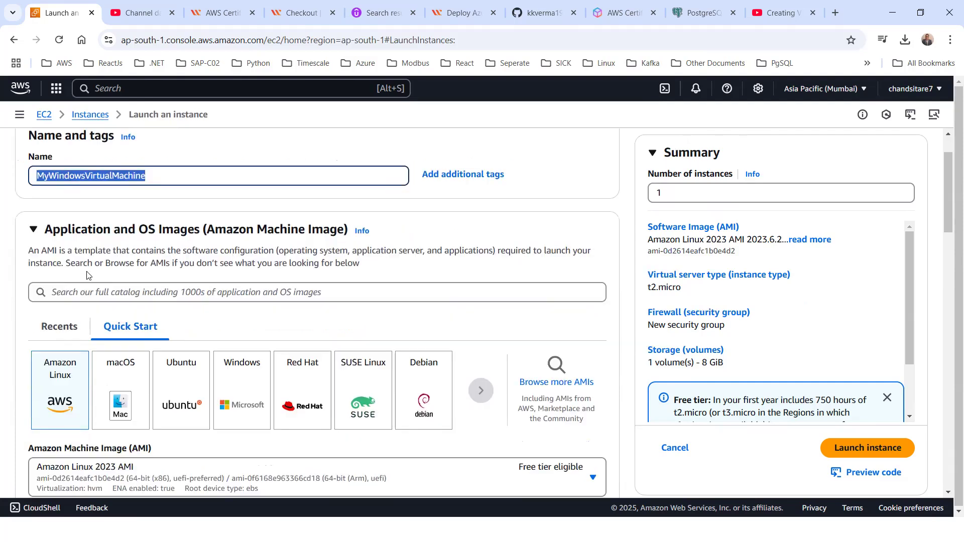
{"action": "scroll", "coordinate": [247, 320], "scroll_direction": "down", "scroll_amount": 2}
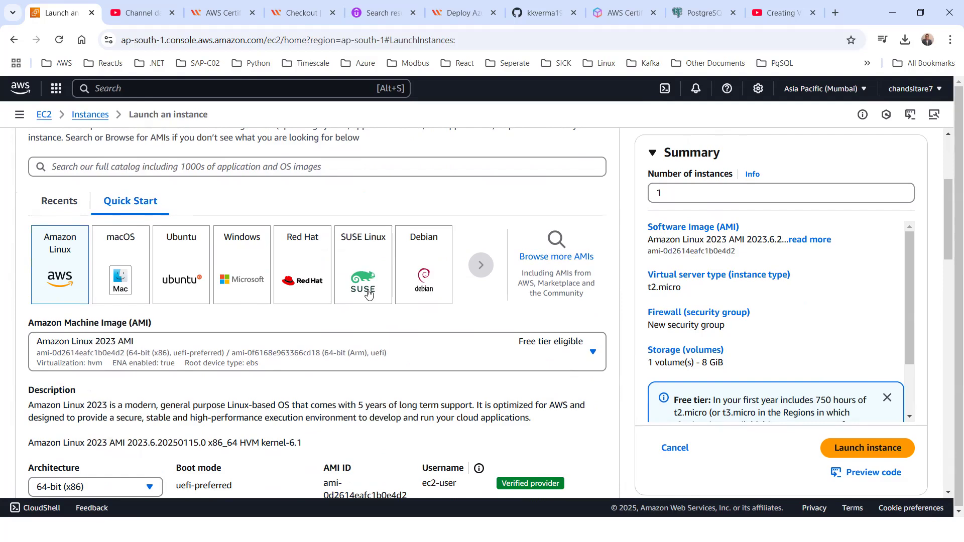
{"action": "left_click", "coordinate": [489, 266]}
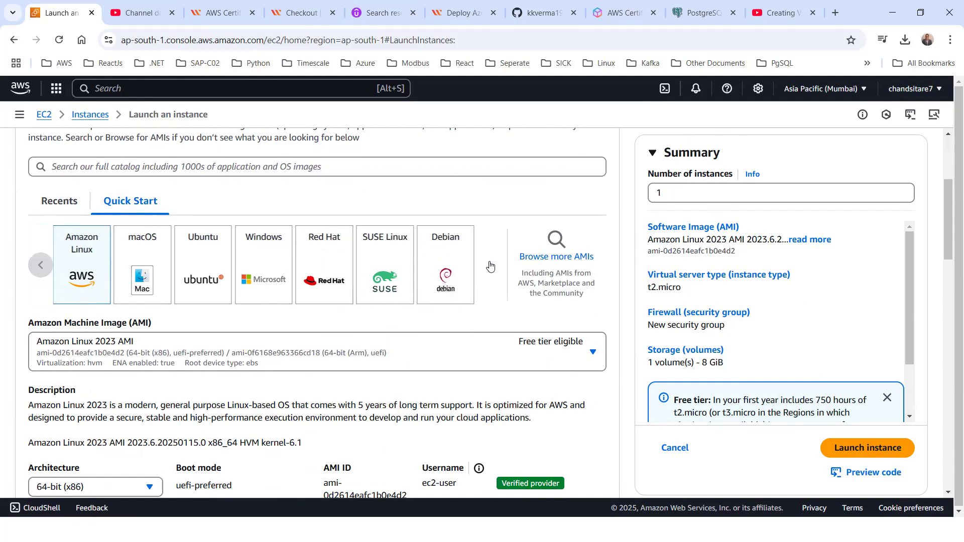
{"action": "left_click", "coordinate": [481, 266]}
{"action": "left_click", "coordinate": [42, 273]}
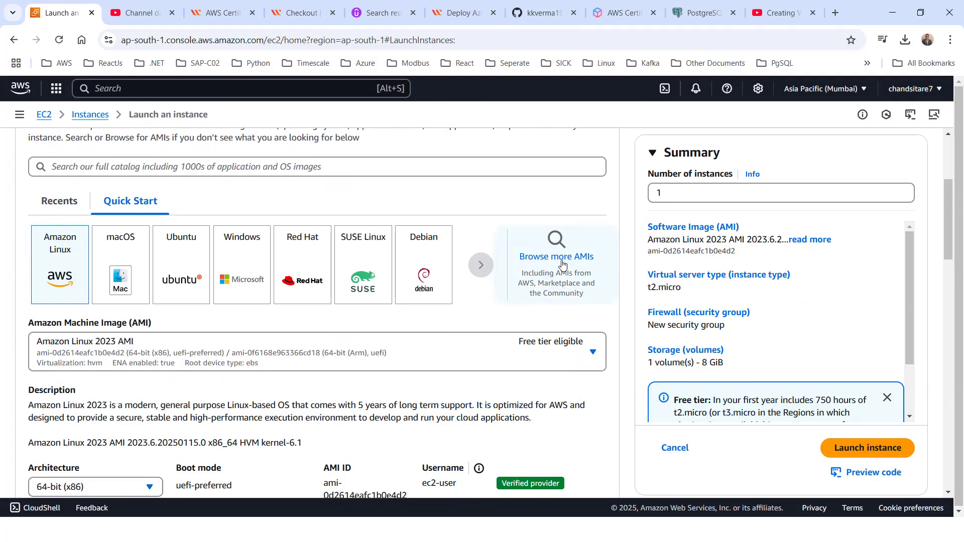
{"action": "right_click", "coordinate": [565, 259]}
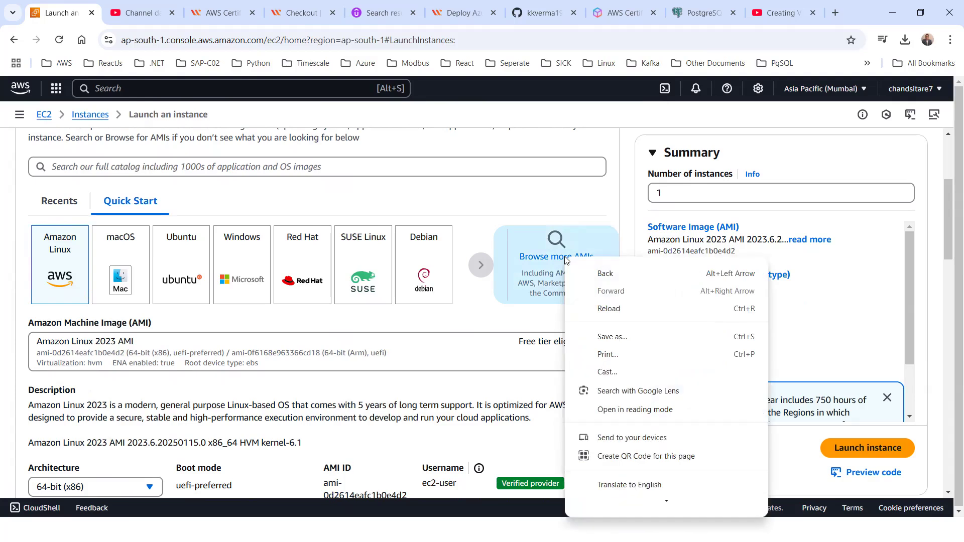
{"action": "left_click", "coordinate": [612, 310]}
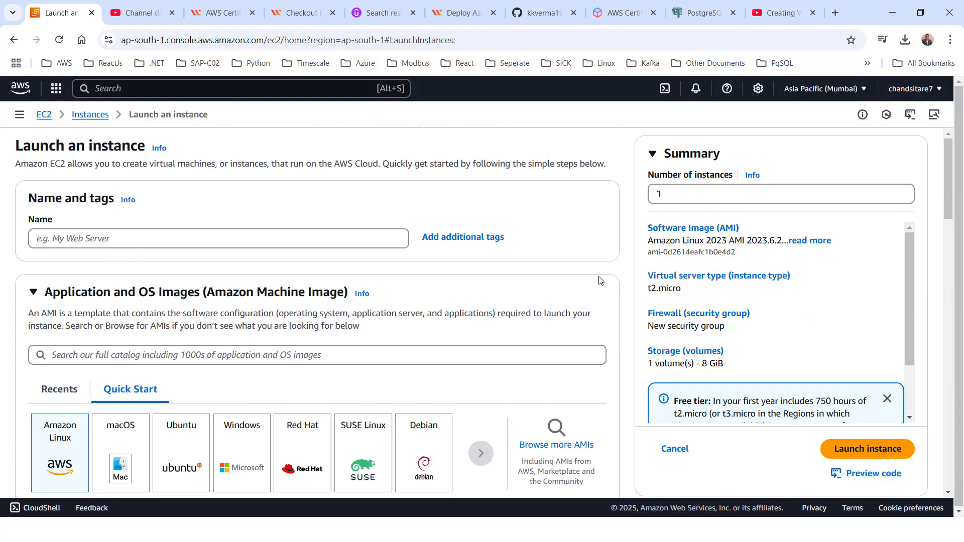
- Choose Windows as the quick-start operating system for the instance
{"action": "scroll", "coordinate": [599, 281], "scroll_direction": "down", "scroll_amount": 1}
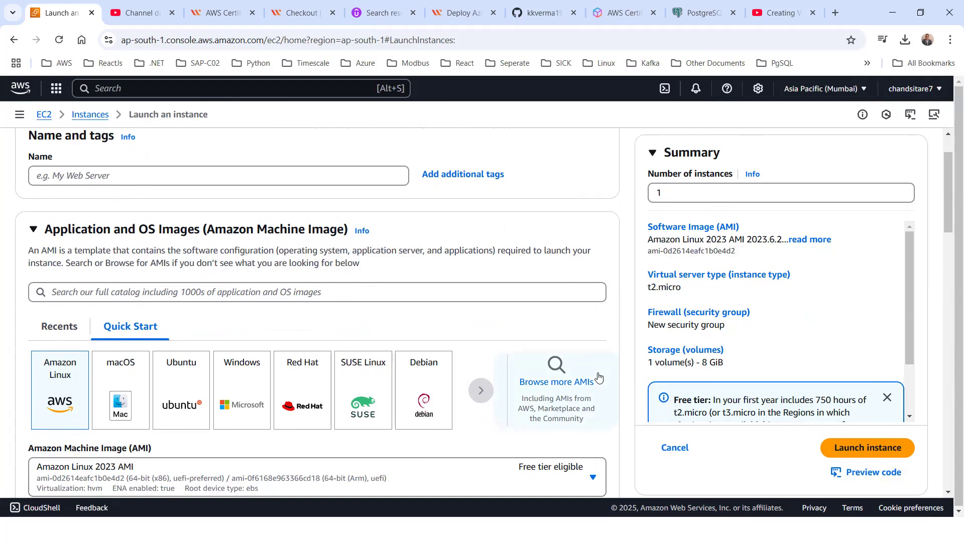
{"action": "scroll", "coordinate": [161, 349], "scroll_direction": "down", "scroll_amount": 1}
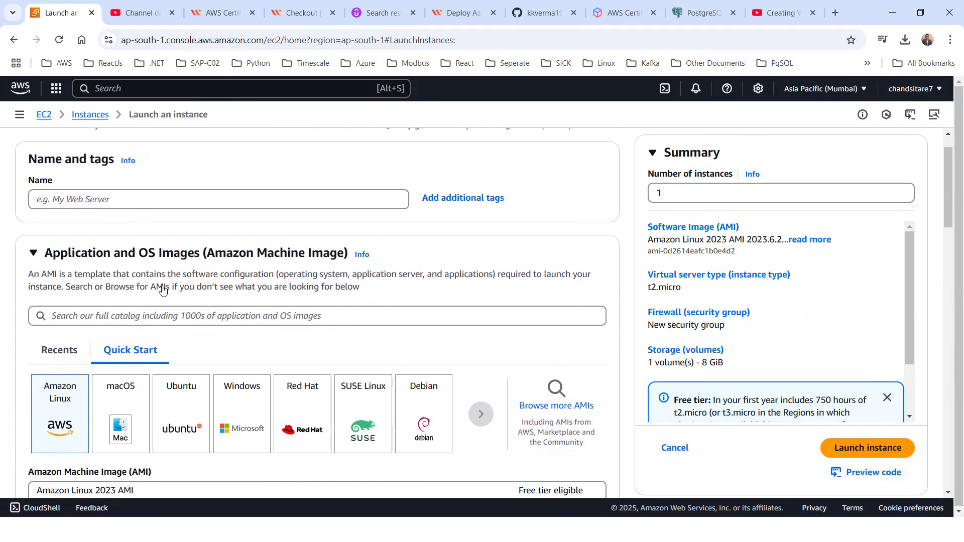
{"action": "left_click", "coordinate": [237, 337]}
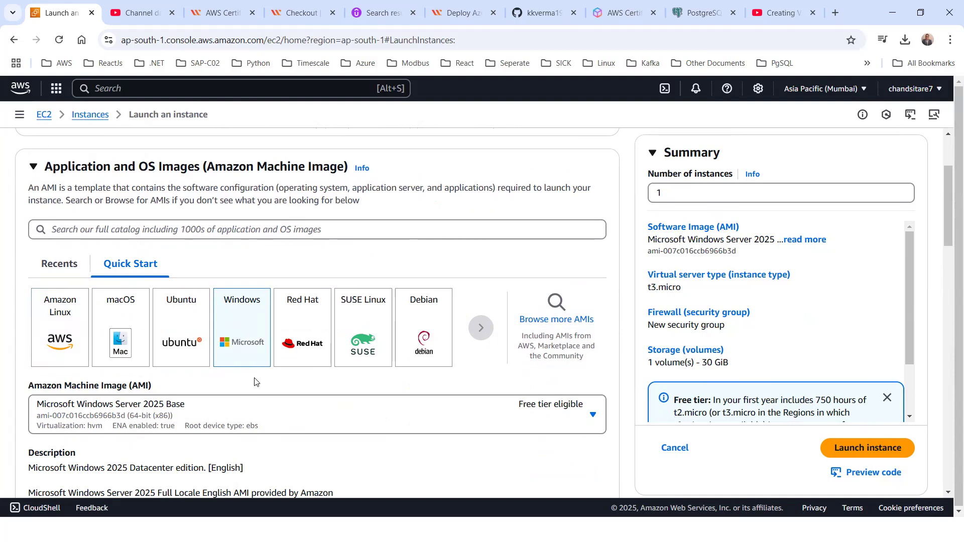
- Review the available Windows machine images and select Microsoft Windows Server 2025 Base
{"action": "scroll", "coordinate": [256, 380], "scroll_direction": "down", "scroll_amount": 2}
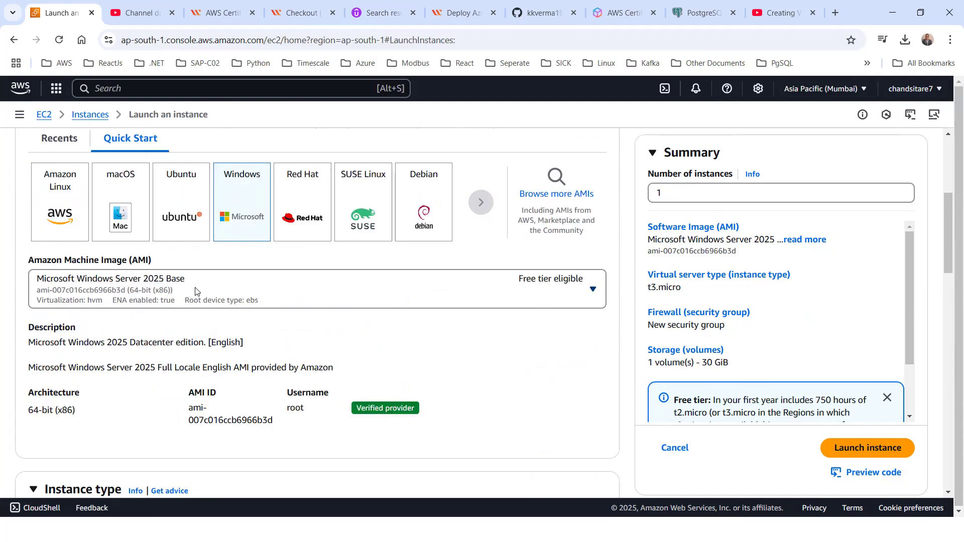
{"action": "left_click", "coordinate": [279, 300]}
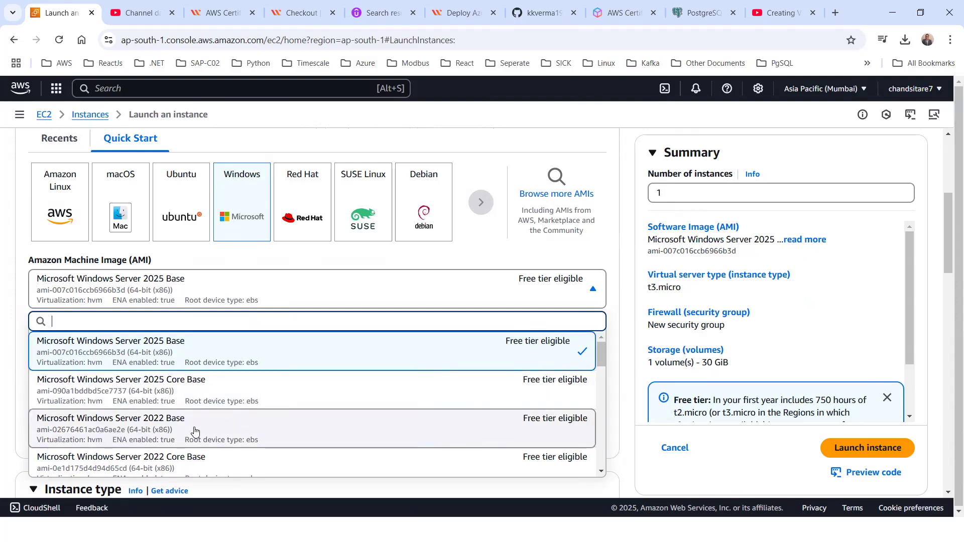
{"action": "scroll", "coordinate": [196, 430], "scroll_direction": "down", "scroll_amount": 2}
{"action": "scroll", "coordinate": [125, 437], "scroll_direction": "down", "scroll_amount": 1}
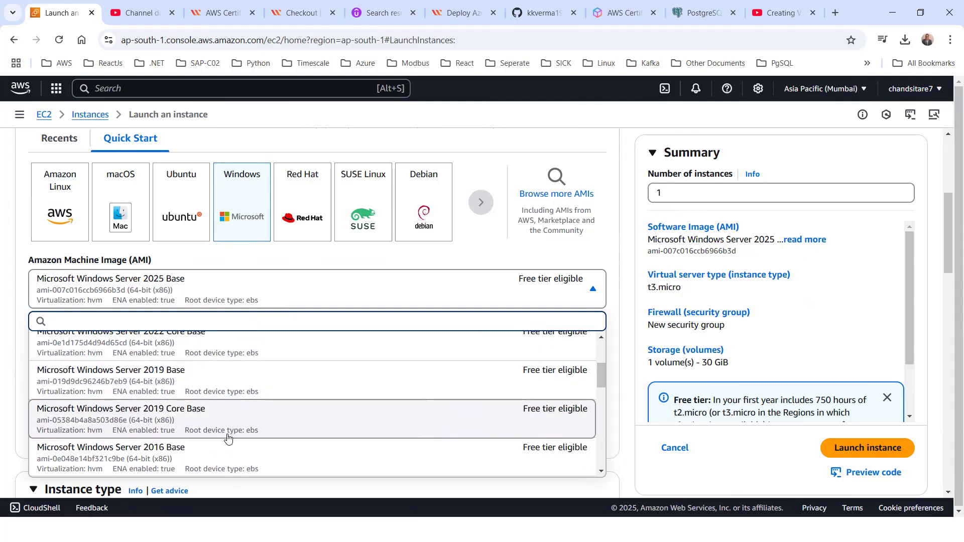
{"action": "scroll", "coordinate": [191, 364], "scroll_direction": "down", "scroll_amount": 4}
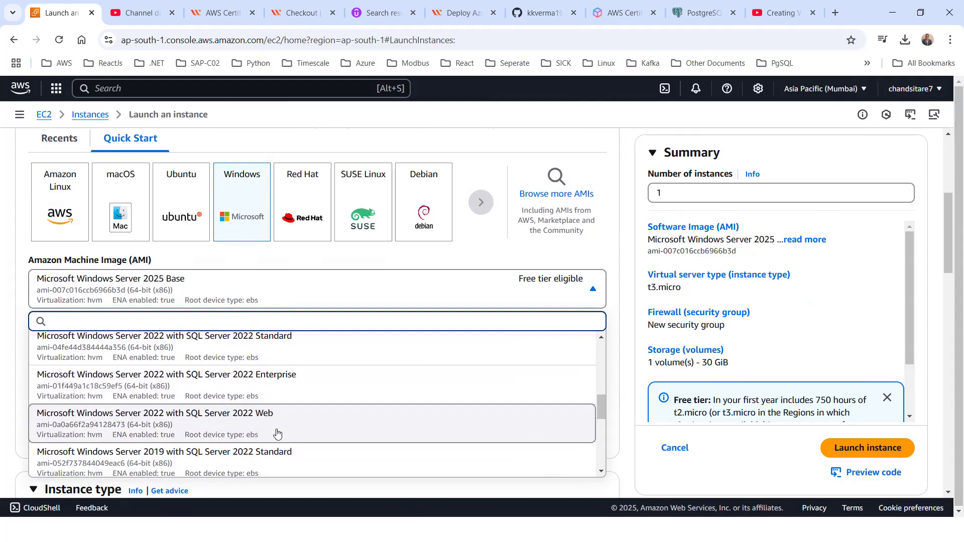
{"action": "scroll", "coordinate": [286, 411], "scroll_direction": "down", "scroll_amount": 4}
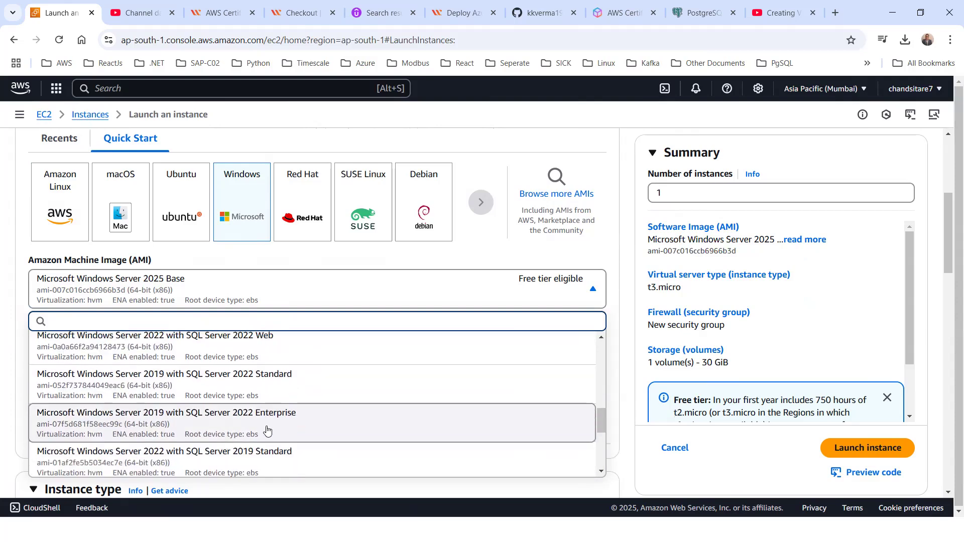
{"action": "scroll", "coordinate": [251, 409], "scroll_direction": "down", "scroll_amount": 2}
{"action": "scroll", "coordinate": [264, 406], "scroll_direction": "down", "scroll_amount": 1}
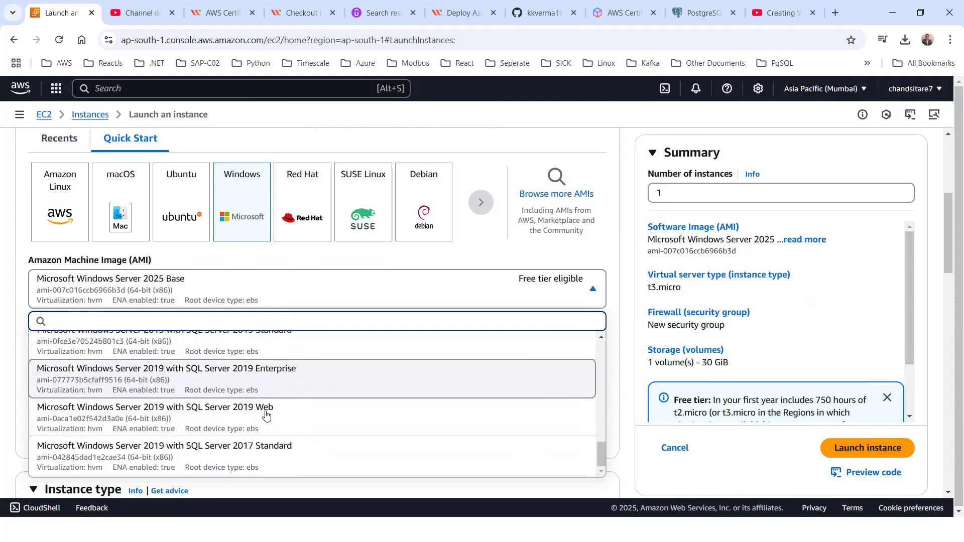
{"action": "scroll", "coordinate": [238, 417], "scroll_direction": "up", "scroll_amount": 10}
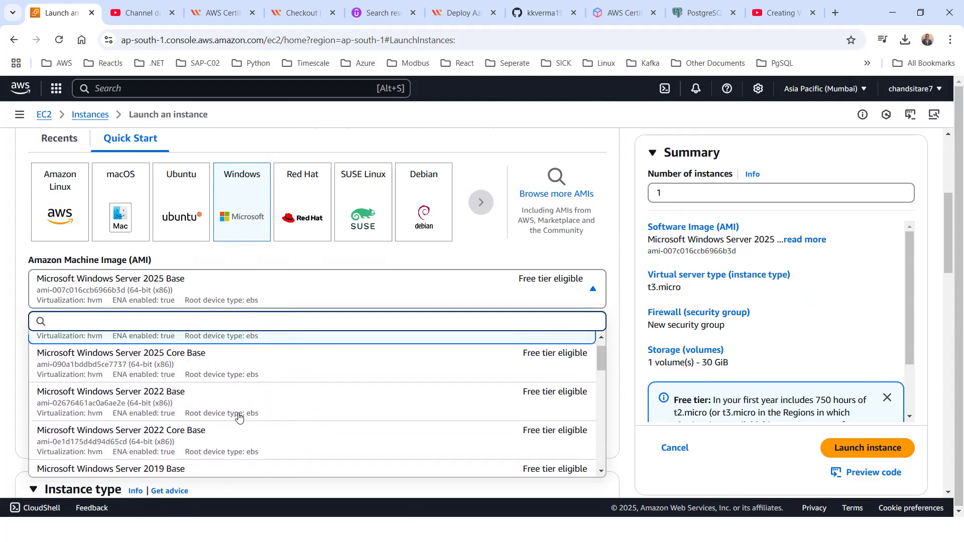
{"action": "scroll", "coordinate": [240, 417], "scroll_direction": "up", "scroll_amount": 3}
{"action": "scroll", "coordinate": [151, 352], "scroll_direction": "down", "scroll_amount": 4}
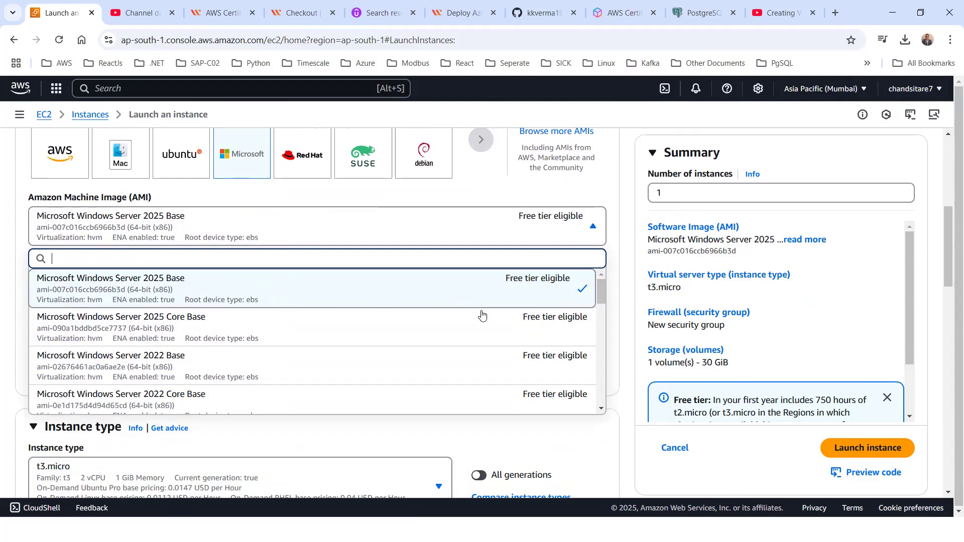
{"action": "scroll", "coordinate": [538, 334], "scroll_direction": "down", "scroll_amount": 4}
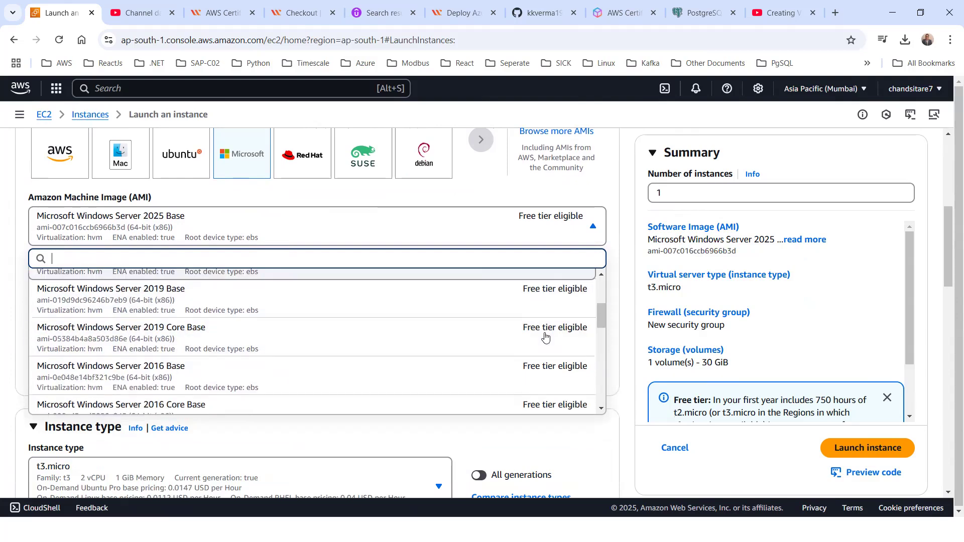
{"action": "scroll", "coordinate": [545, 336], "scroll_direction": "down", "scroll_amount": 1}
{"action": "scroll", "coordinate": [497, 314], "scroll_direction": "up", "scroll_amount": 6}
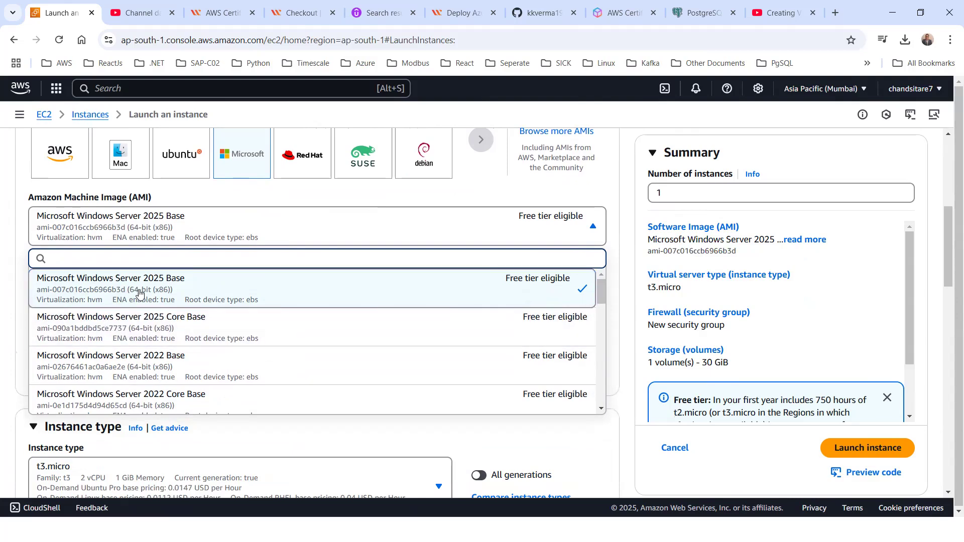
{"action": "left_click", "coordinate": [278, 286]}
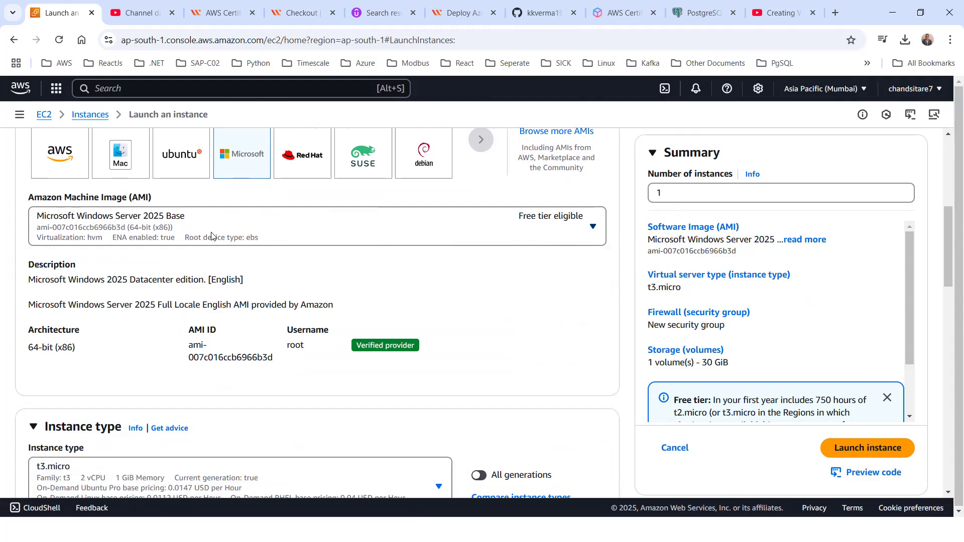
- Examine the available instance types for the new instance, comparing their vCPUs, memory and hourly on-demand pricing
{"action": "scroll", "coordinate": [188, 286], "scroll_direction": "down", "scroll_amount": 1}
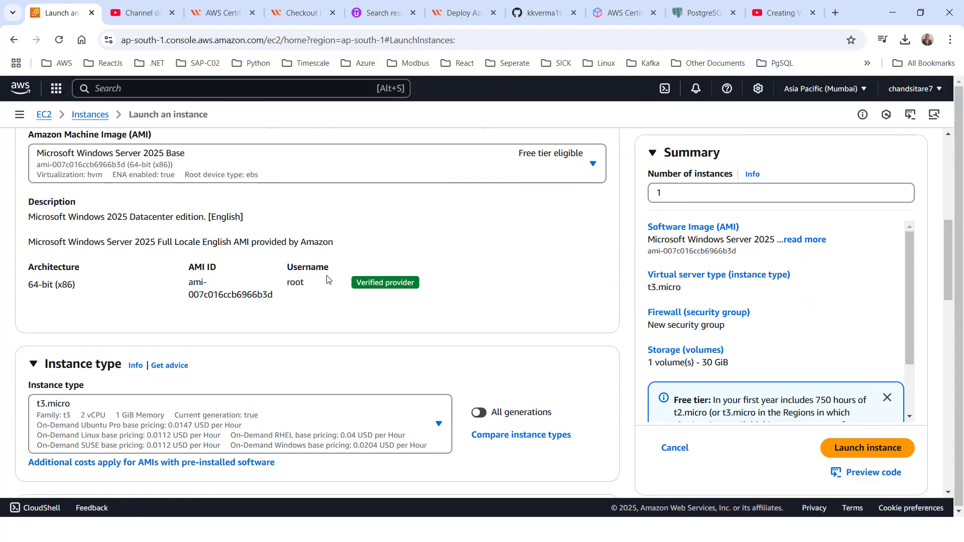
{"action": "scroll", "coordinate": [265, 257], "scroll_direction": "down", "scroll_amount": 2}
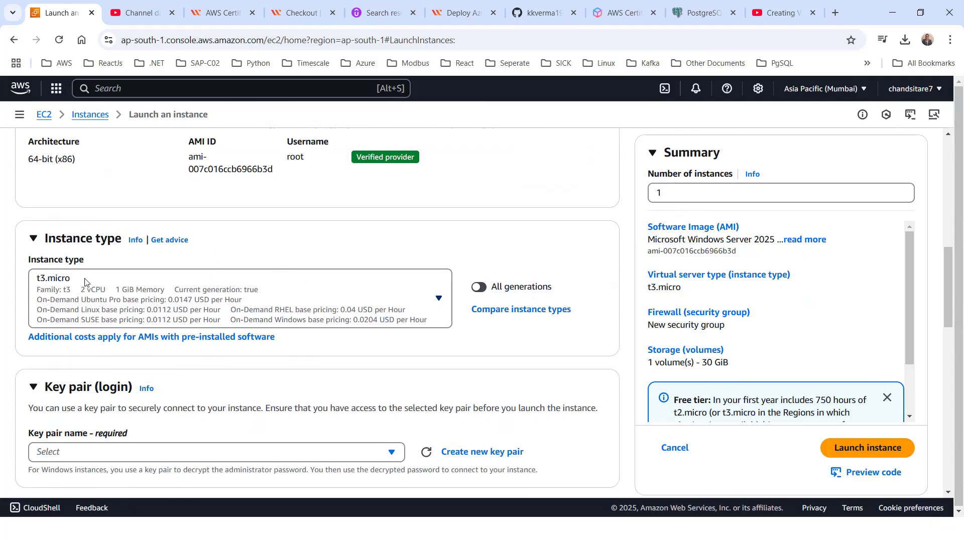
{"action": "left_click", "coordinate": [438, 299]}
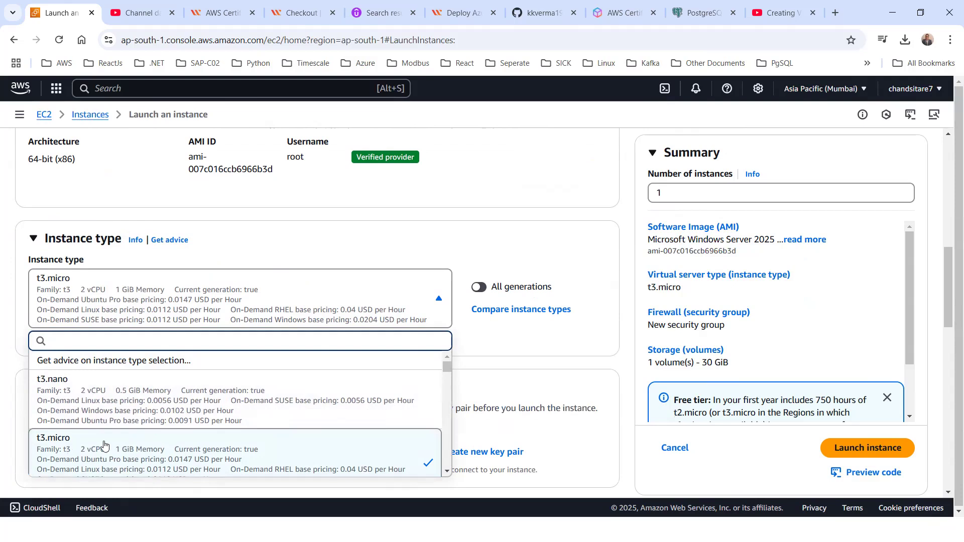
{"action": "left_click_drag", "start_coordinate": [446, 368], "coordinate": [446, 372]}
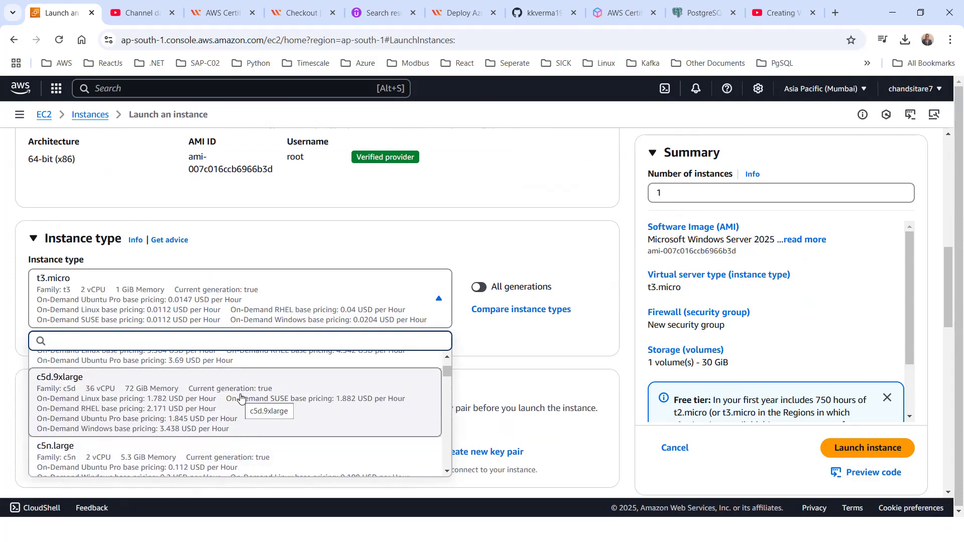
{"action": "scroll", "coordinate": [241, 397], "scroll_direction": "down", "scroll_amount": 1}
{"action": "scroll", "coordinate": [242, 397], "scroll_direction": "up", "scroll_amount": 2}
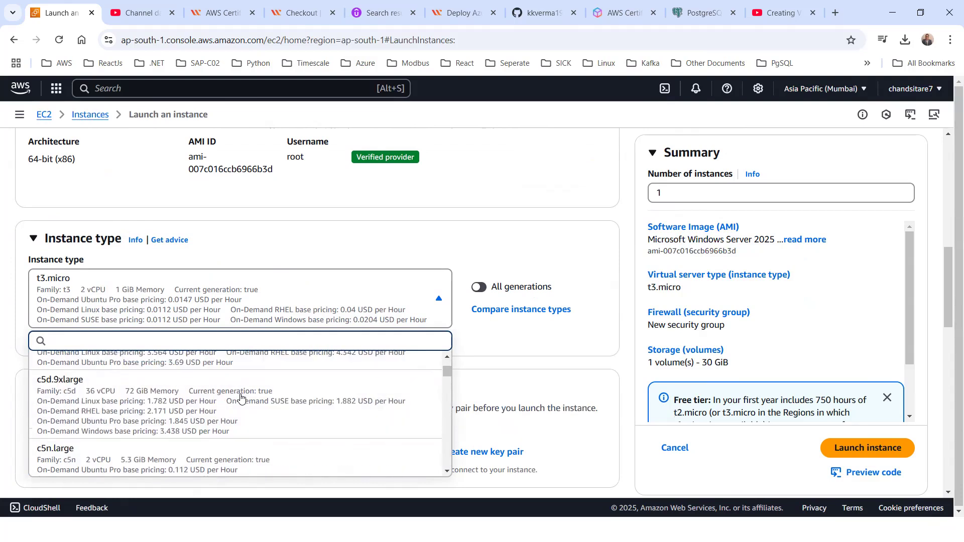
{"action": "scroll", "coordinate": [173, 384], "scroll_direction": "up", "scroll_amount": 1}
{"action": "scroll", "coordinate": [171, 391], "scroll_direction": "up", "scroll_amount": 1}
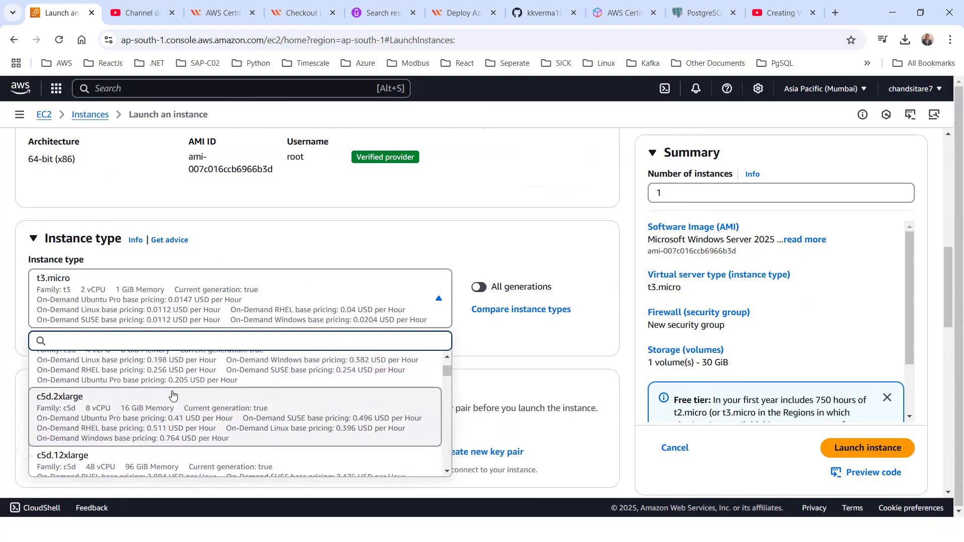
{"action": "scroll", "coordinate": [142, 430], "scroll_direction": "up", "scroll_amount": 4}
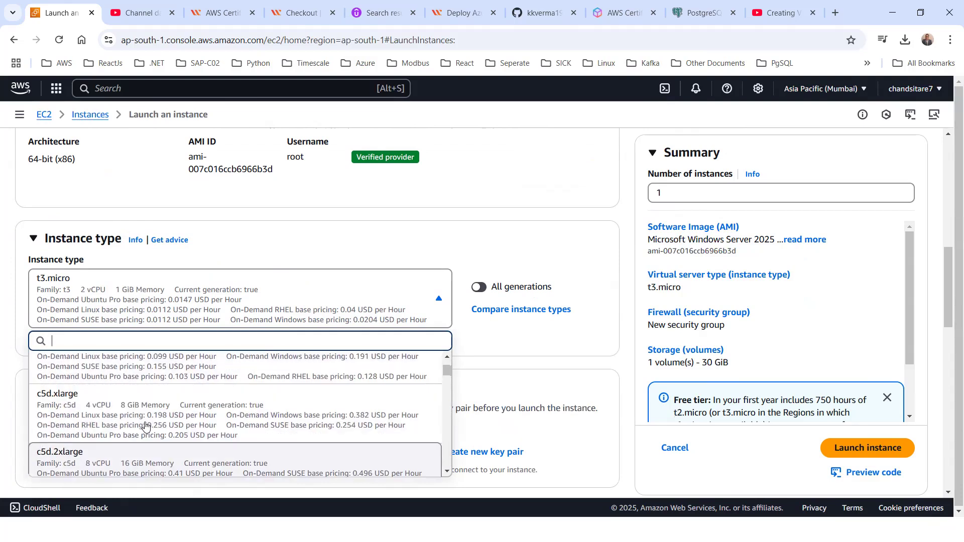
{"action": "scroll", "coordinate": [119, 417], "scroll_direction": "up", "scroll_amount": 5}
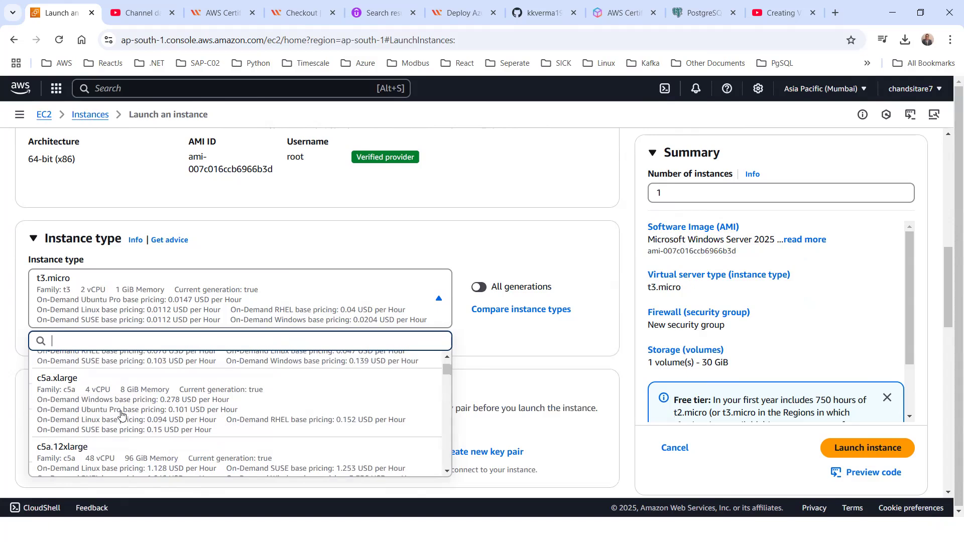
{"action": "scroll", "coordinate": [500, 350], "scroll_direction": "up", "scroll_amount": 3}
{"action": "scroll", "coordinate": [501, 350], "scroll_direction": "down", "scroll_amount": 4}
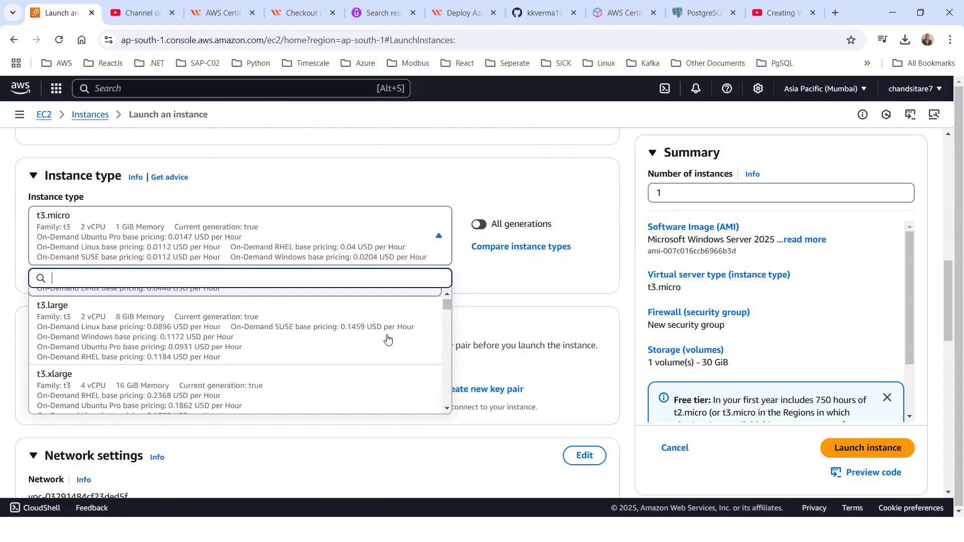
{"action": "left_click", "coordinate": [205, 186]}
{"action": "left_click", "coordinate": [126, 215]}
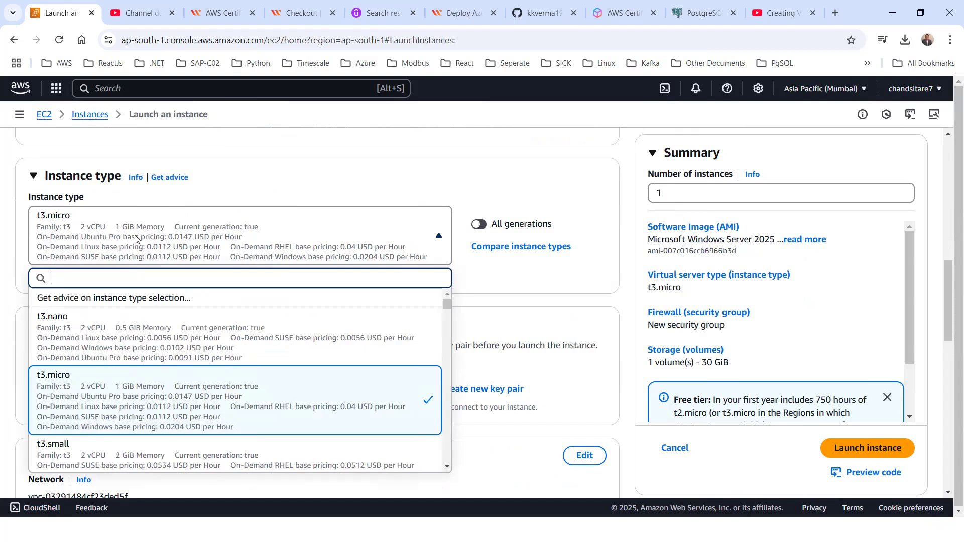
{"action": "left_click", "coordinate": [115, 244]}
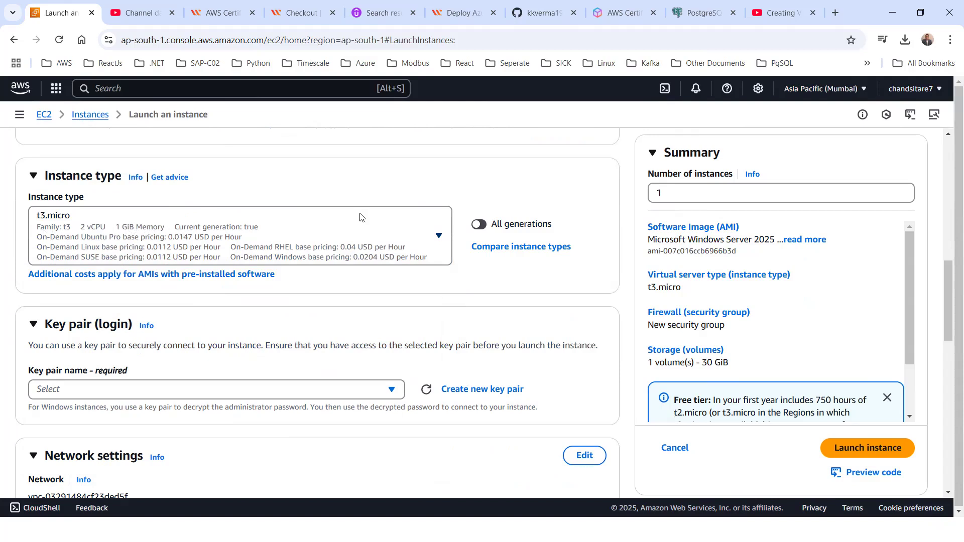
{"action": "right_click", "coordinate": [493, 250]}
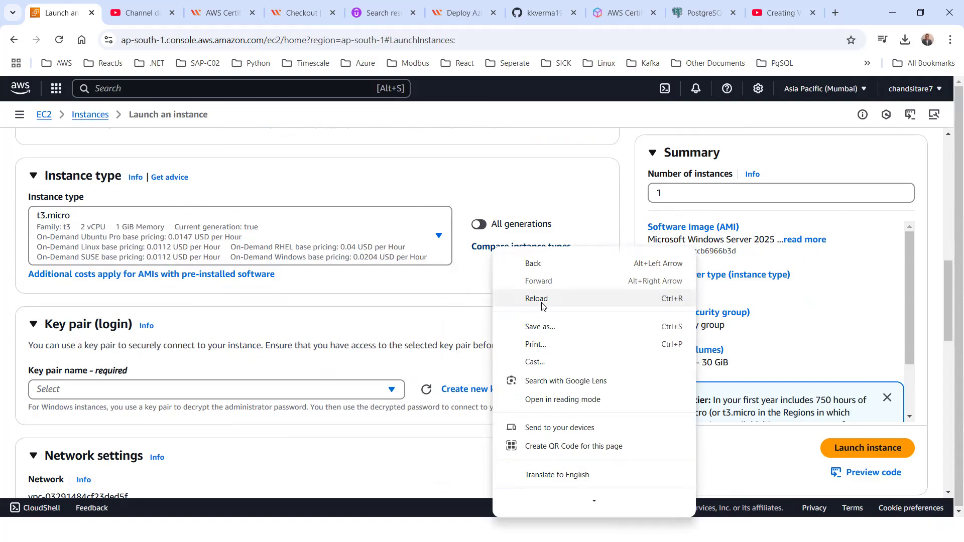
{"action": "scroll", "coordinate": [561, 449], "scroll_direction": "down", "scroll_amount": 1}
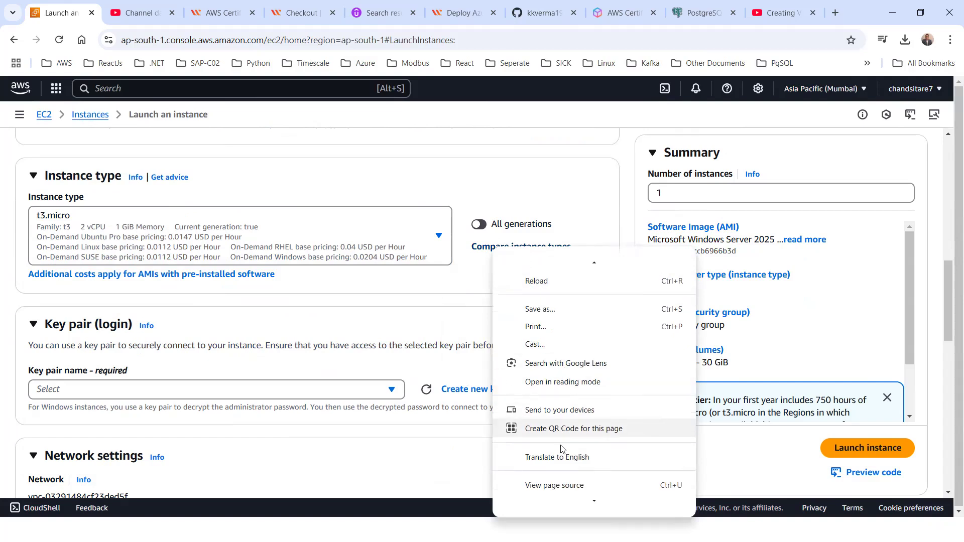
{"action": "scroll", "coordinate": [561, 449], "scroll_direction": "down", "scroll_amount": 2}
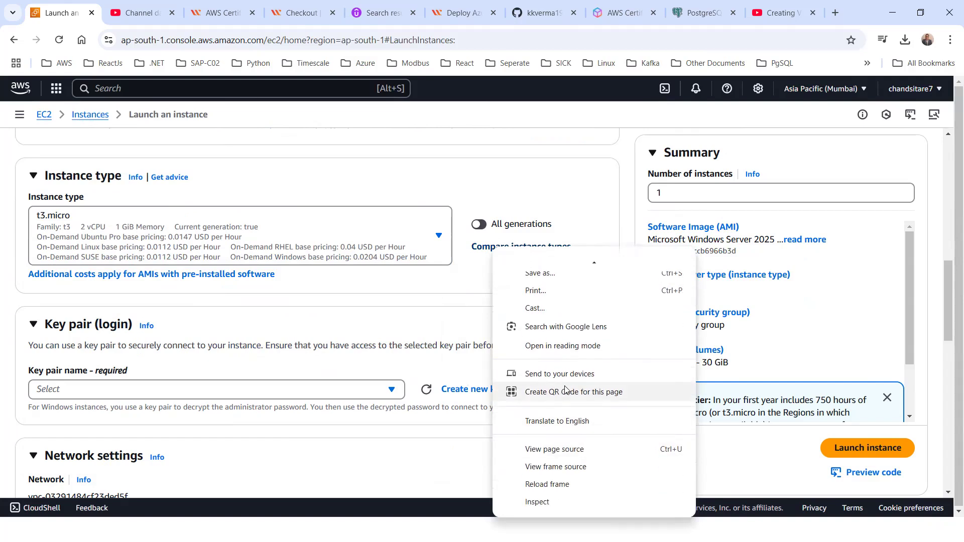
{"action": "left_click", "coordinate": [441, 348]}
{"action": "scroll", "coordinate": [506, 178], "scroll_direction": "up", "scroll_amount": 2}
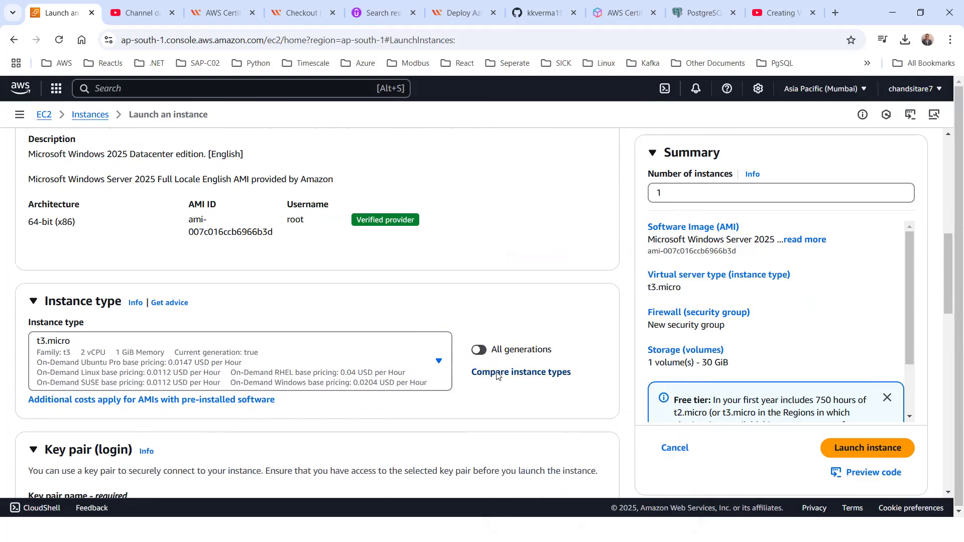
{"action": "right_click", "coordinate": [497, 376]}
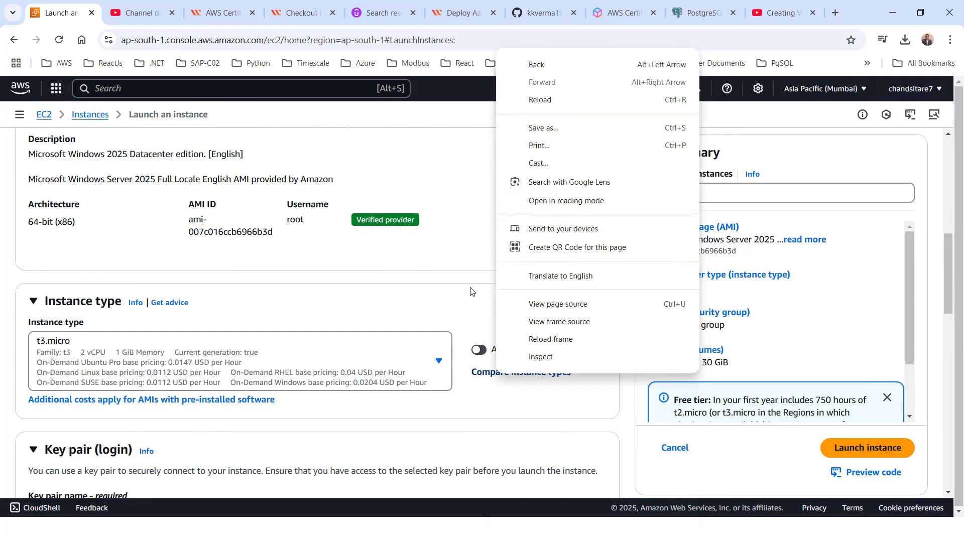
{"action": "left_click", "coordinate": [517, 380]}
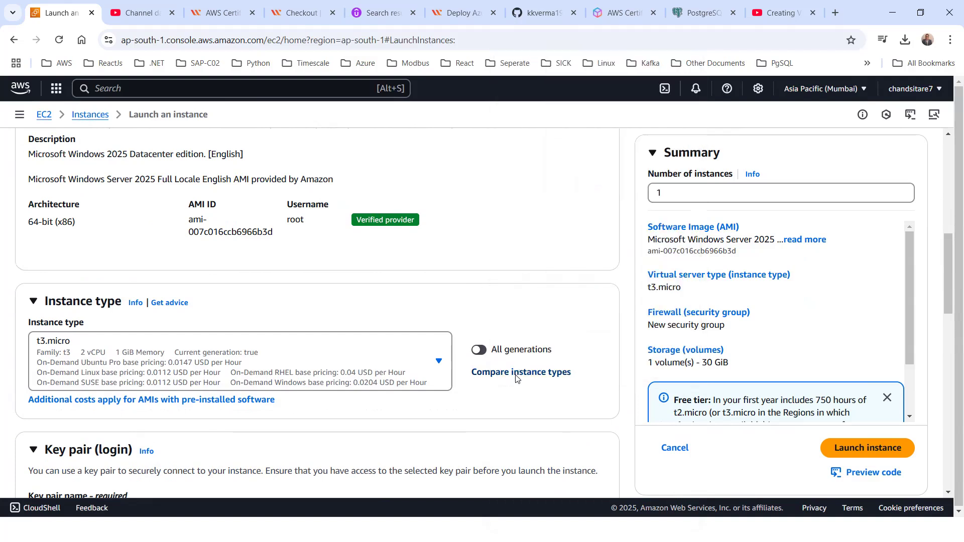
- Review the instance type comparison table for vCPUs, architecture, memory and network performance, and return without choosing a different type
{"action": "left_click", "coordinate": [517, 374]}
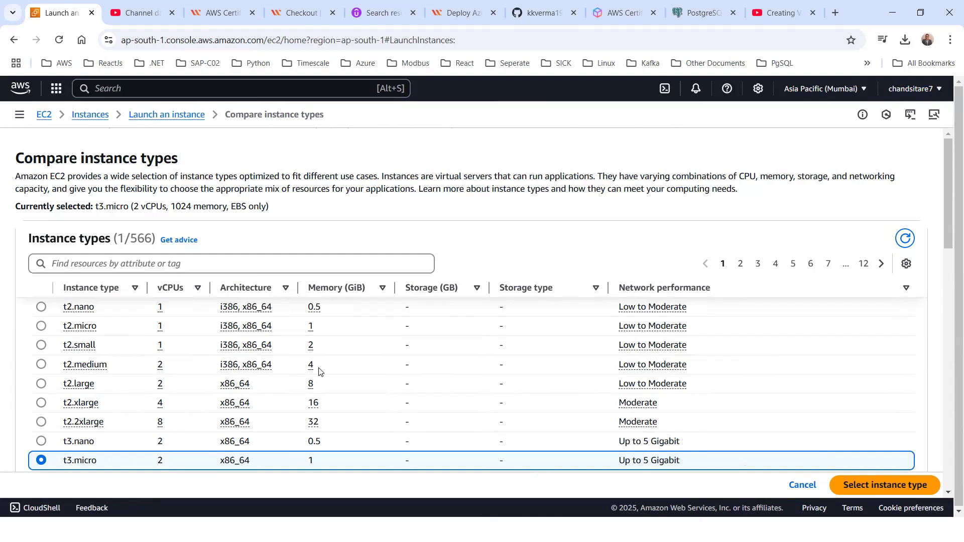
{"action": "scroll", "coordinate": [273, 367], "scroll_direction": "down", "scroll_amount": 2}
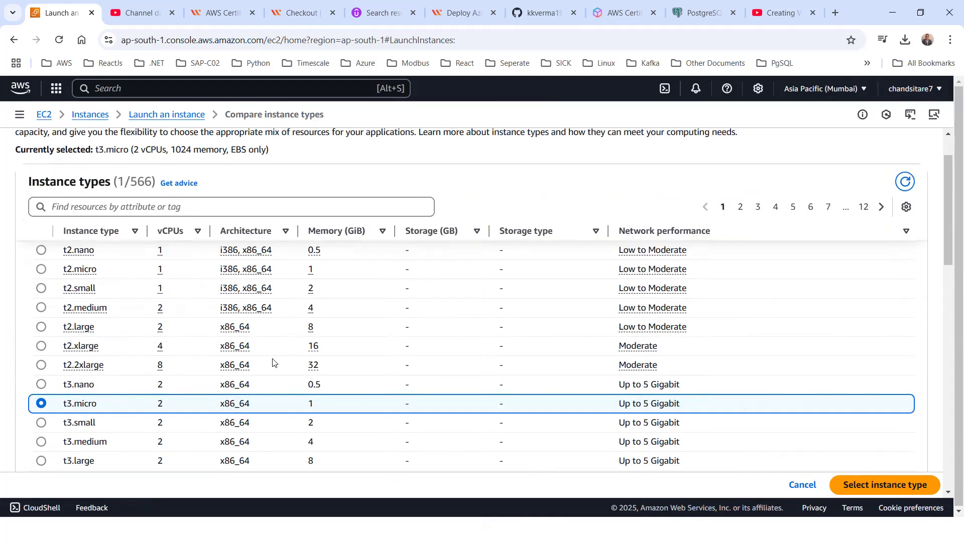
{"action": "scroll", "coordinate": [251, 351], "scroll_direction": "down", "scroll_amount": 7}
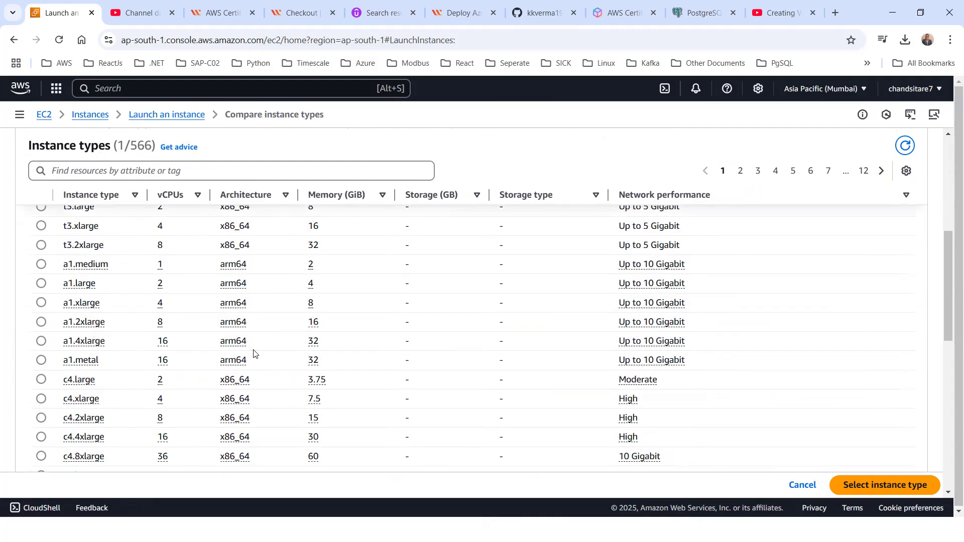
{"action": "scroll", "coordinate": [254, 314], "scroll_direction": "down", "scroll_amount": 4}
{"action": "scroll", "coordinate": [265, 304], "scroll_direction": "up", "scroll_amount": 6}
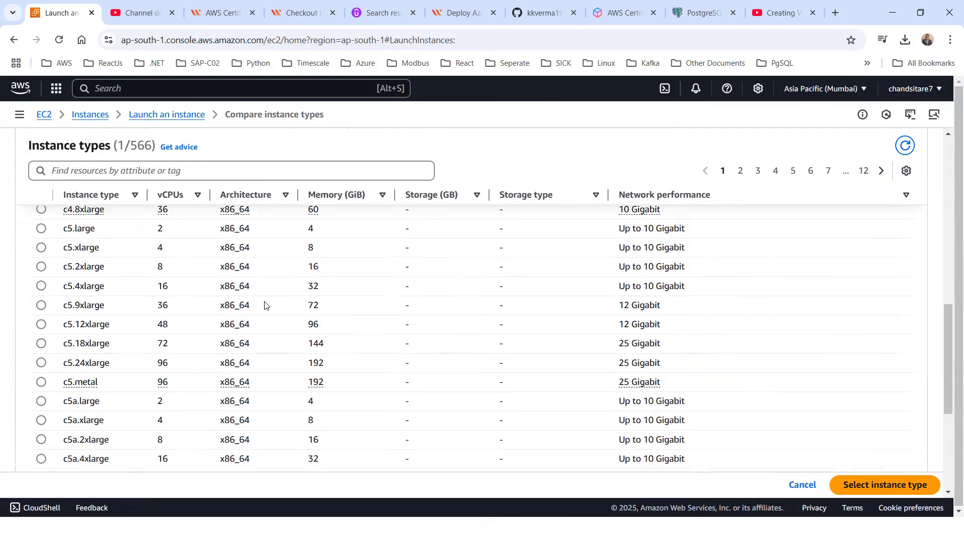
{"action": "scroll", "coordinate": [265, 305], "scroll_direction": "up", "scroll_amount": 5}
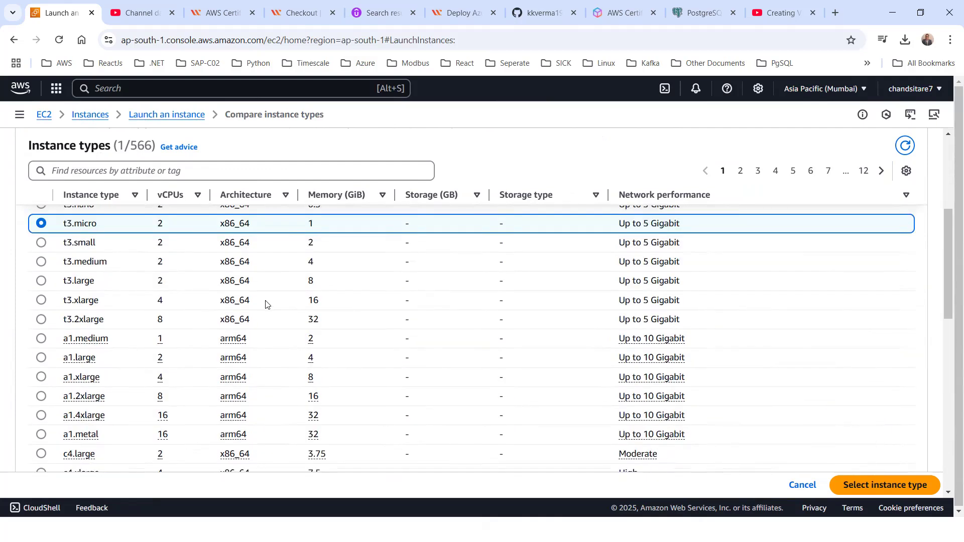
{"action": "scroll", "coordinate": [266, 305], "scroll_direction": "up", "scroll_amount": 3}
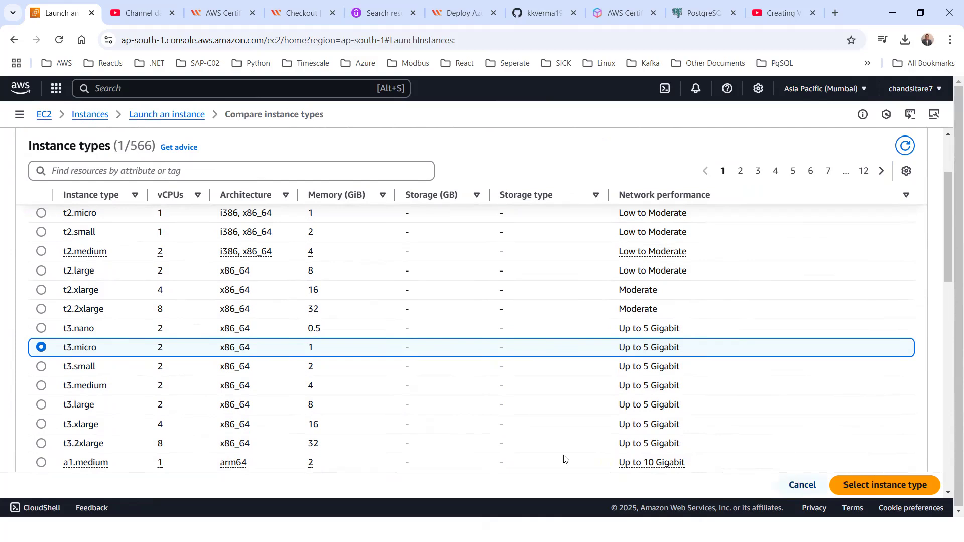
{"action": "left_click", "coordinate": [802, 485]}
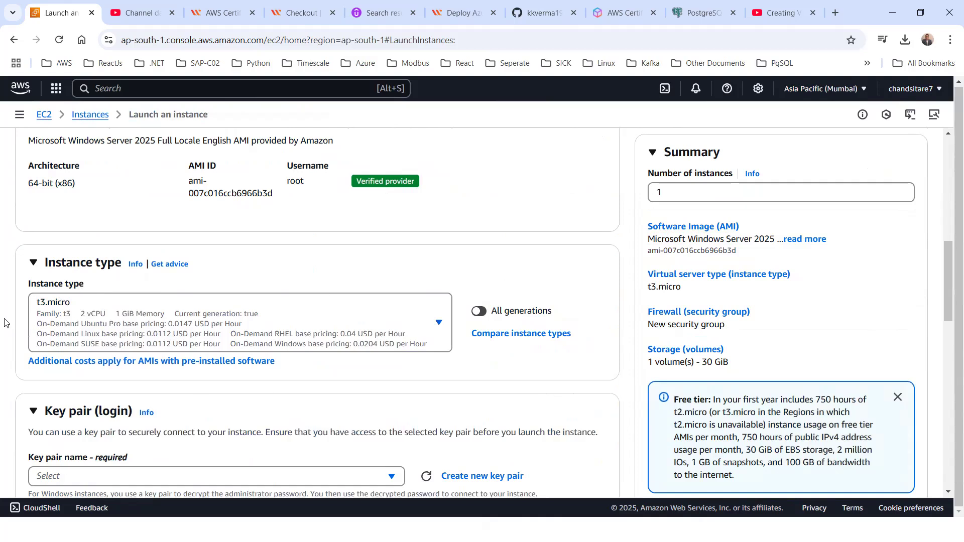
- Set the instance type to t3.medium
{"action": "left_click", "coordinate": [438, 325]}
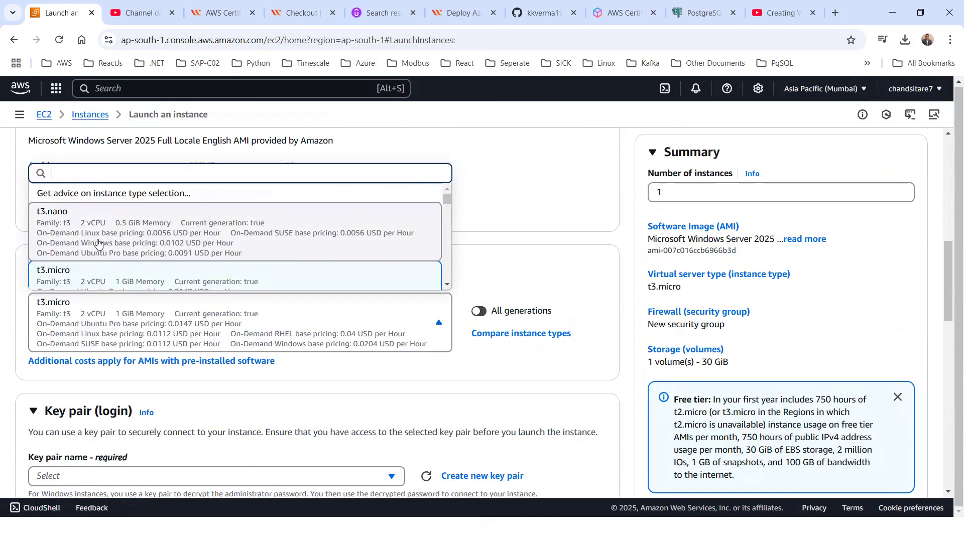
{"action": "scroll", "coordinate": [102, 242], "scroll_direction": "down", "scroll_amount": 5}
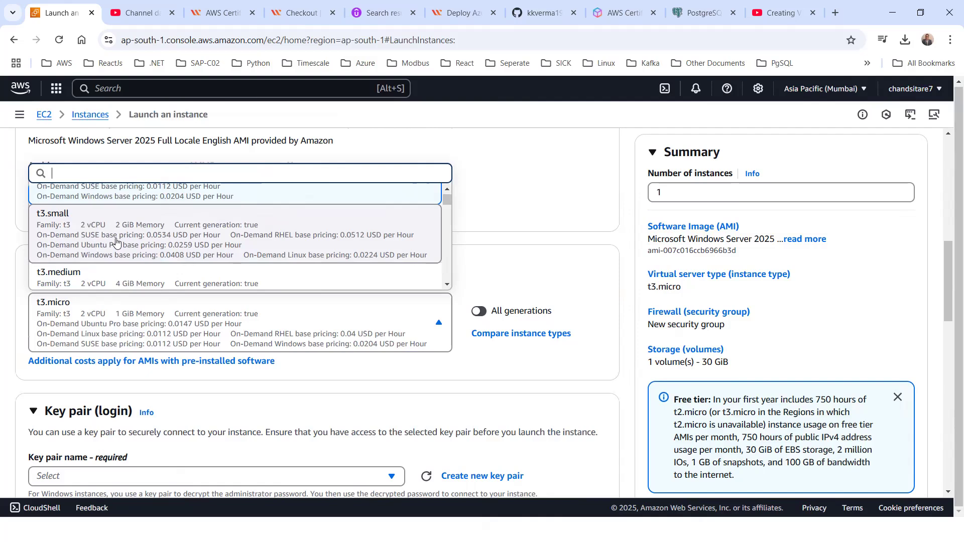
{"action": "scroll", "coordinate": [144, 237], "scroll_direction": "down", "scroll_amount": 3}
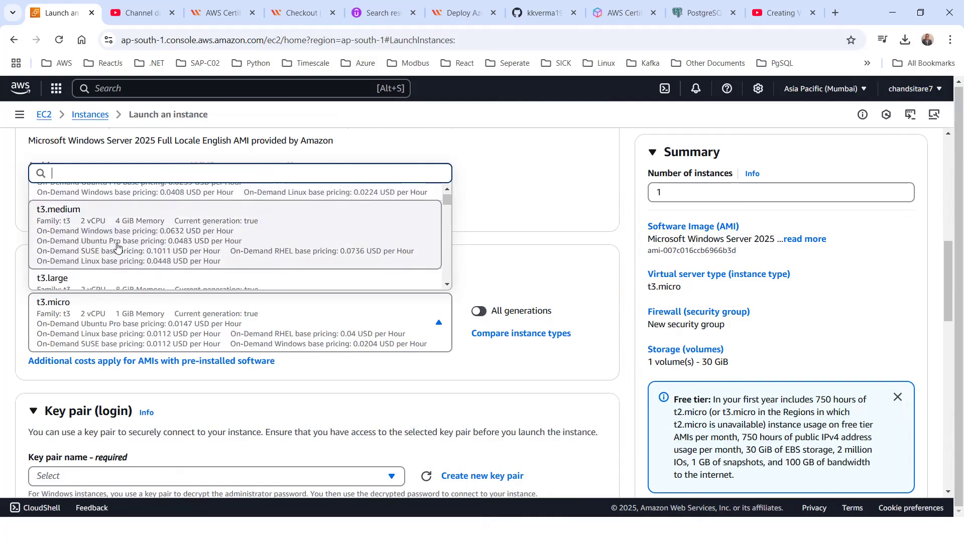
{"action": "left_click", "coordinate": [90, 242]}
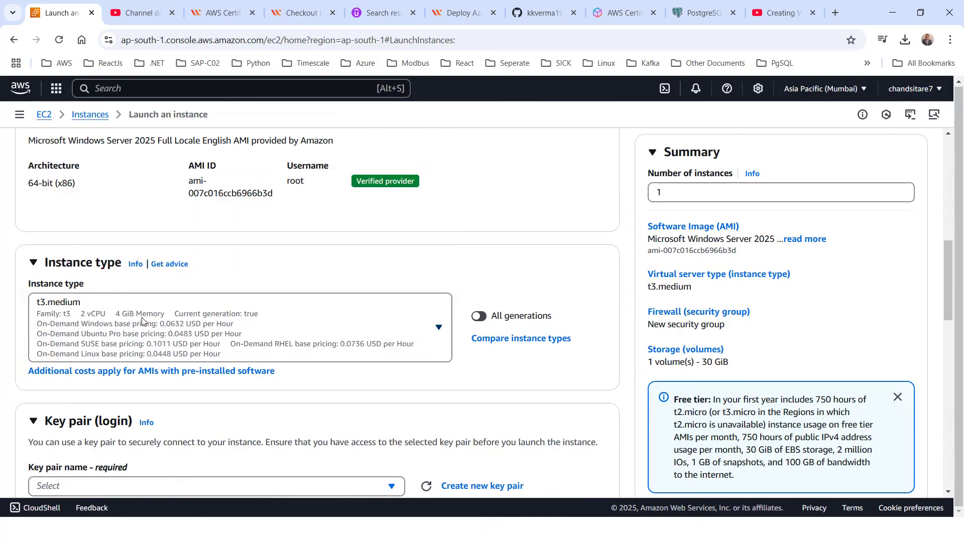
- Create a new RSA key pair named myvirtualmachinekeypair with a .pem private key file for logging in to the instance
{"action": "scroll", "coordinate": [405, 321], "scroll_direction": "down", "scroll_amount": 6}
{"action": "scroll", "coordinate": [56, 251], "scroll_direction": "up", "scroll_amount": 2}
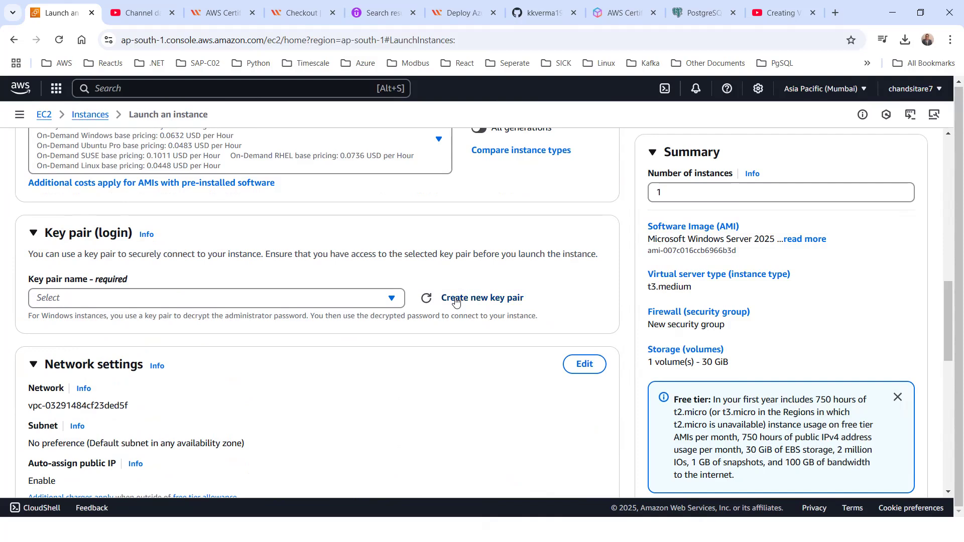
{"action": "left_click", "coordinate": [392, 299]}
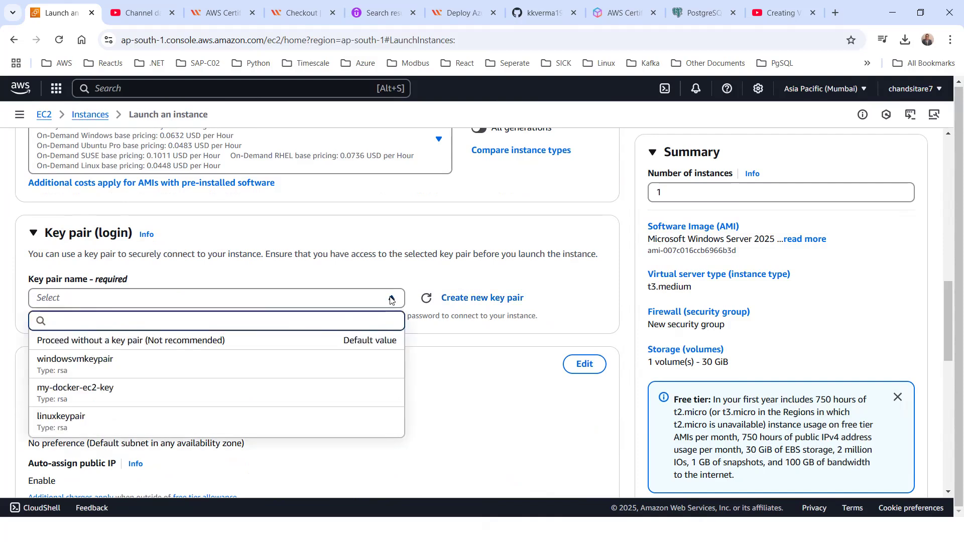
{"action": "left_click", "coordinate": [475, 298]}
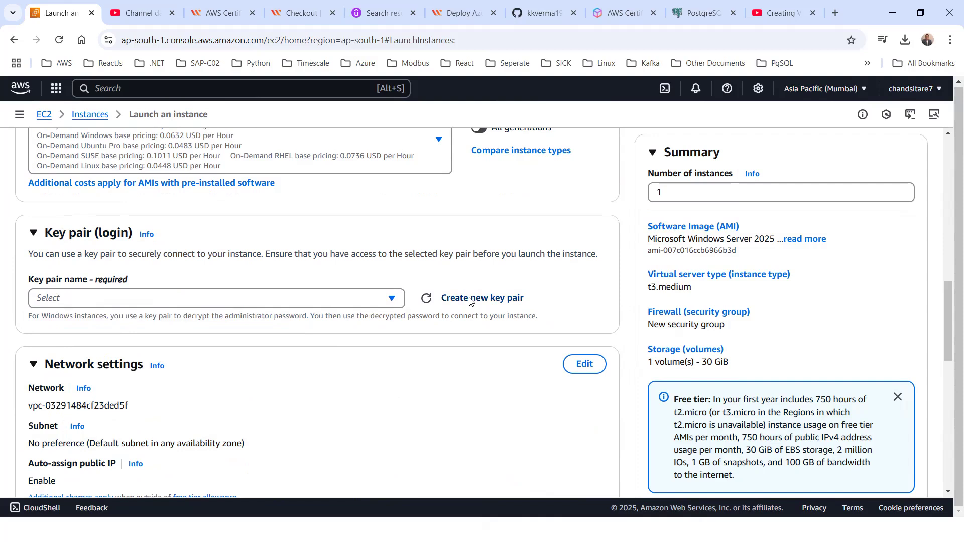
{"action": "left_click", "coordinate": [470, 299]}
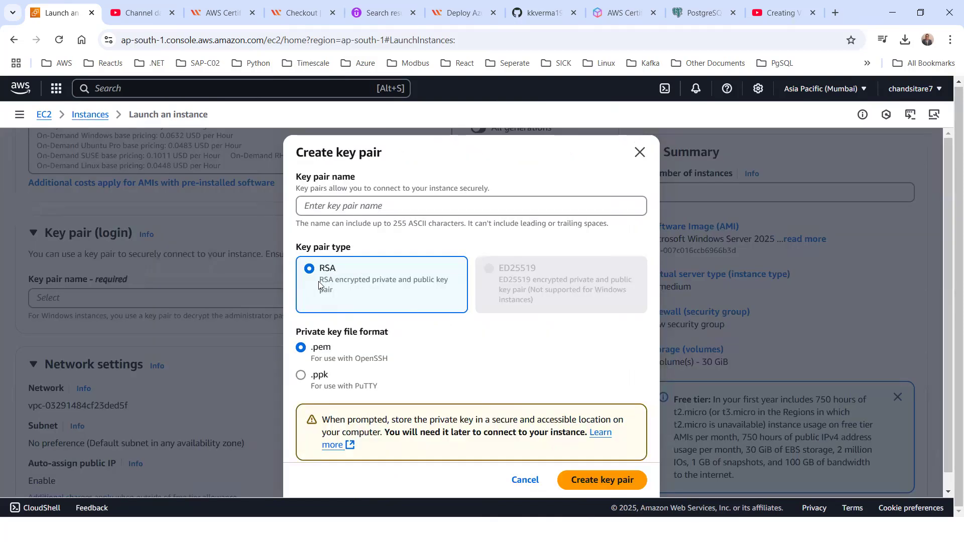
{"action": "left_click", "coordinate": [346, 210]}
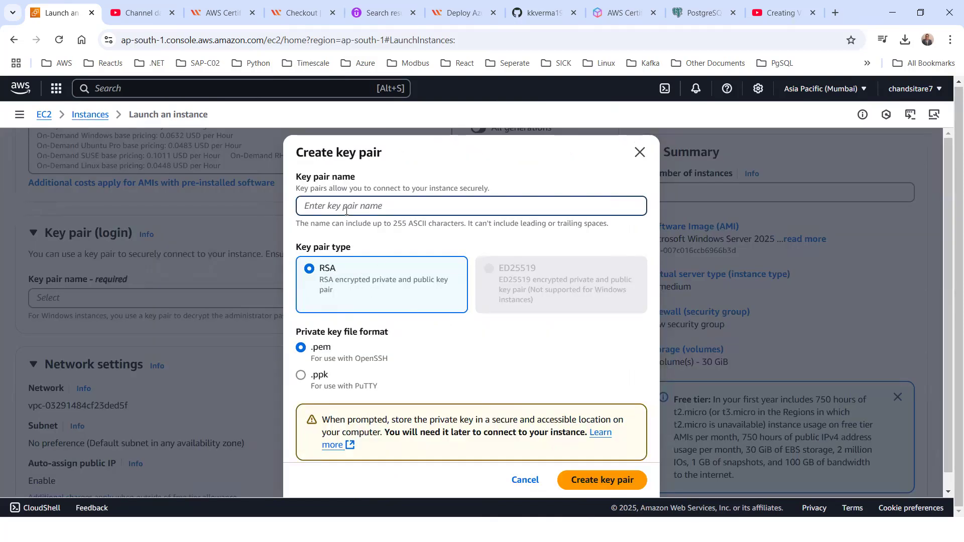
{"action": "type", "text": "myvirtualmachinekeypair"}
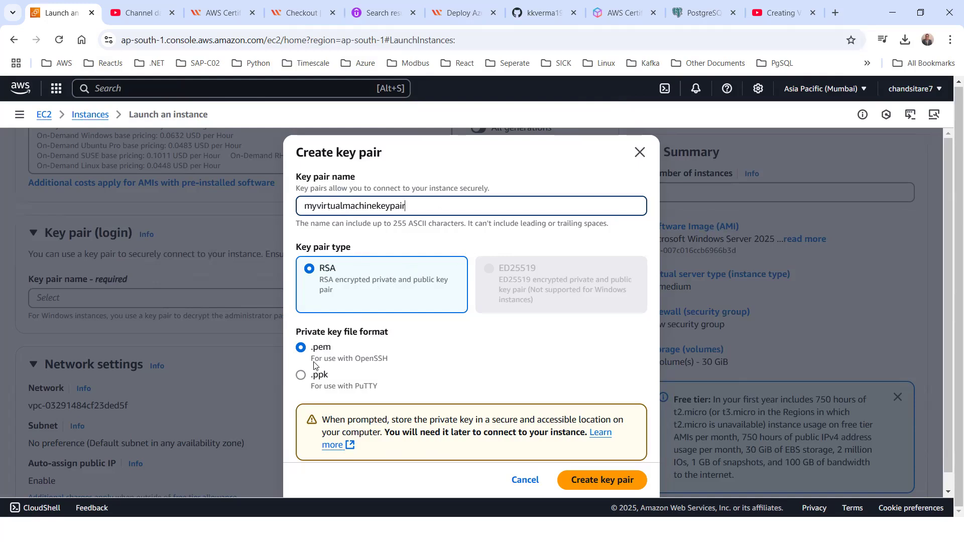
{"action": "left_click", "coordinate": [603, 482]}
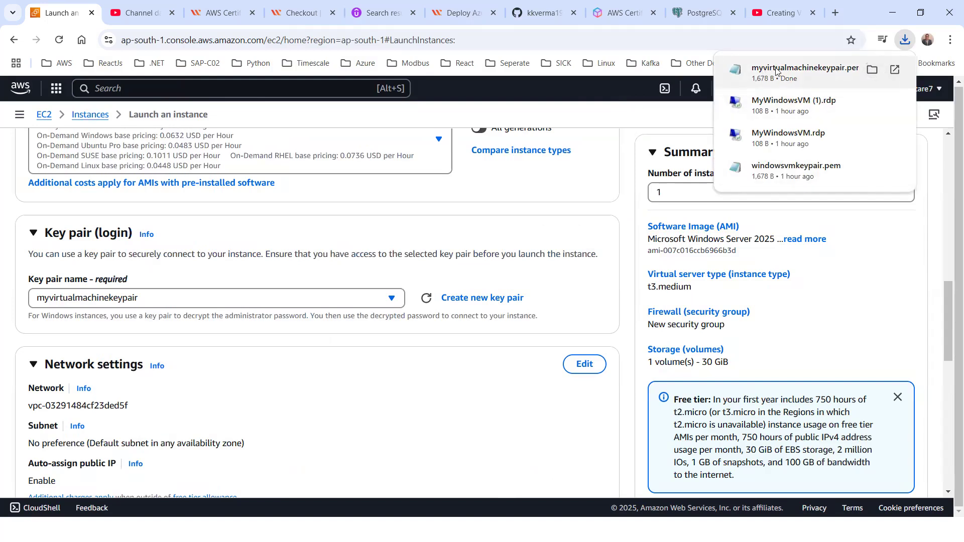
- Show the downloaded myvirtualmachinekeypair PEM file in its folder, copy it, and go to the New Volume (D:) drive
{"action": "left_click", "coordinate": [873, 71]}
{"action": "right_click", "coordinate": [211, 153]}
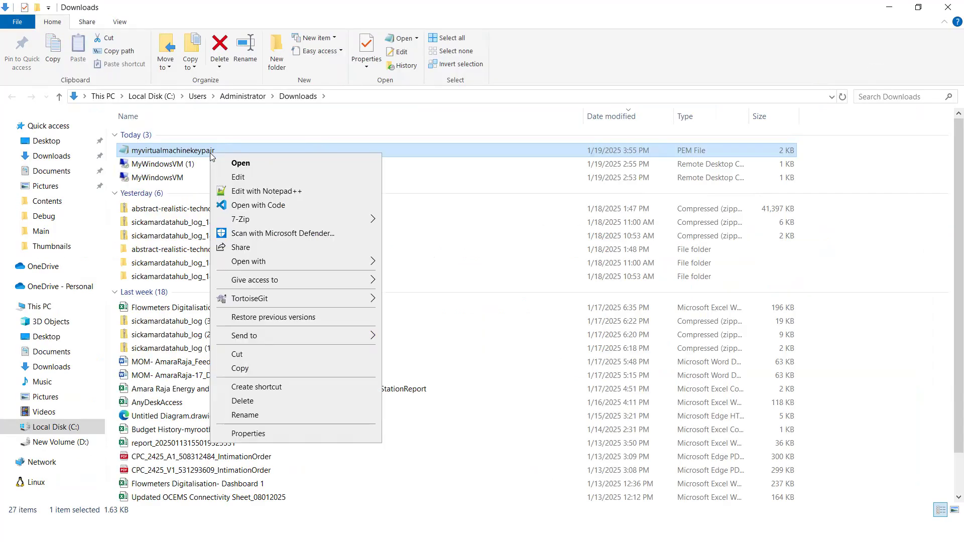
{"action": "left_click", "coordinate": [241, 369]}
{"action": "left_click", "coordinate": [68, 444]}
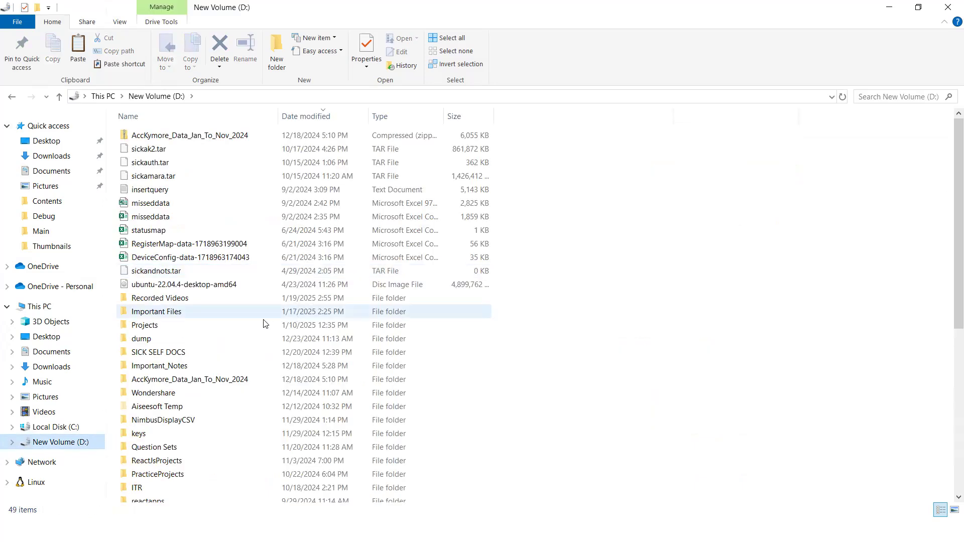
{"action": "double_click", "coordinate": [179, 314]}
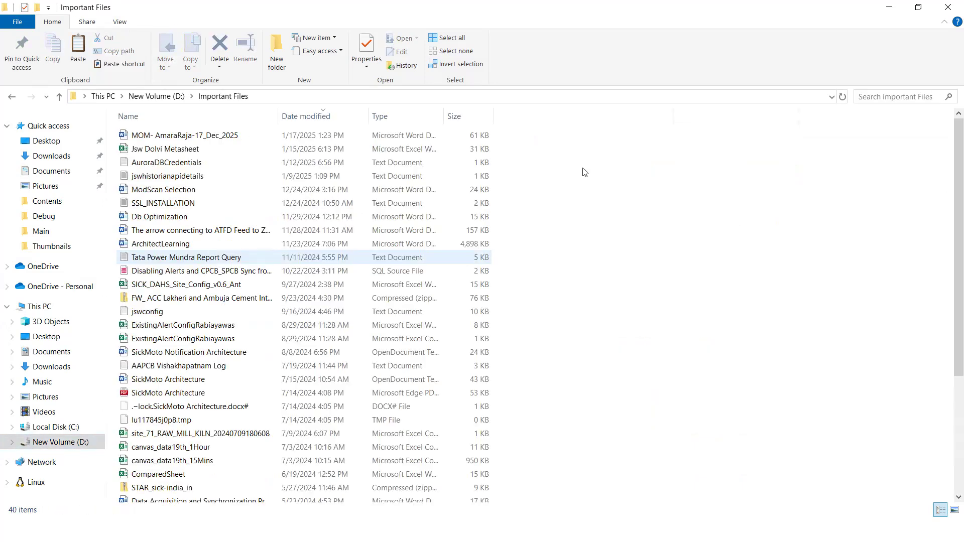
{"action": "right_click", "coordinate": [650, 144]}
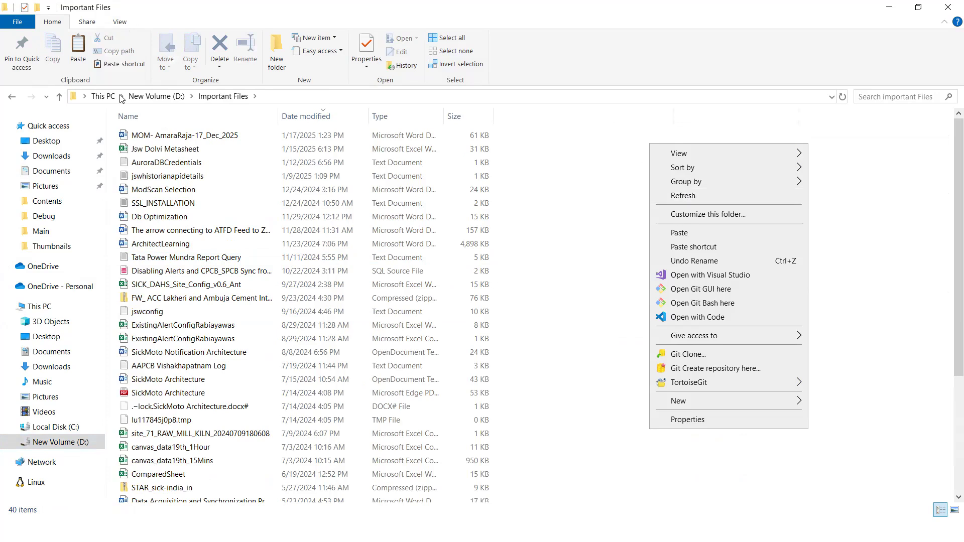
{"action": "left_click", "coordinate": [151, 96]}
- Create a folder named windowsmachinekeypair on the New Volume (D:) drive
{"action": "right_click", "coordinate": [640, 159]}
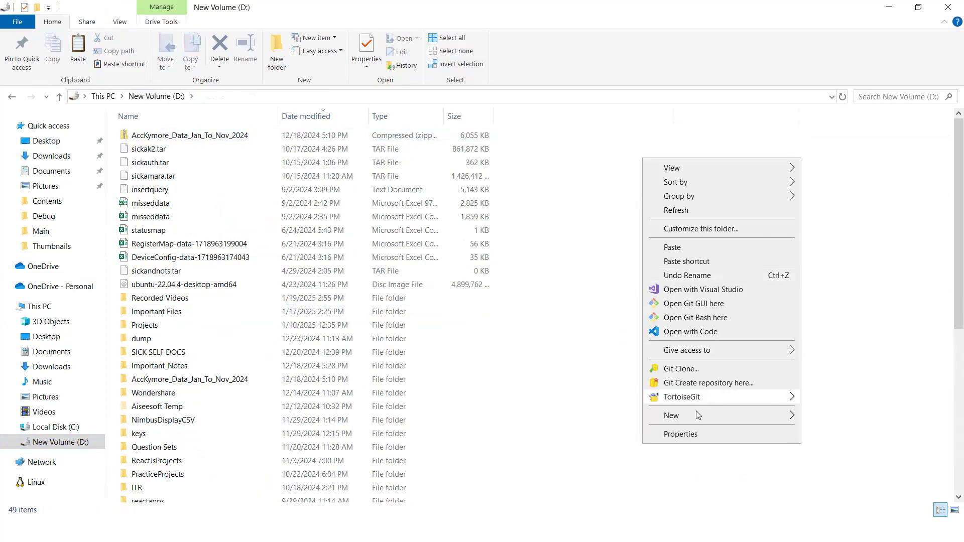
{"action": "mouse_move", "coordinate": [696, 413]}
{"action": "left_click", "coordinate": [482, 212]}
{"action": "key", "text": "Return"}
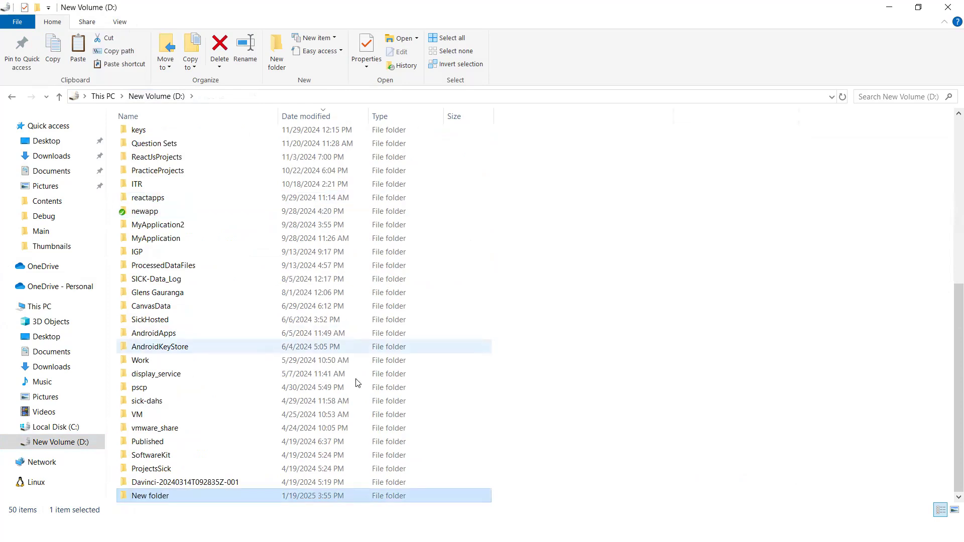
{"action": "right_click", "coordinate": [157, 495]}
{"action": "left_click", "coordinate": [184, 466]}
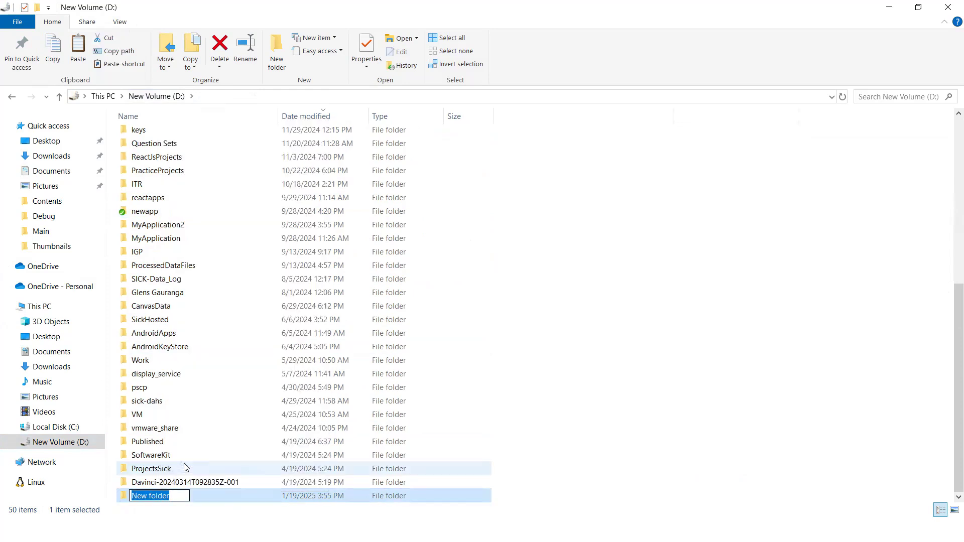
{"action": "type", "text": "windowsmachinekeypair"}
{"action": "key", "text": "Return"}
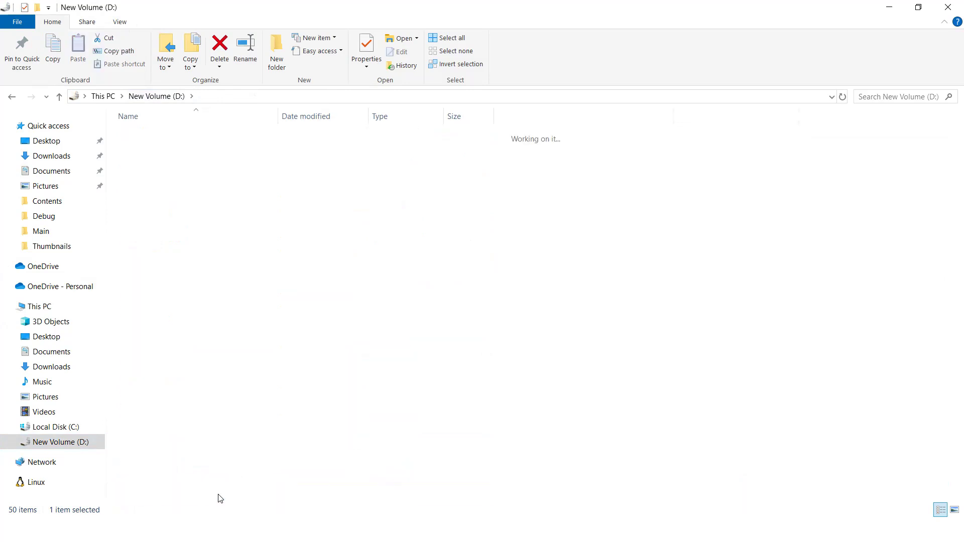
- Paste the copied key pair file into the windowsmachinekeypair folder and close the file window
{"action": "key", "text": "Return"}
{"action": "right_click", "coordinate": [258, 271]}
{"action": "left_click", "coordinate": [290, 321]}
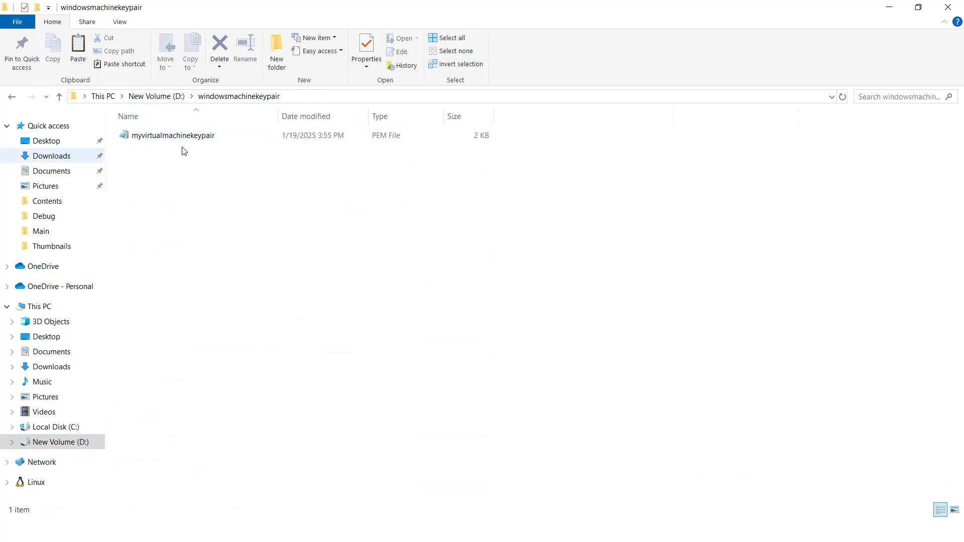
{"action": "left_click", "coordinate": [949, 7]}
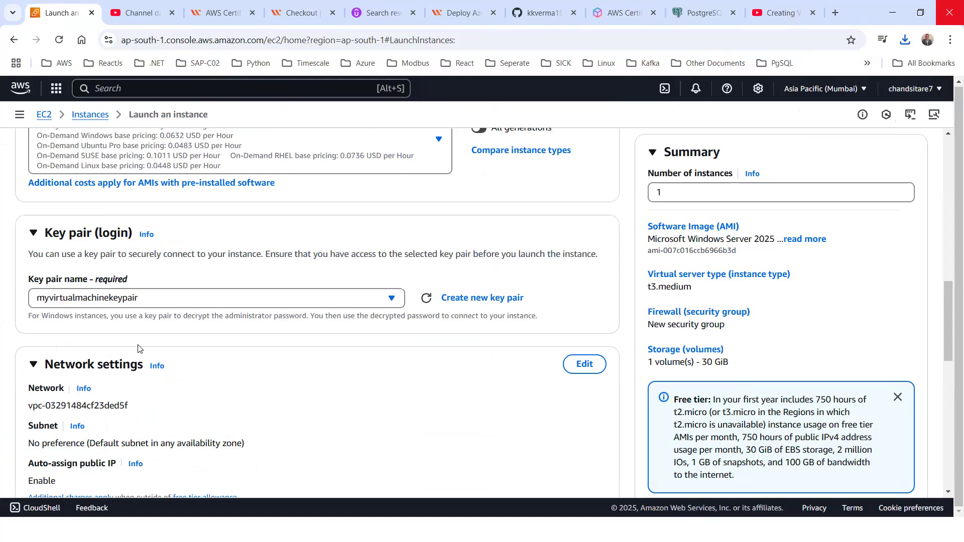
- Allow HTTPS and HTTP traffic from the internet in the new security group's firewall rules
{"action": "scroll", "coordinate": [276, 345], "scroll_direction": "down", "scroll_amount": 5}
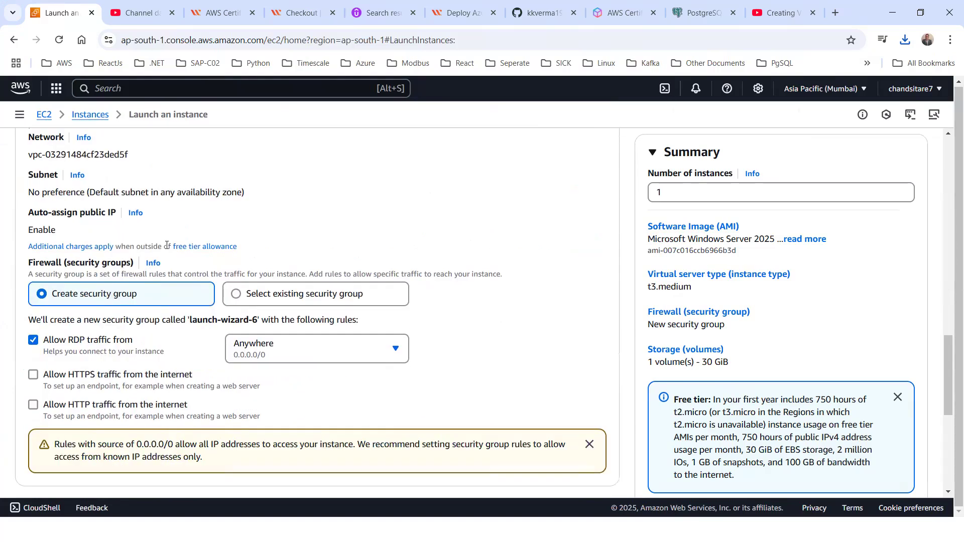
{"action": "scroll", "coordinate": [201, 226], "scroll_direction": "up", "scroll_amount": 1}
{"action": "scroll", "coordinate": [374, 246], "scroll_direction": "down", "scroll_amount": 2}
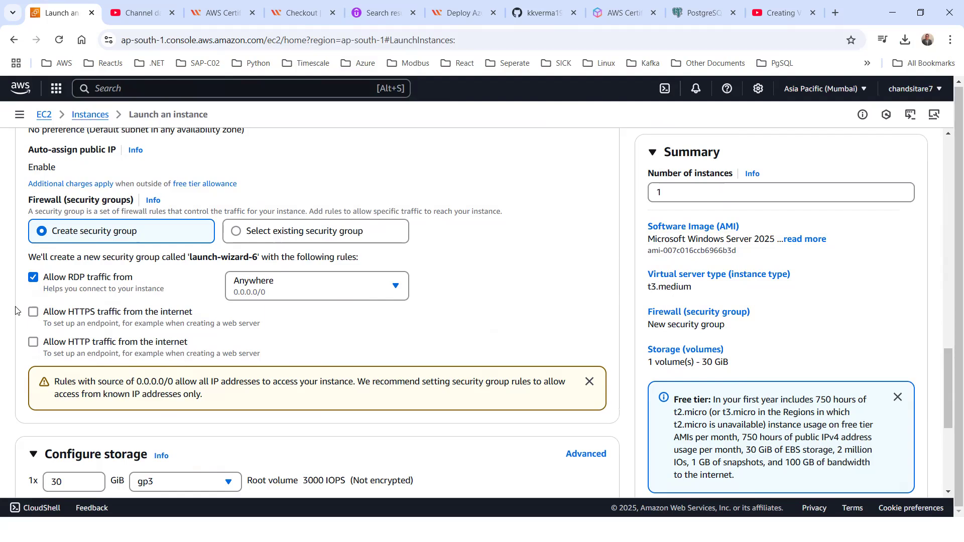
{"action": "left_click", "coordinate": [31, 317]}
{"action": "left_click", "coordinate": [34, 343]}
- Check the source options for RDP traffic and keep it allowed from Anywhere (0.0.0.0/0)
{"action": "left_click", "coordinate": [395, 286]}
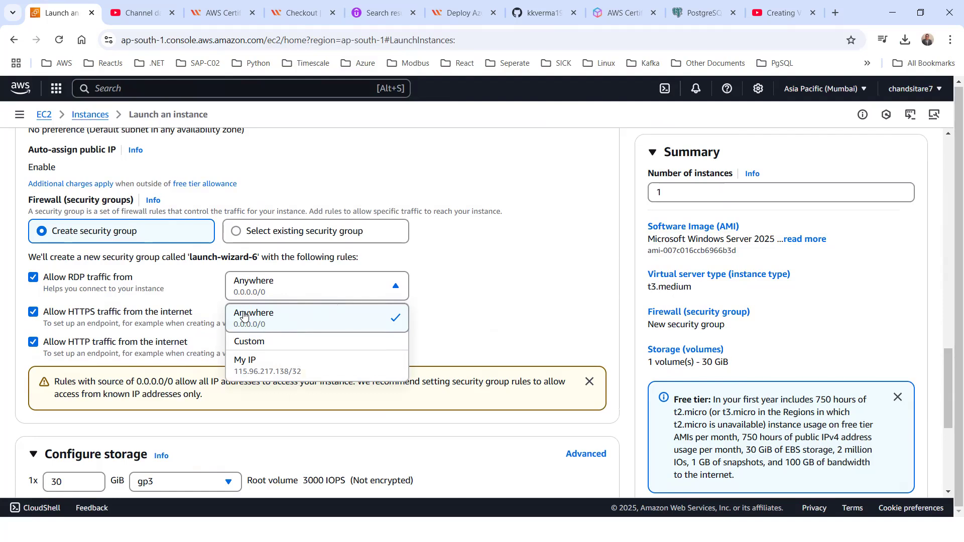
{"action": "left_click", "coordinate": [108, 234]}
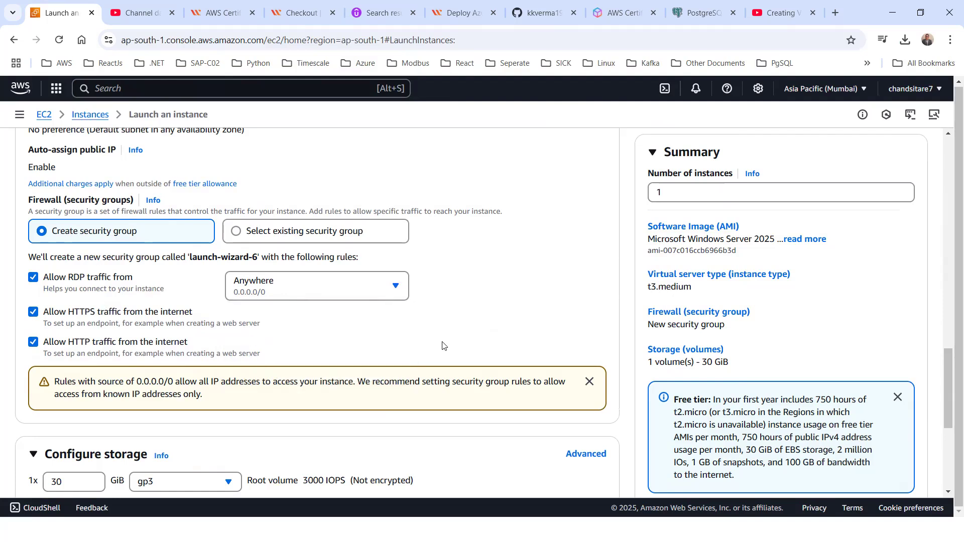
{"action": "left_click", "coordinate": [397, 288]}
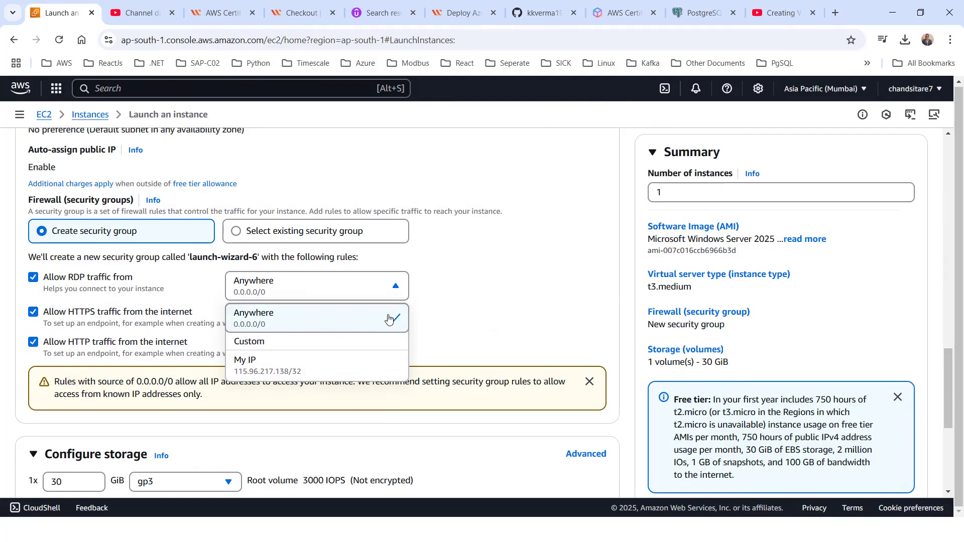
{"action": "left_click", "coordinate": [348, 321]}
- Review the launch configuration, keeping the 30 GiB gp3 root volume, and launch the instance
{"action": "scroll", "coordinate": [302, 335], "scroll_direction": "down", "scroll_amount": 5}
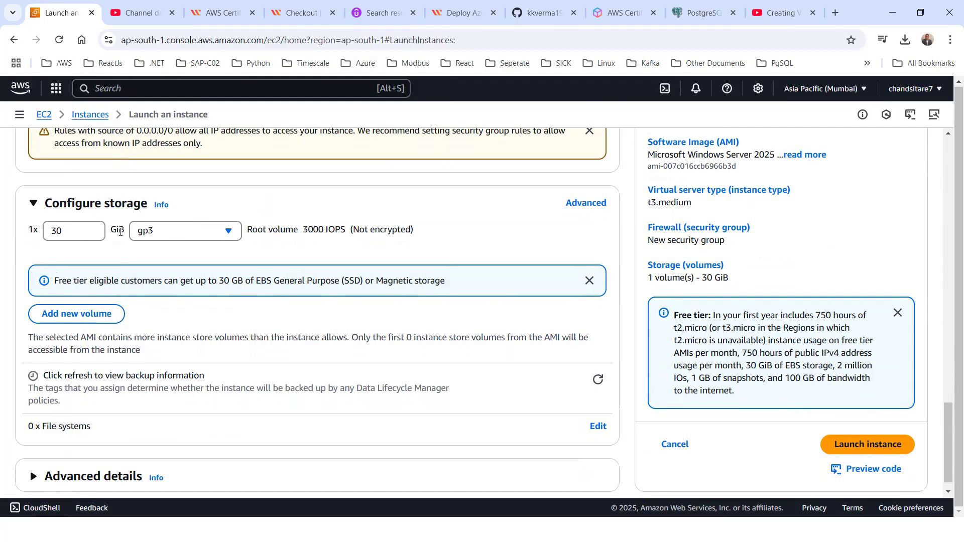
{"action": "scroll", "coordinate": [269, 274], "scroll_direction": "down", "scroll_amount": 1}
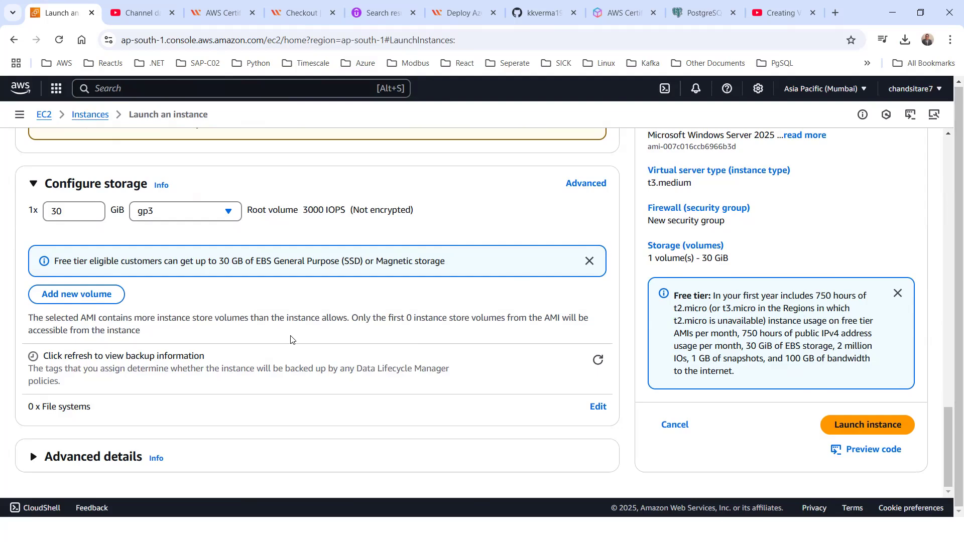
{"action": "scroll", "coordinate": [289, 328], "scroll_direction": "up", "scroll_amount": 10}
{"action": "scroll", "coordinate": [289, 327], "scroll_direction": "up", "scroll_amount": 12}
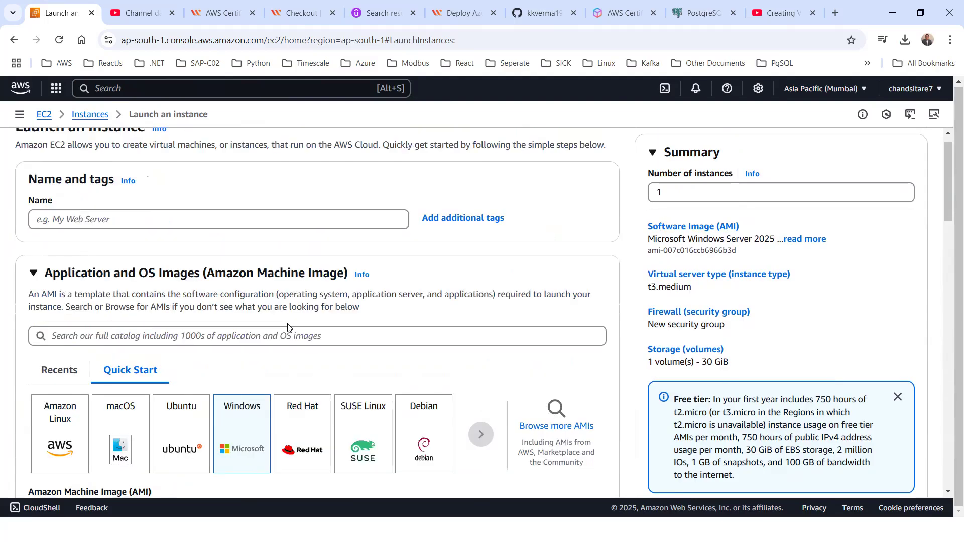
{"action": "scroll", "coordinate": [525, 336], "scroll_direction": "down", "scroll_amount": 8}
{"action": "scroll", "coordinate": [526, 336], "scroll_direction": "down", "scroll_amount": 10}
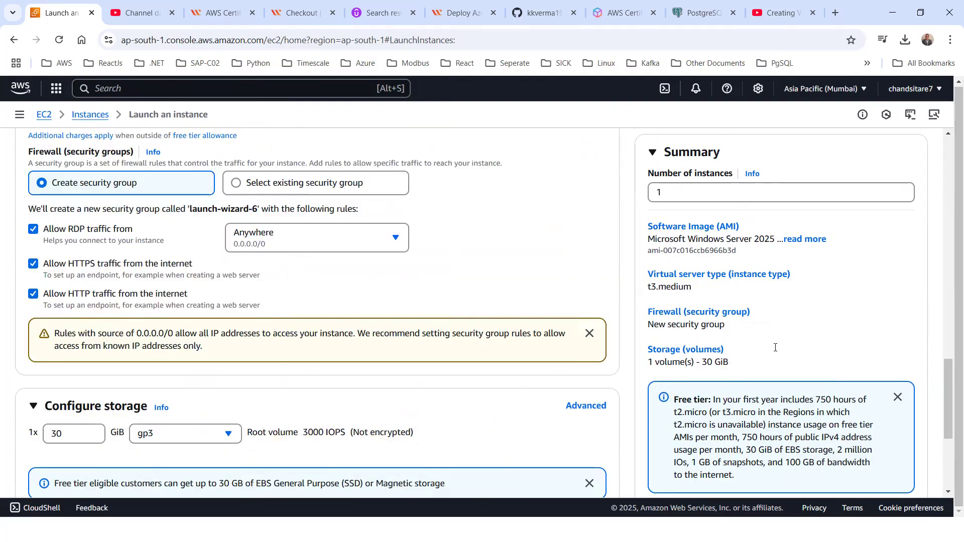
{"action": "scroll", "coordinate": [867, 424], "scroll_direction": "down", "scroll_amount": 4}
{"action": "left_click", "coordinate": [862, 425]}
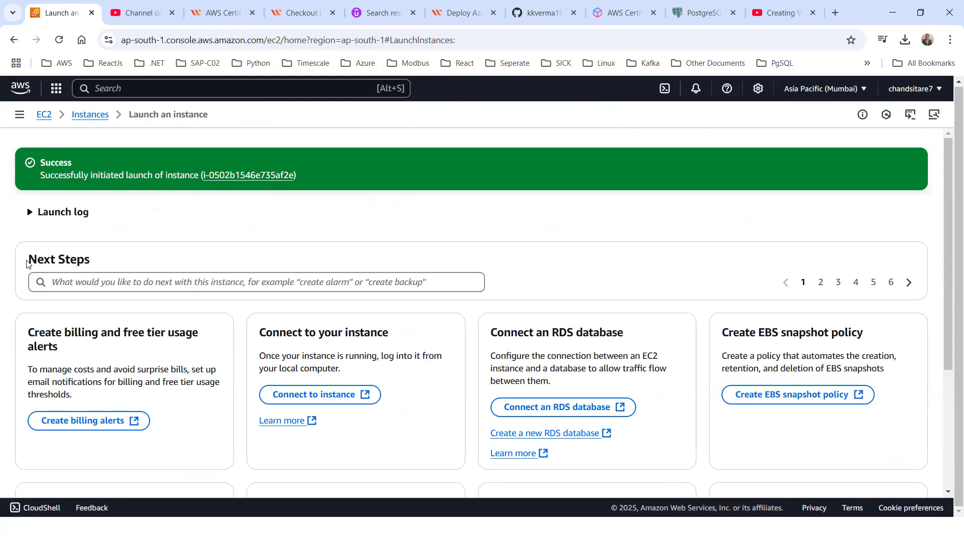
- Open the newly launched instance from the launch confirmation and view its entry in the instances list
{"action": "scroll", "coordinate": [578, 250], "scroll_direction": "down", "scroll_amount": 3}
{"action": "scroll", "coordinate": [576, 253], "scroll_direction": "up", "scroll_amount": 3}
{"action": "left_click", "coordinate": [252, 180]}
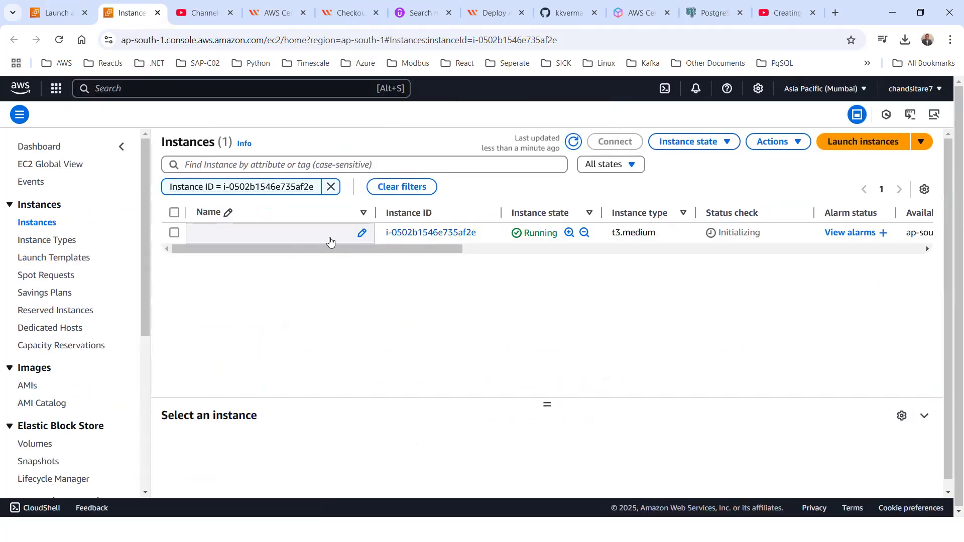
{"action": "left_click_drag", "start_coordinate": [419, 248], "coordinate": [201, 246]}
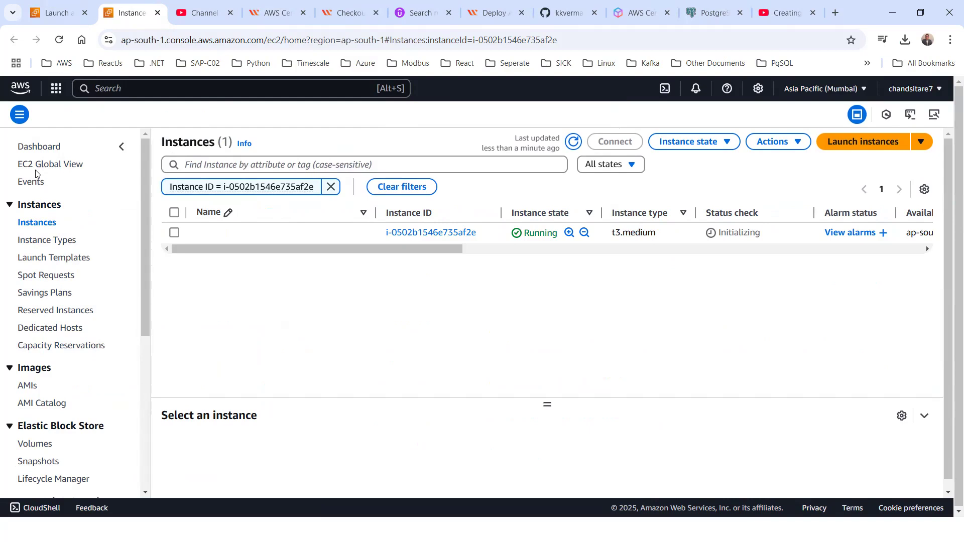
- Search the services for EC2, open its dashboard, and list the running instances to check the new instance's state and status check
{"action": "left_click", "coordinate": [53, 93]}
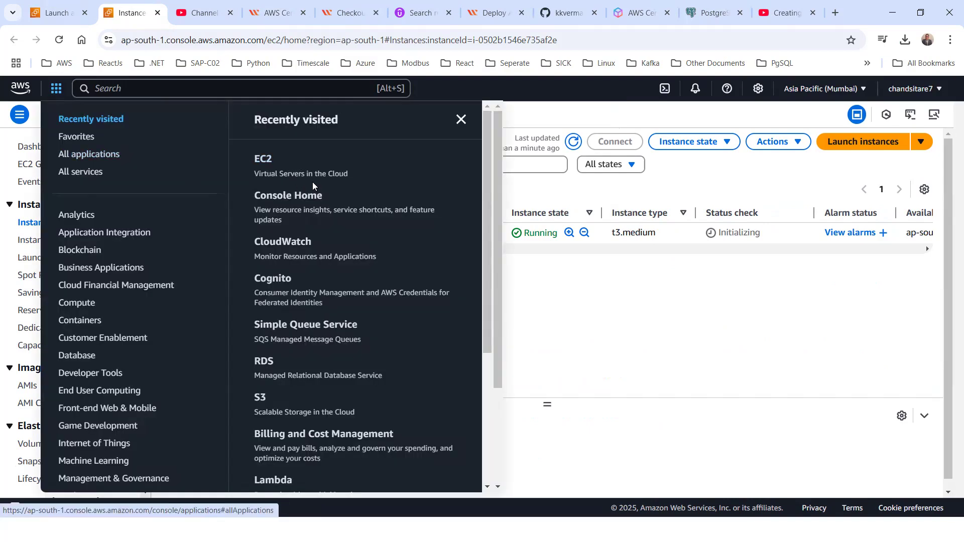
{"action": "left_click", "coordinate": [76, 172]}
{"action": "left_click", "coordinate": [140, 91]}
{"action": "type", "text": "EC2"}
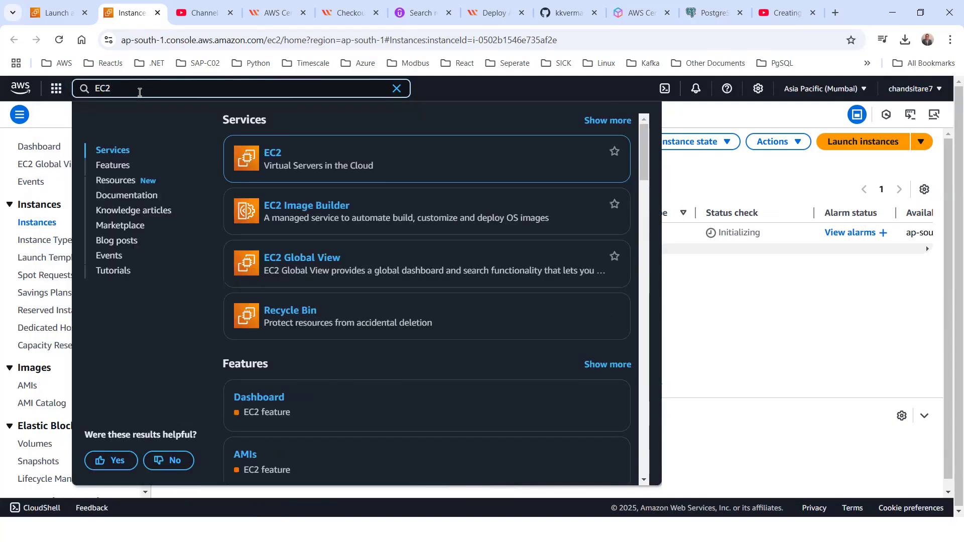
{"action": "left_click", "coordinate": [266, 156]}
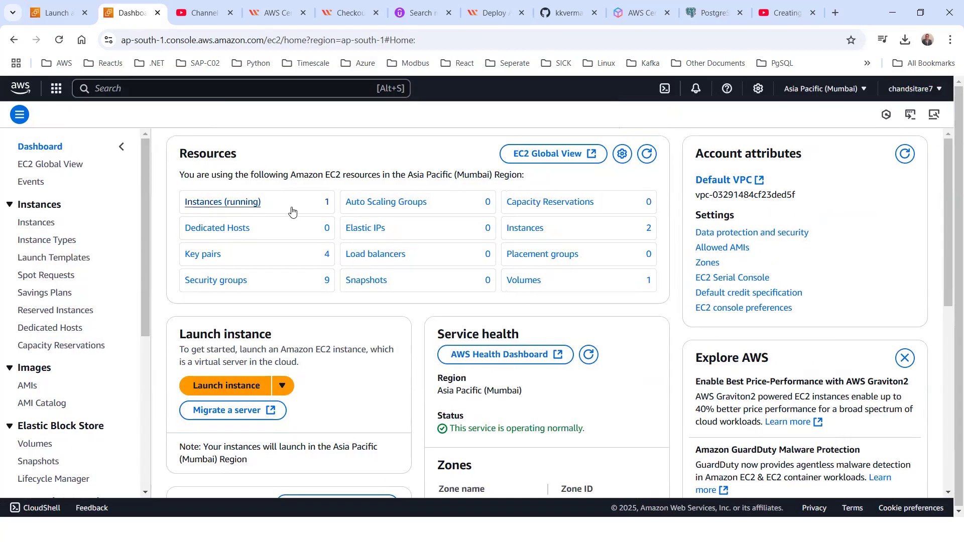
{"action": "left_click", "coordinate": [243, 202]}
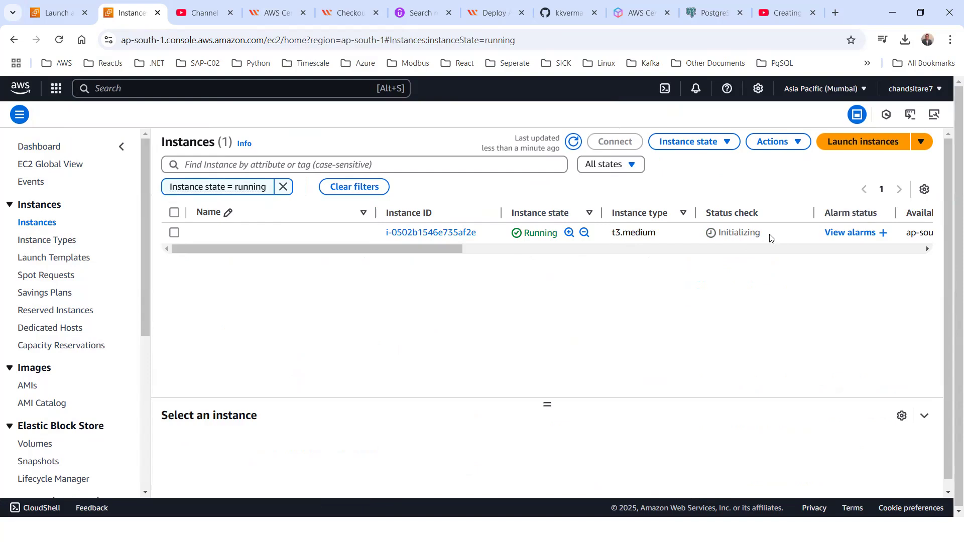
{"action": "left_click_drag", "start_coordinate": [457, 251], "coordinate": [523, 250]}
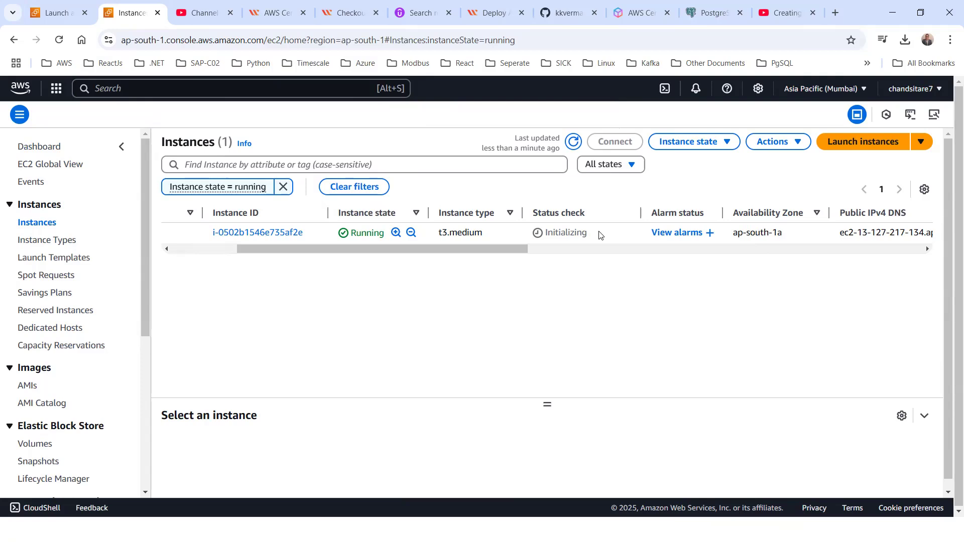
{"action": "left_click_drag", "start_coordinate": [474, 255], "coordinate": [410, 256]}
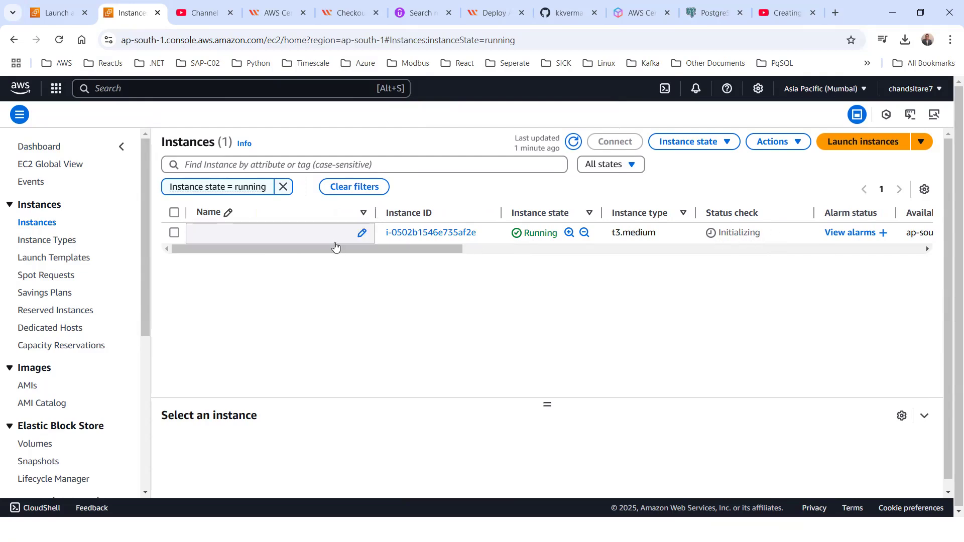
- Name the running instance MyDemoVirtualMachineForWindows
{"action": "left_click", "coordinate": [362, 235]}
{"action": "type", "text": "MyDemoVirtualMachine"}
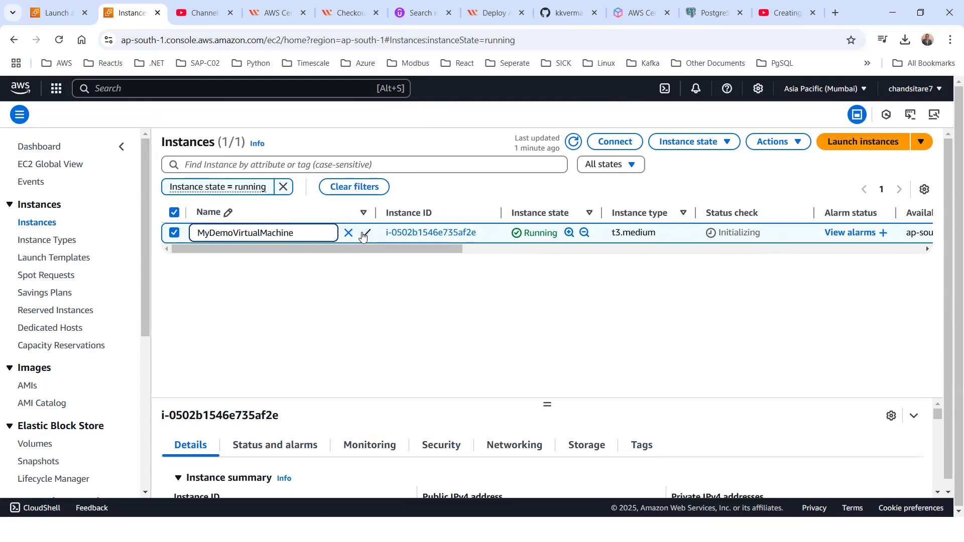
{"action": "type", "text": "ForWindos"}
{"action": "key", "text": "BackSpace"}
{"action": "type", "text": "ws"}
{"action": "left_click", "coordinate": [363, 235]}
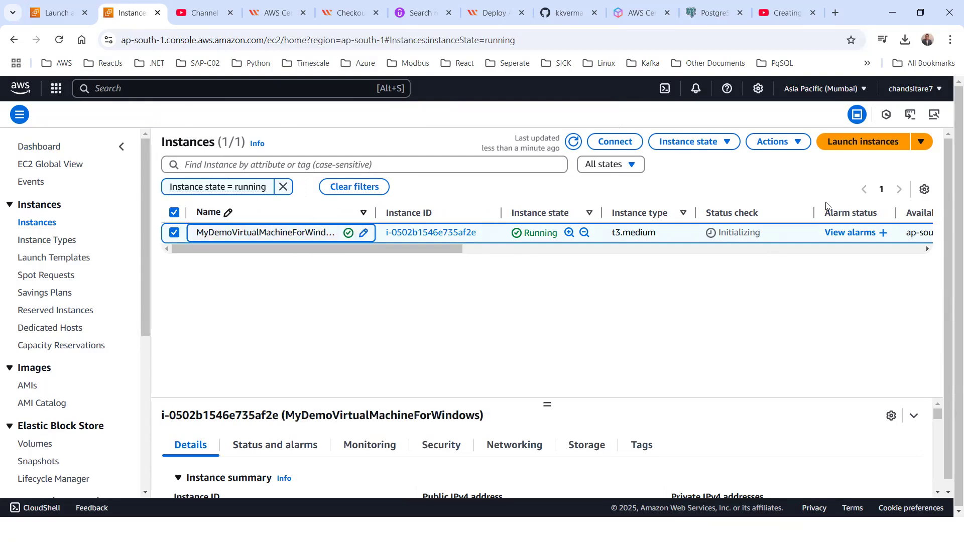
- Refresh the instances list and enlarge the details pane to examine the instance's status check, IP addresses and summary
{"action": "left_click", "coordinate": [573, 143]}
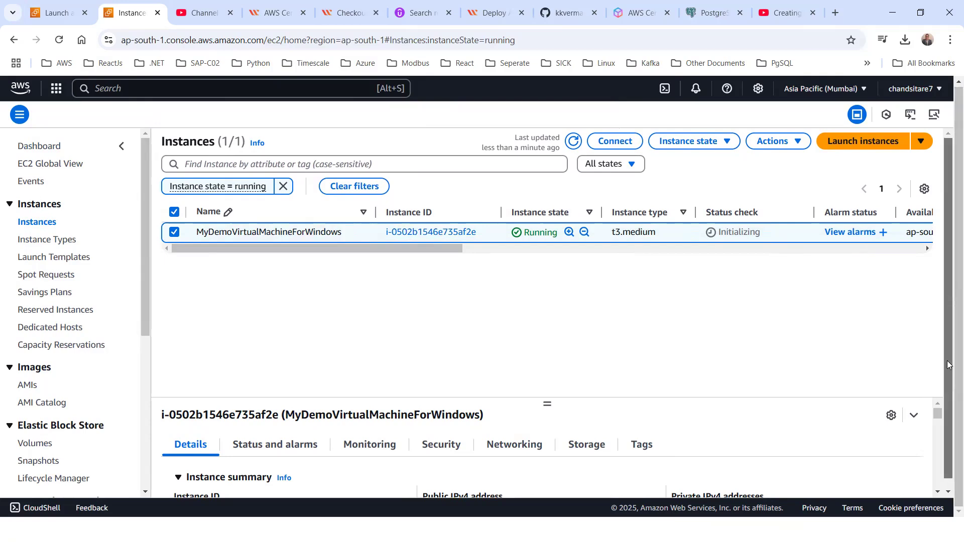
{"action": "left_click_drag", "start_coordinate": [948, 365], "coordinate": [948, 376]}
{"action": "left_click_drag", "start_coordinate": [938, 411], "coordinate": [870, 407]}
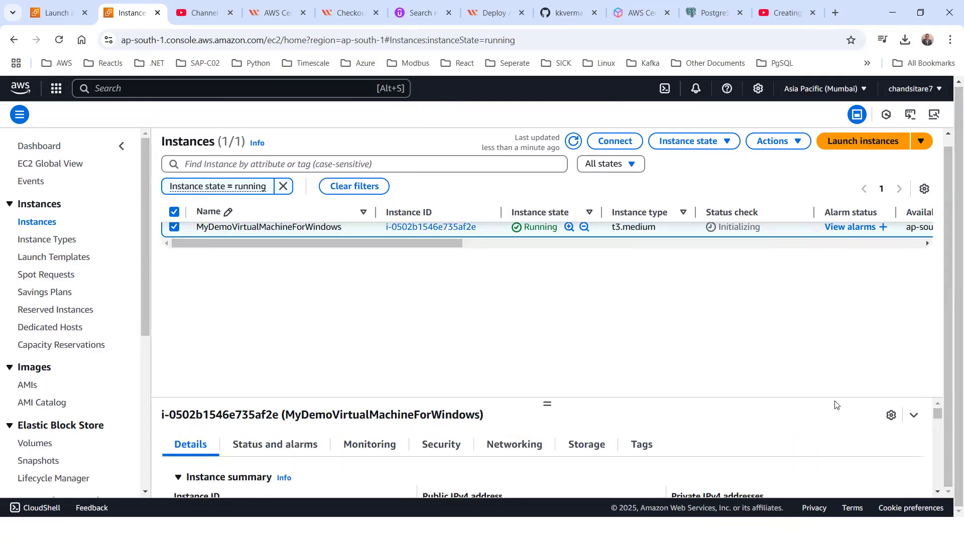
{"action": "left_click_drag", "start_coordinate": [545, 404], "coordinate": [542, 272]}
{"action": "scroll", "coordinate": [251, 407], "scroll_direction": "down", "scroll_amount": 2}
{"action": "scroll", "coordinate": [281, 402], "scroll_direction": "up", "scroll_amount": 2}
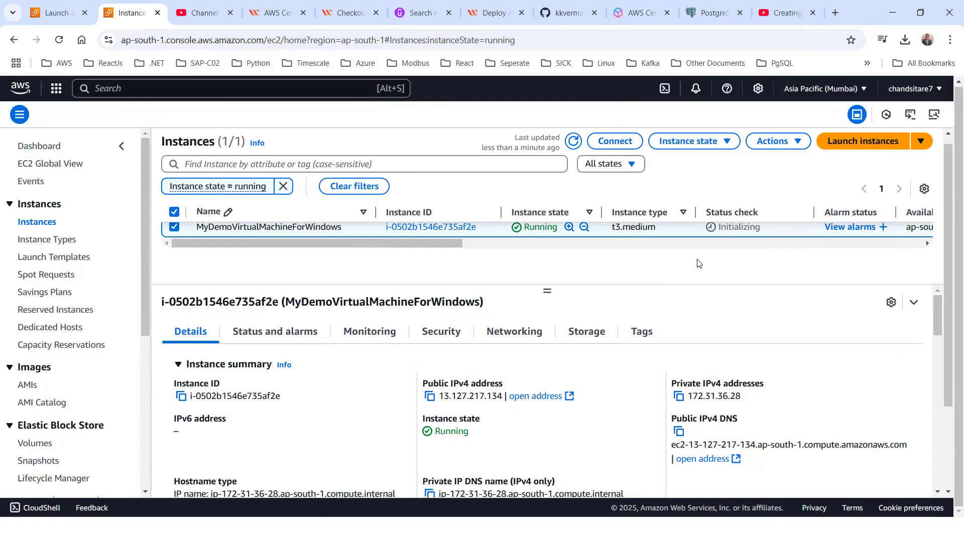
{"action": "scroll", "coordinate": [355, 284], "scroll_direction": "up", "scroll_amount": 1}
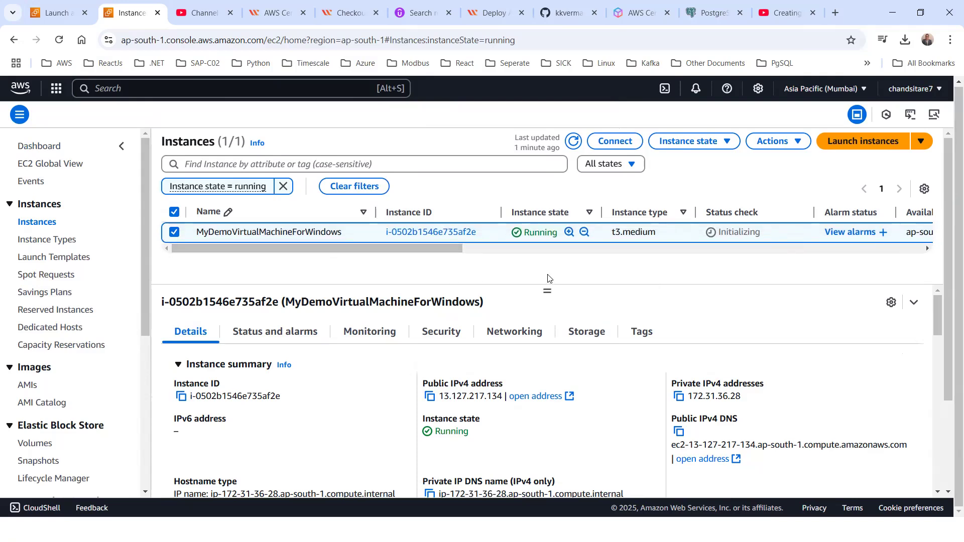
{"action": "scroll", "coordinate": [42, 326], "scroll_direction": "down", "scroll_amount": 3}
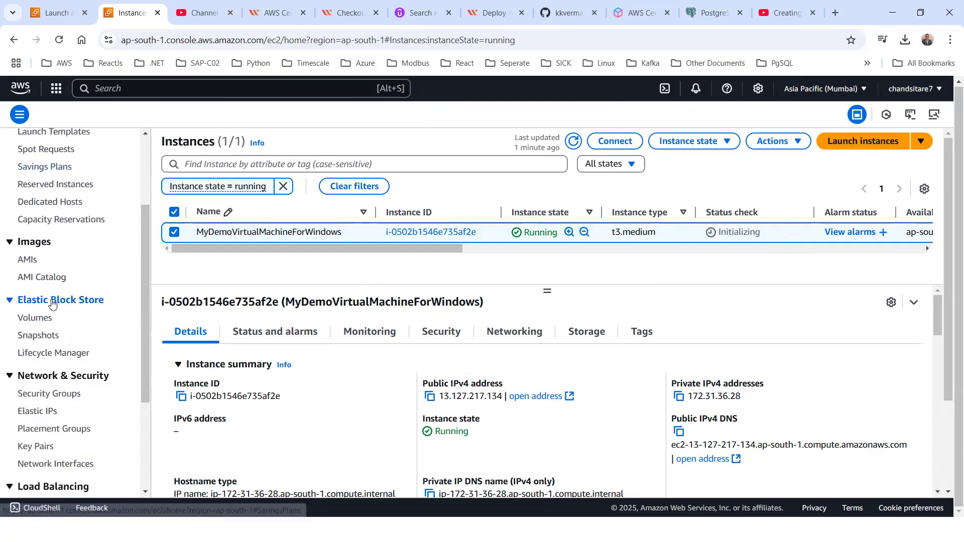
- Examine the public and private IPv4 addresses, public DNS and Elastic IP fields in the instance summary
{"action": "scroll", "coordinate": [175, 284], "scroll_direction": "up", "scroll_amount": 3}
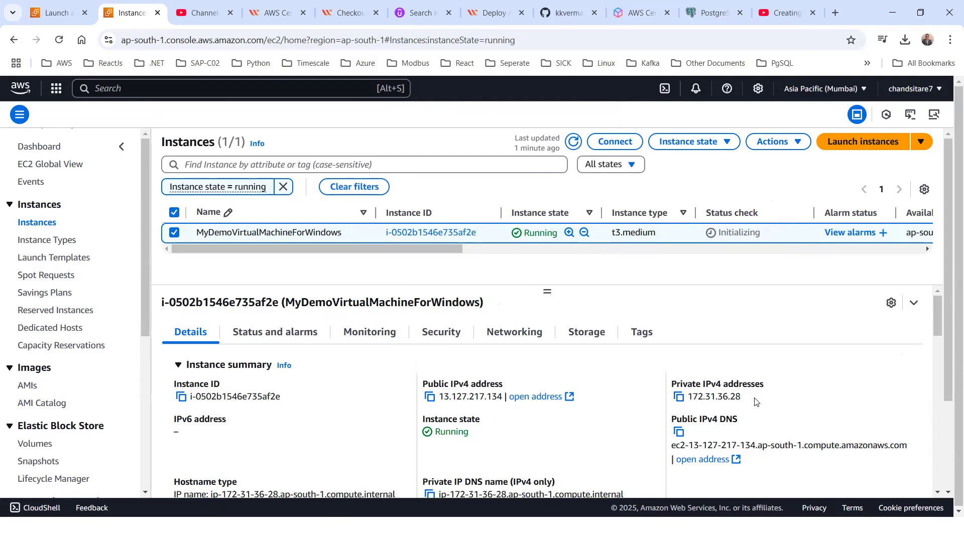
{"action": "double_click", "coordinate": [708, 397]}
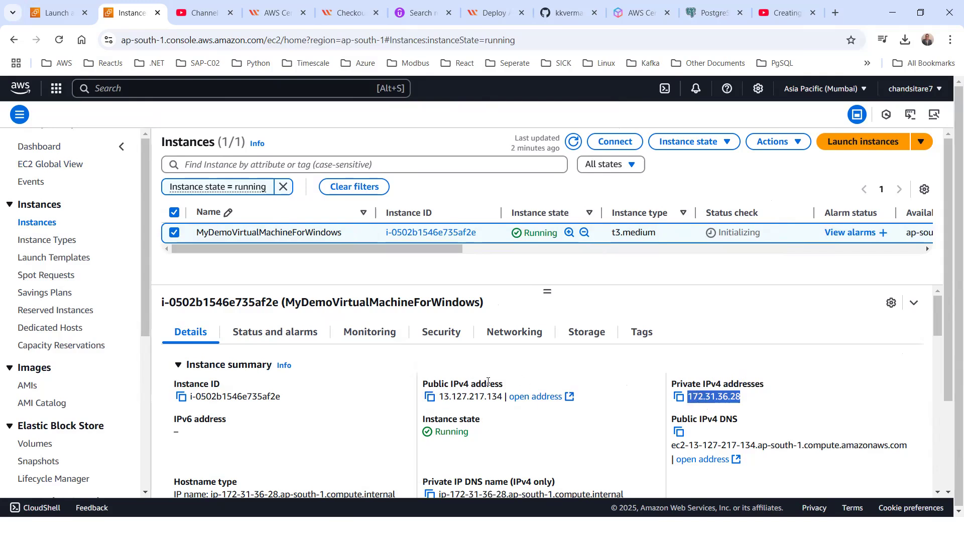
{"action": "scroll", "coordinate": [555, 420], "scroll_direction": "down", "scroll_amount": 1}
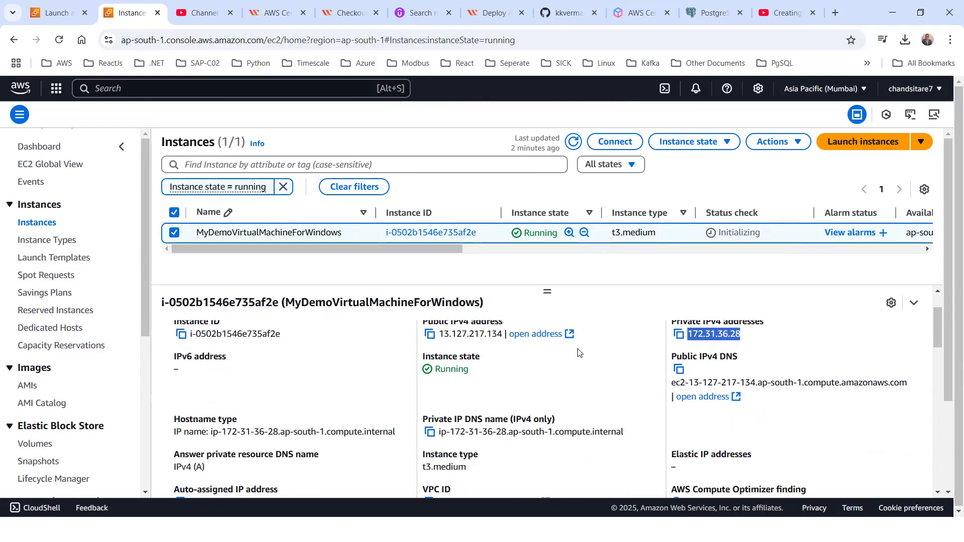
{"action": "scroll", "coordinate": [578, 353], "scroll_direction": "down", "scroll_amount": 1}
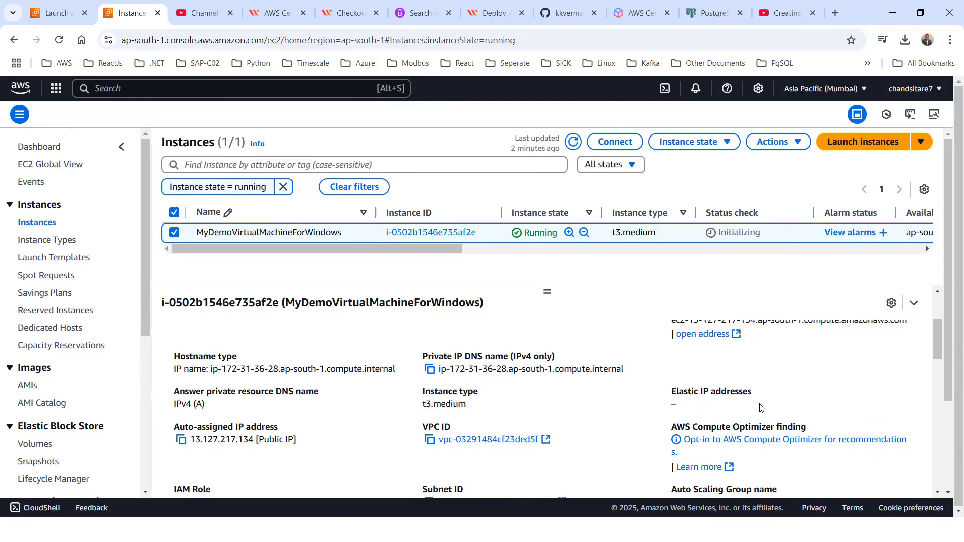
{"action": "scroll", "coordinate": [744, 367], "scroll_direction": "up", "scroll_amount": 2}
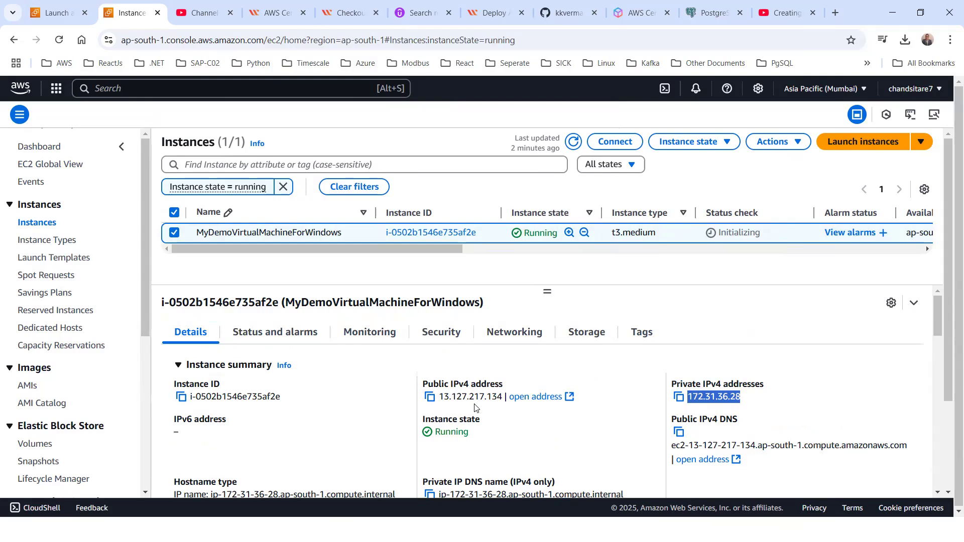
{"action": "scroll", "coordinate": [531, 381], "scroll_direction": "down", "scroll_amount": 1}
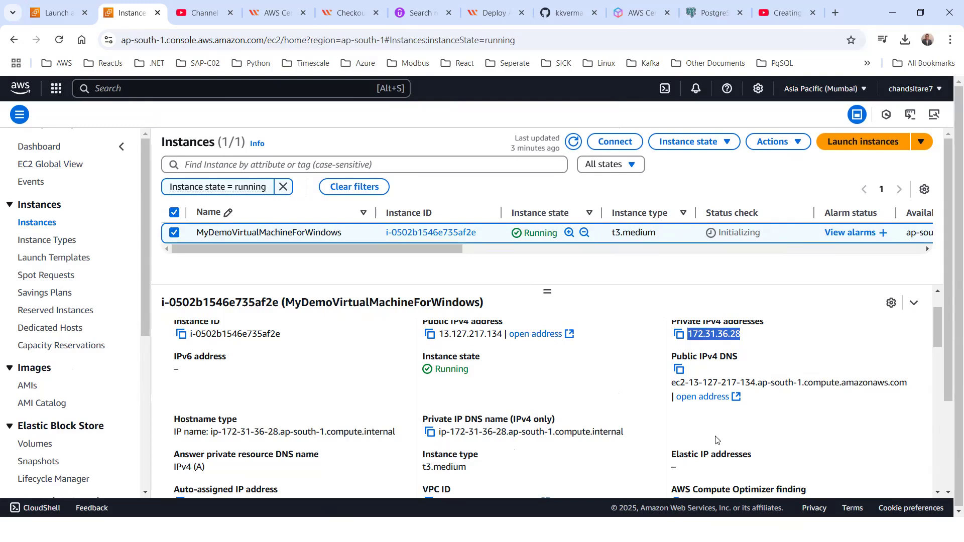
{"action": "scroll", "coordinate": [548, 400], "scroll_direction": "up", "scroll_amount": 3}
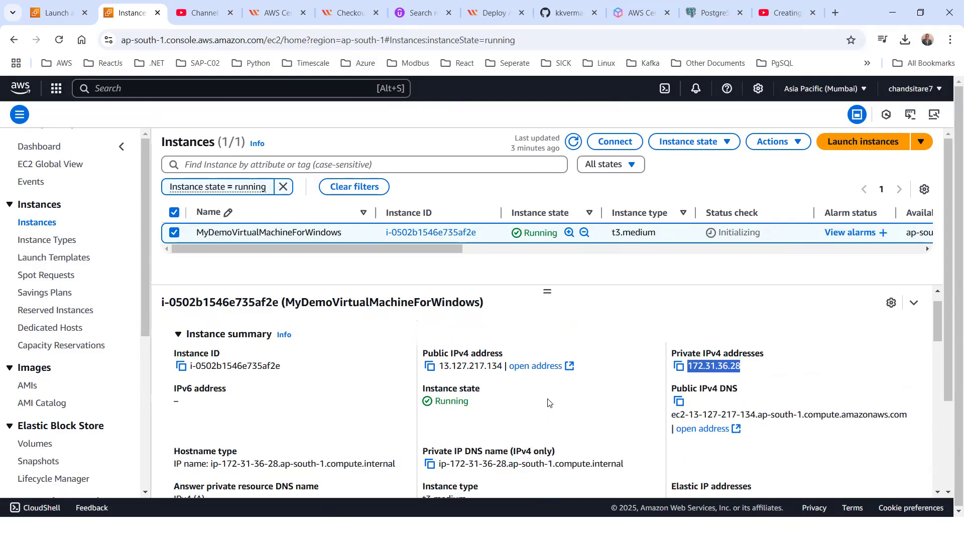
{"action": "scroll", "coordinate": [534, 411], "scroll_direction": "down", "scroll_amount": 3}
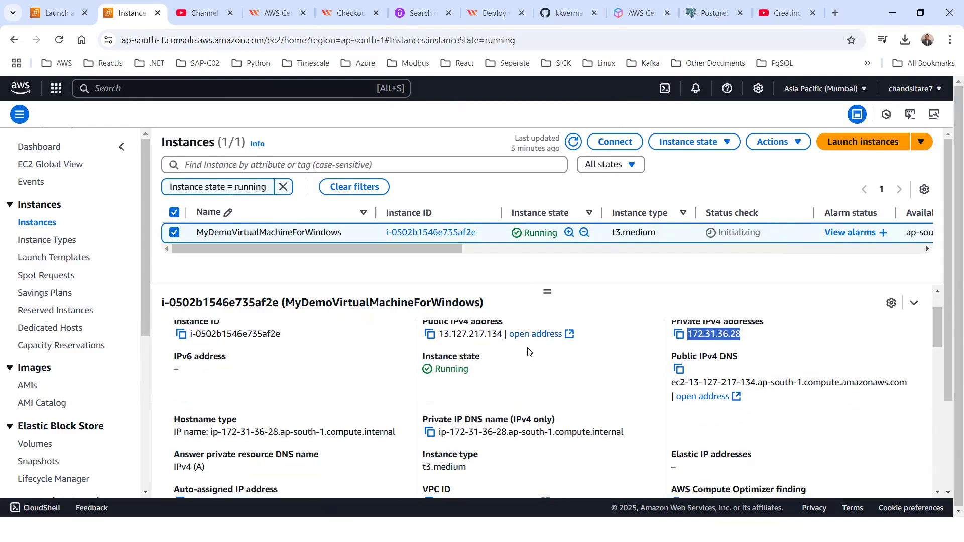
{"action": "scroll", "coordinate": [520, 357], "scroll_direction": "down", "scroll_amount": 1}
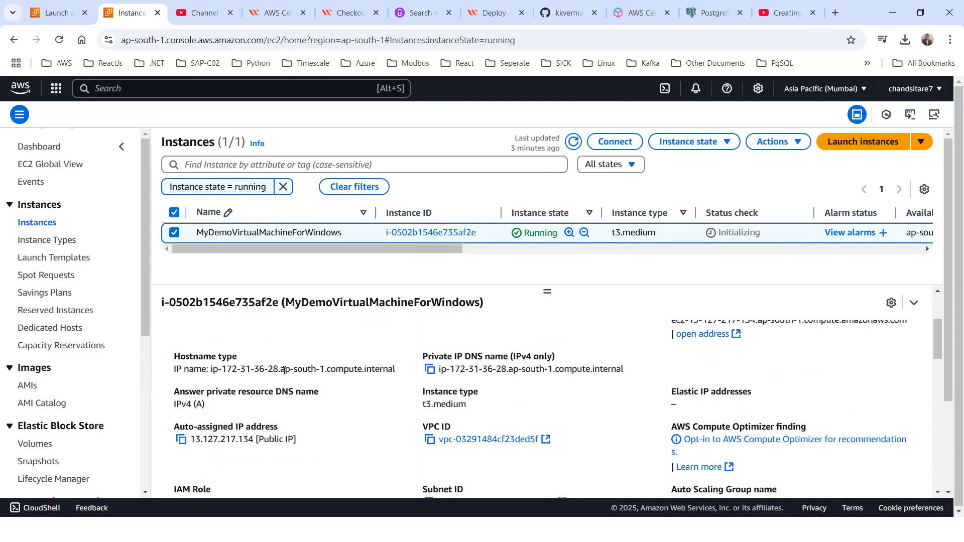
- Review the hostname, instance type, VPC, AMI, launch time and assigned key pair in the instance's details
{"action": "left_click_drag", "start_coordinate": [211, 370], "coordinate": [400, 376]}
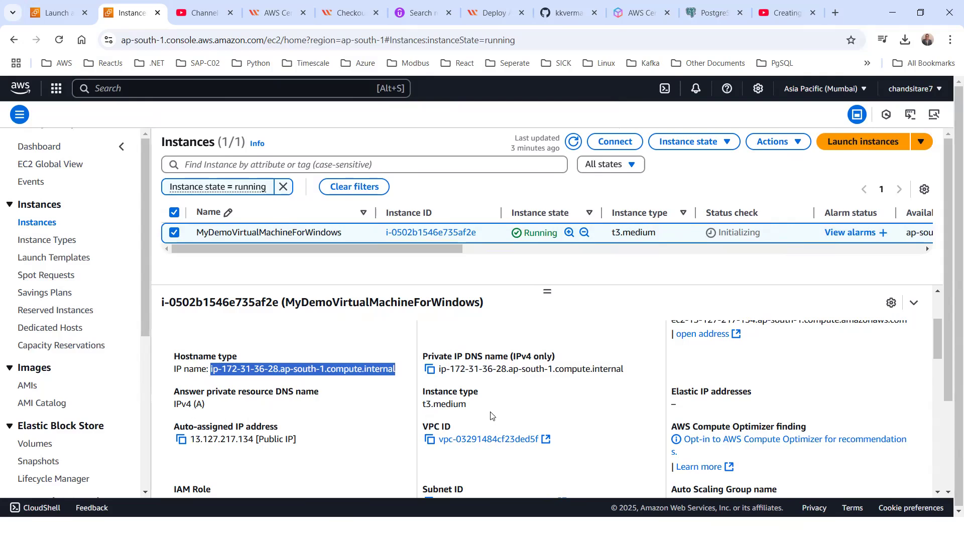
{"action": "scroll", "coordinate": [366, 434], "scroll_direction": "down", "scroll_amount": 1}
{"action": "scroll", "coordinate": [367, 435], "scroll_direction": "down", "scroll_amount": 1}
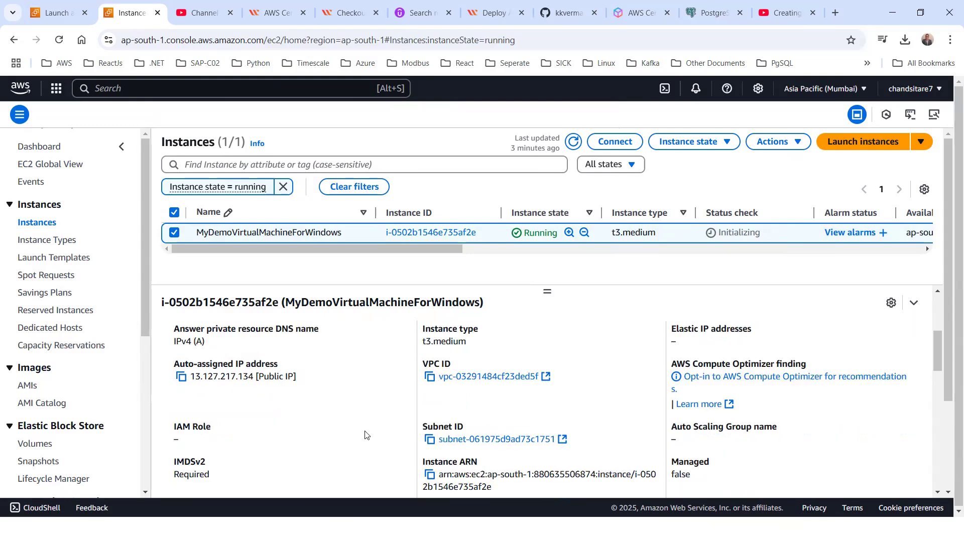
{"action": "scroll", "coordinate": [366, 434], "scroll_direction": "up", "scroll_amount": 1}
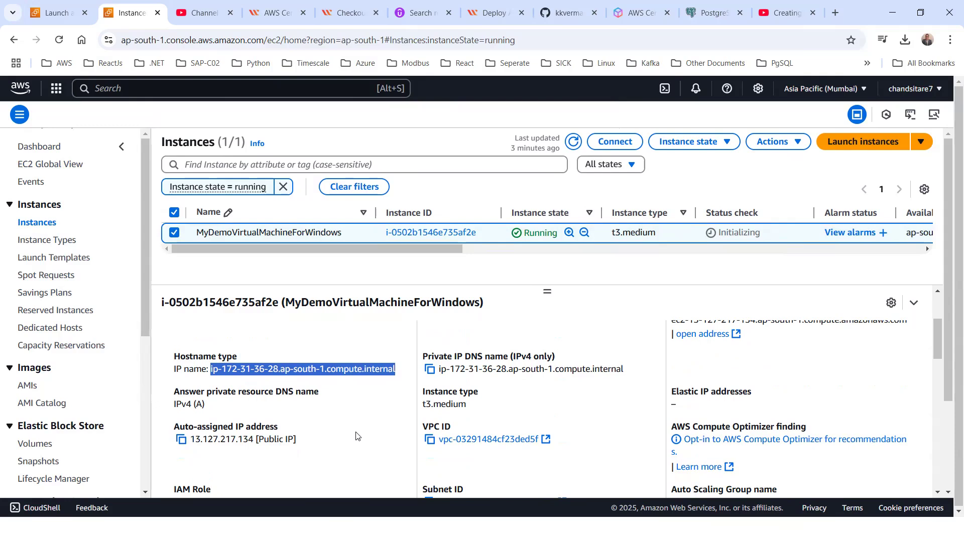
{"action": "scroll", "coordinate": [385, 427], "scroll_direction": "up", "scroll_amount": 2}
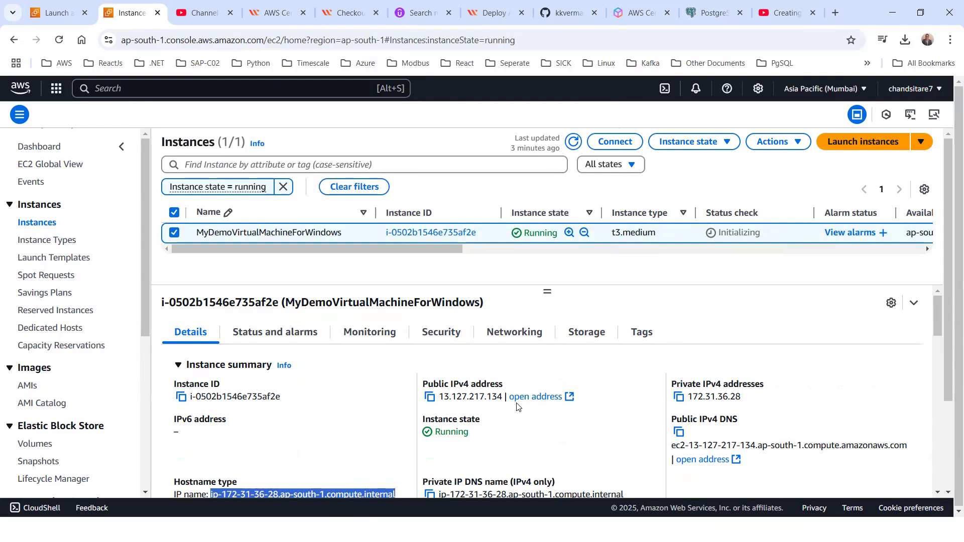
{"action": "scroll", "coordinate": [477, 374], "scroll_direction": "down", "scroll_amount": 3}
{"action": "scroll", "coordinate": [402, 376], "scroll_direction": "down", "scroll_amount": 7}
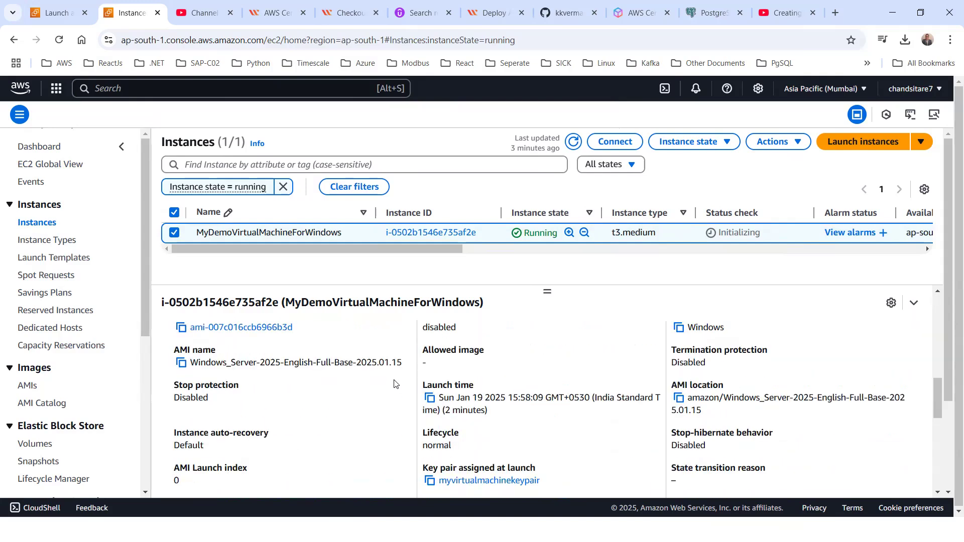
{"action": "scroll", "coordinate": [581, 384], "scroll_direction": "down", "scroll_amount": 1}
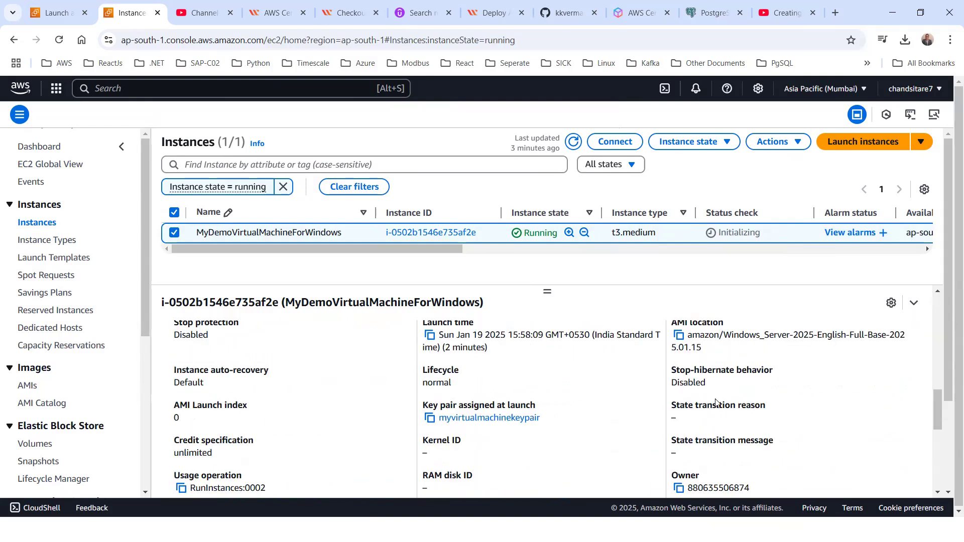
{"action": "scroll", "coordinate": [470, 461], "scroll_direction": "down", "scroll_amount": 1}
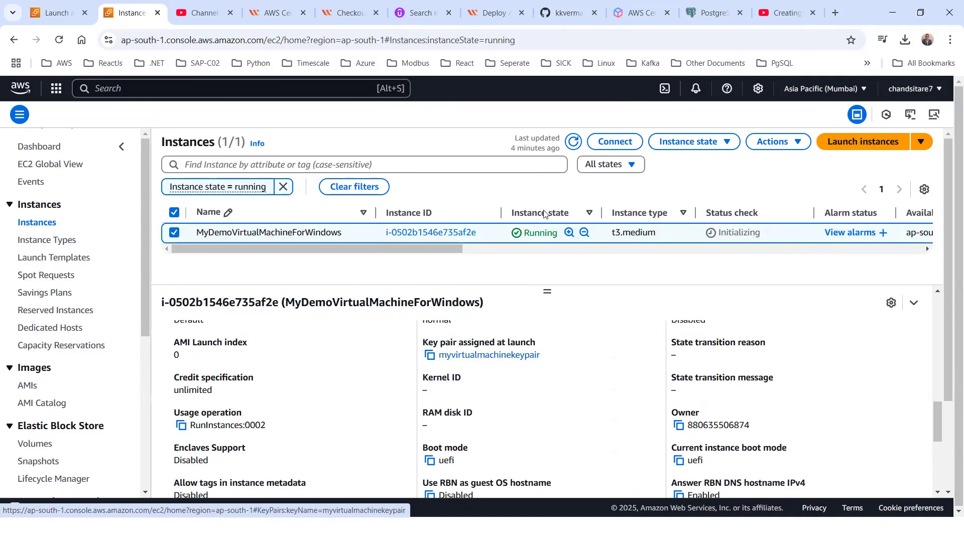
- Refresh the instances list and shrink the details pane to check the instance's status check and remaining columns
{"action": "left_click", "coordinate": [576, 144]}
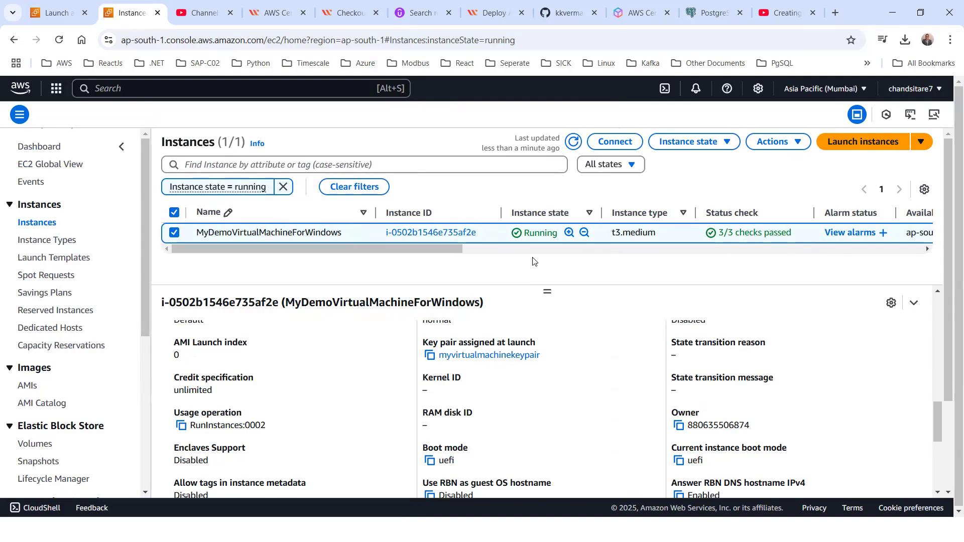
{"action": "left_click_drag", "start_coordinate": [548, 291], "coordinate": [546, 342]}
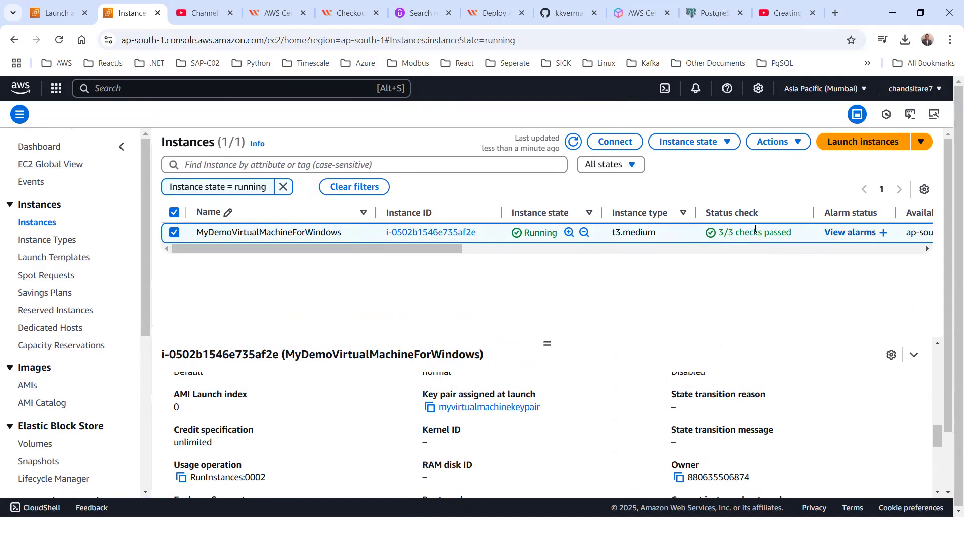
{"action": "scroll", "coordinate": [554, 261], "scroll_direction": "right", "scroll_amount": 4}
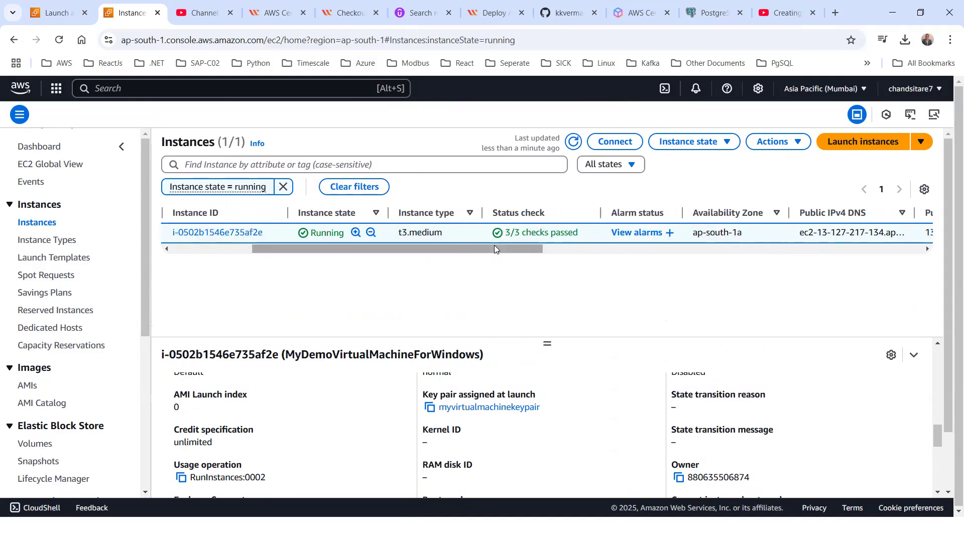
{"action": "left_click_drag", "start_coordinate": [495, 245], "coordinate": [396, 255]}
{"action": "scroll", "coordinate": [355, 401], "scroll_direction": "up", "scroll_amount": 5}
{"action": "scroll", "coordinate": [355, 402], "scroll_direction": "up", "scroll_amount": 6}
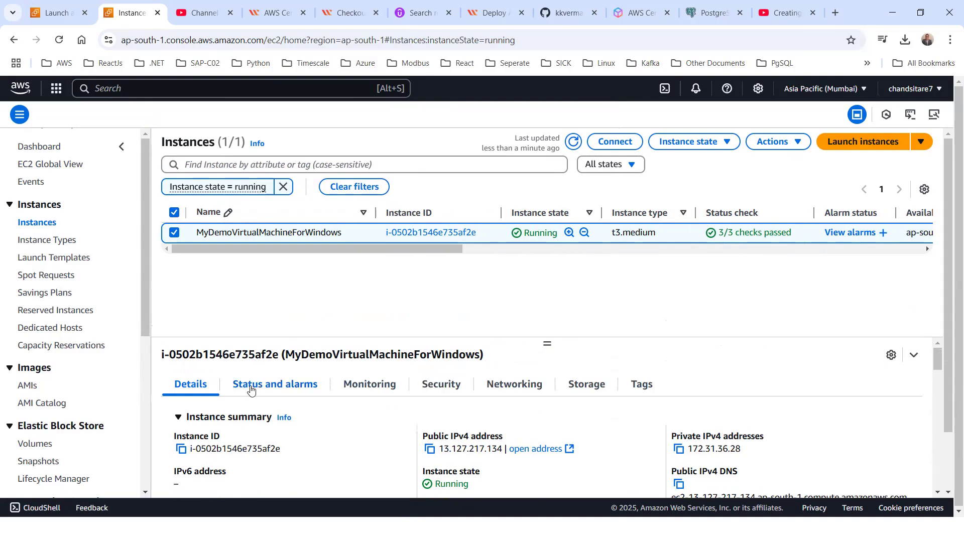
- Open the launch-wizard-6 security group from the instance's security details and examine the types, ports and sources of its inbound rules
{"action": "left_click", "coordinate": [436, 392]}
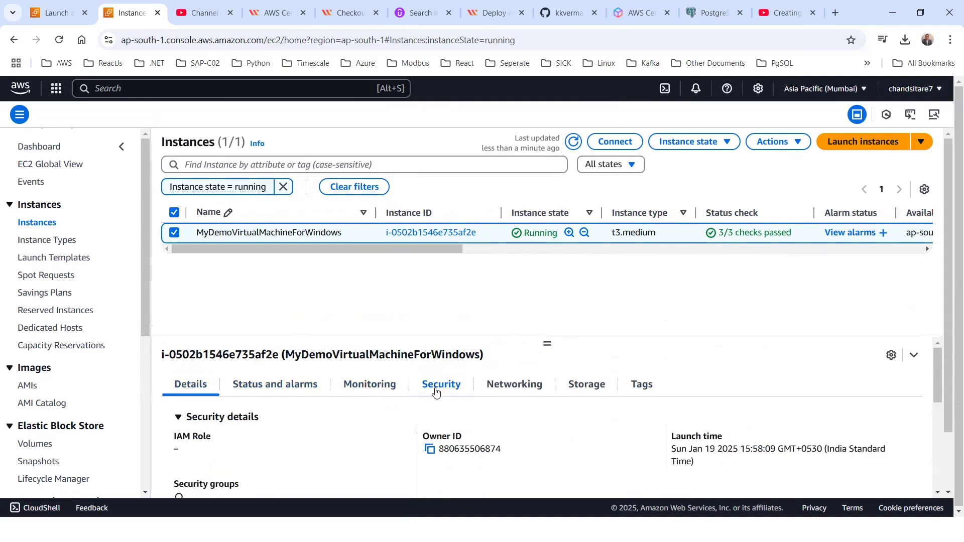
{"action": "left_click_drag", "start_coordinate": [548, 316], "coordinate": [548, 261]}
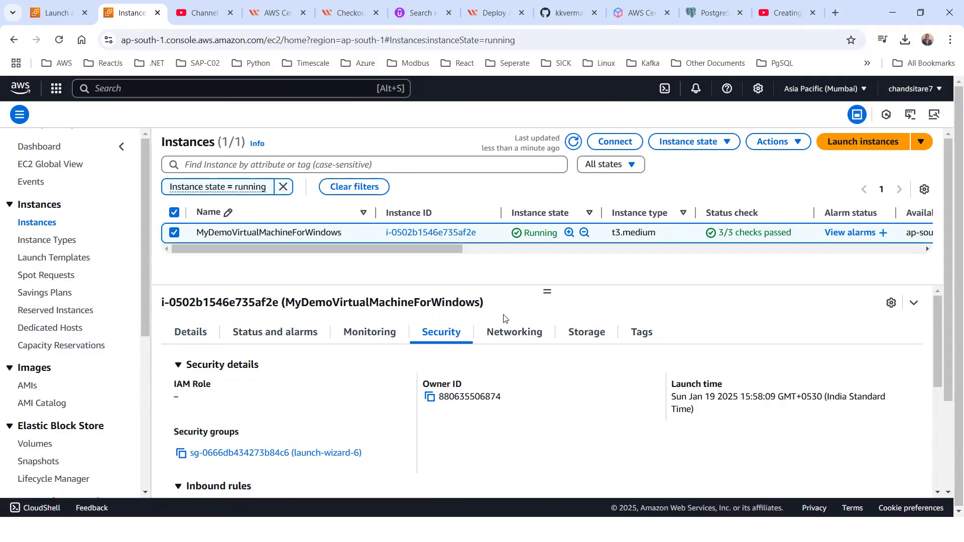
{"action": "left_click", "coordinate": [220, 455]}
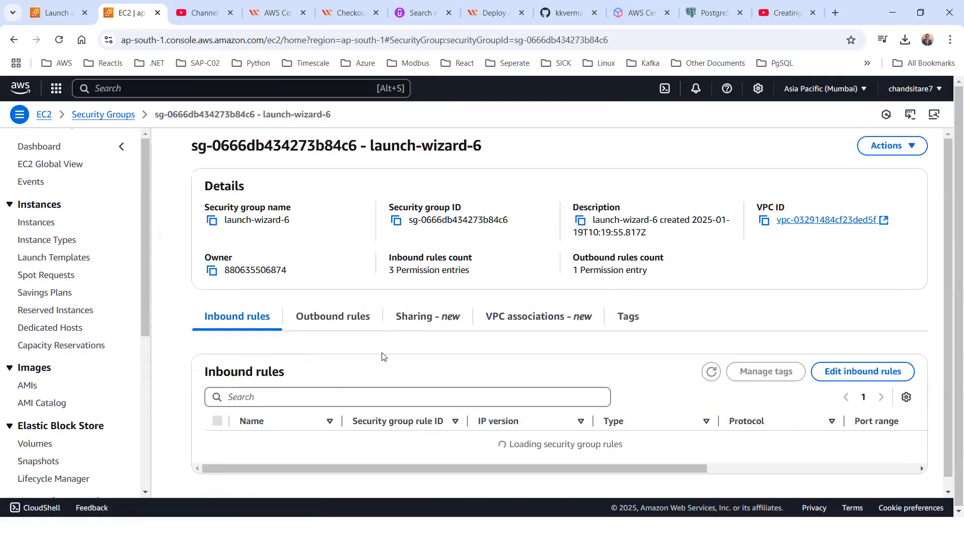
{"action": "scroll", "coordinate": [392, 347], "scroll_direction": "down", "scroll_amount": 1}
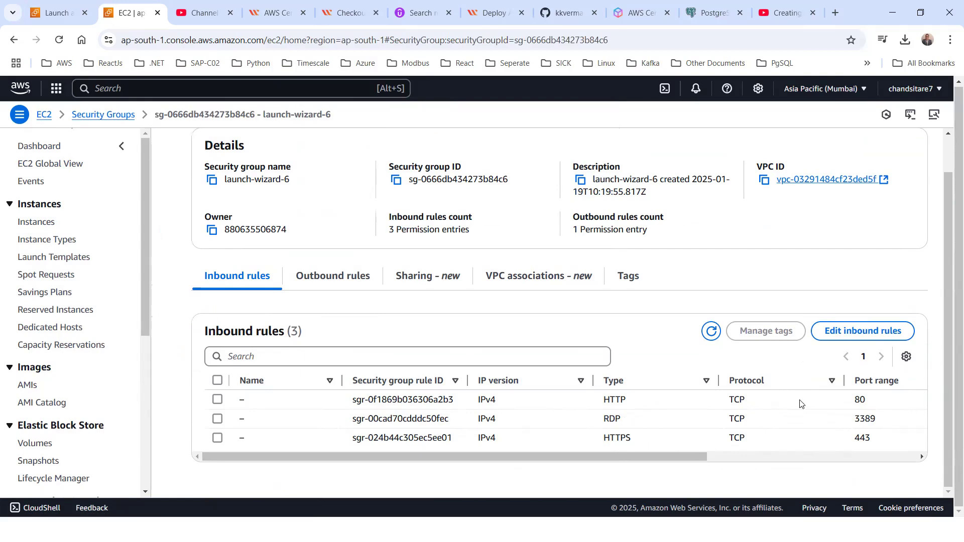
{"action": "left_click_drag", "start_coordinate": [691, 461], "coordinate": [790, 461]}
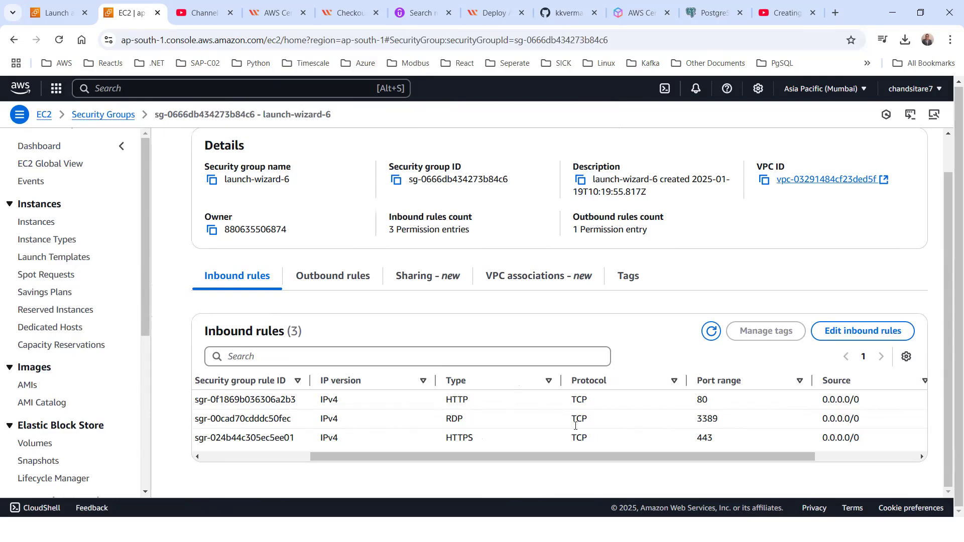
{"action": "scroll", "coordinate": [646, 445], "scroll_direction": "up", "scroll_amount": 1}
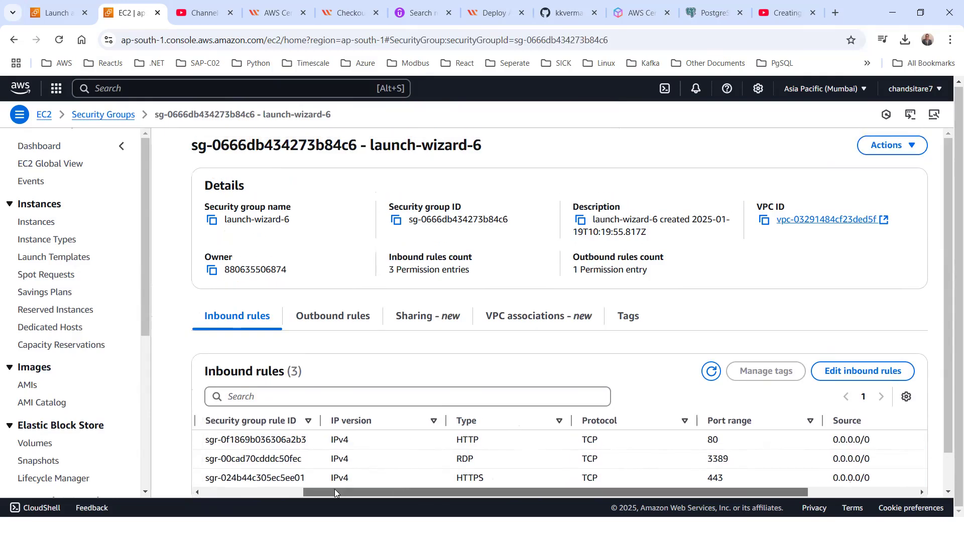
{"action": "left_click_drag", "start_coordinate": [426, 496], "coordinate": [318, 495]}
{"action": "scroll", "coordinate": [340, 193], "scroll_direction": "down", "scroll_amount": 1}
{"action": "scroll", "coordinate": [340, 193], "scroll_direction": "up", "scroll_amount": 1}
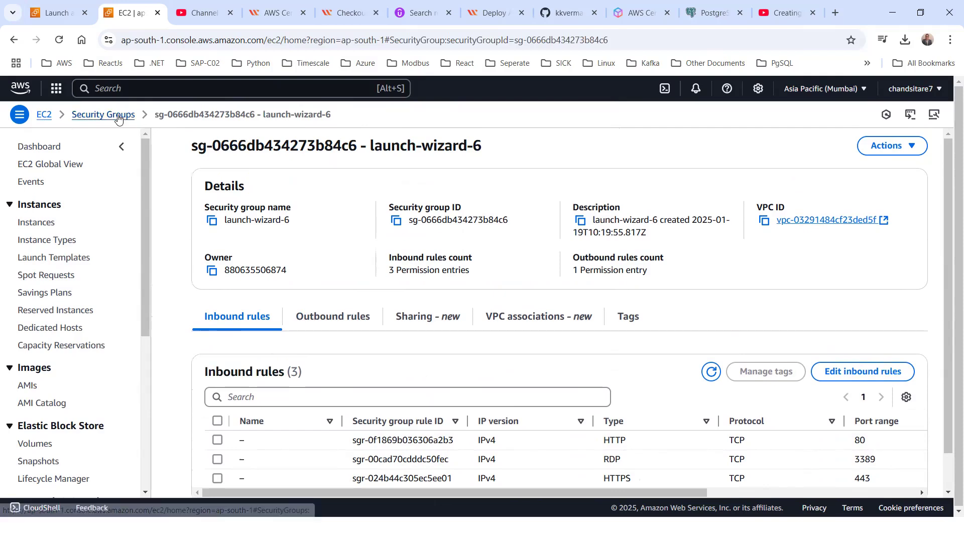
- Return to the running instances through the EC2 dashboard and open the RDP client connection options for MyDemoVirtualMachineForWindows
{"action": "left_click", "coordinate": [49, 121]}
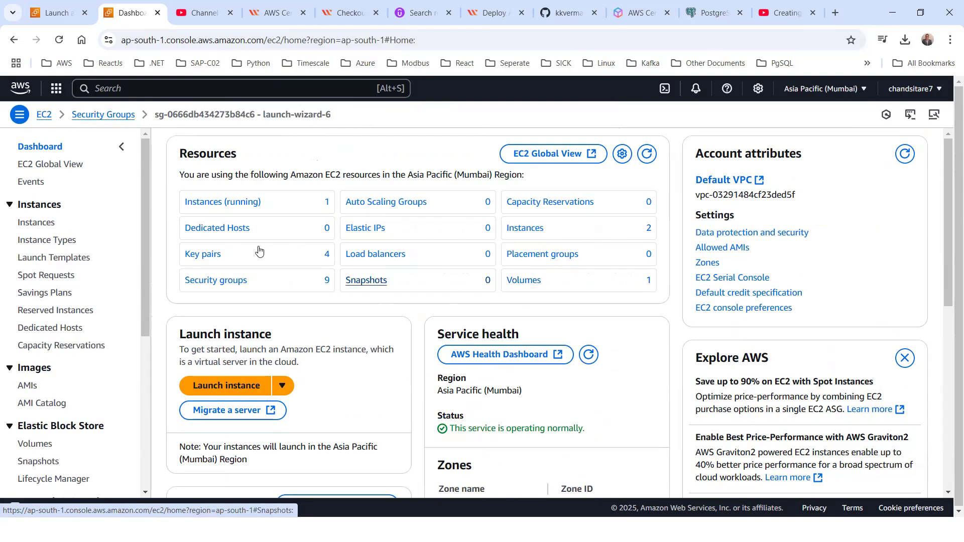
{"action": "left_click", "coordinate": [223, 203]}
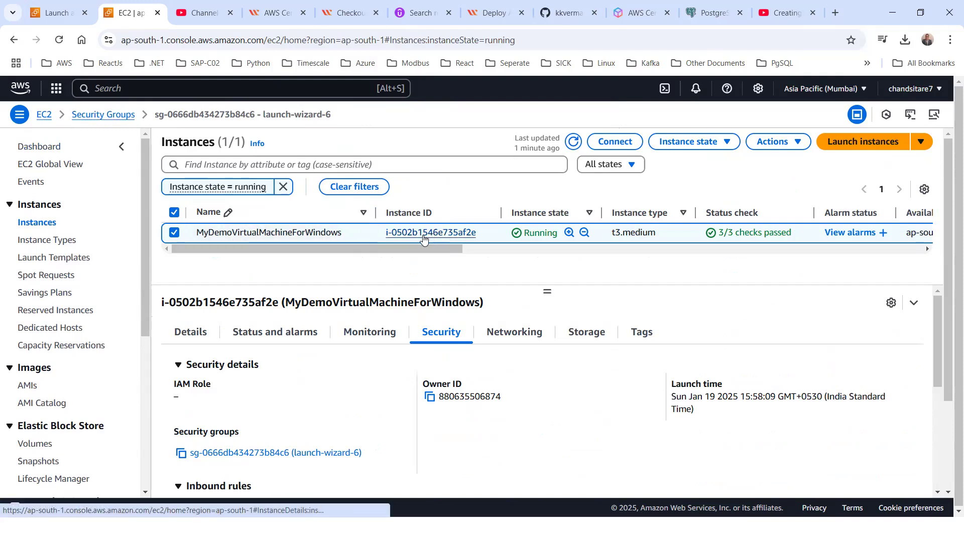
{"action": "left_click", "coordinate": [622, 143]}
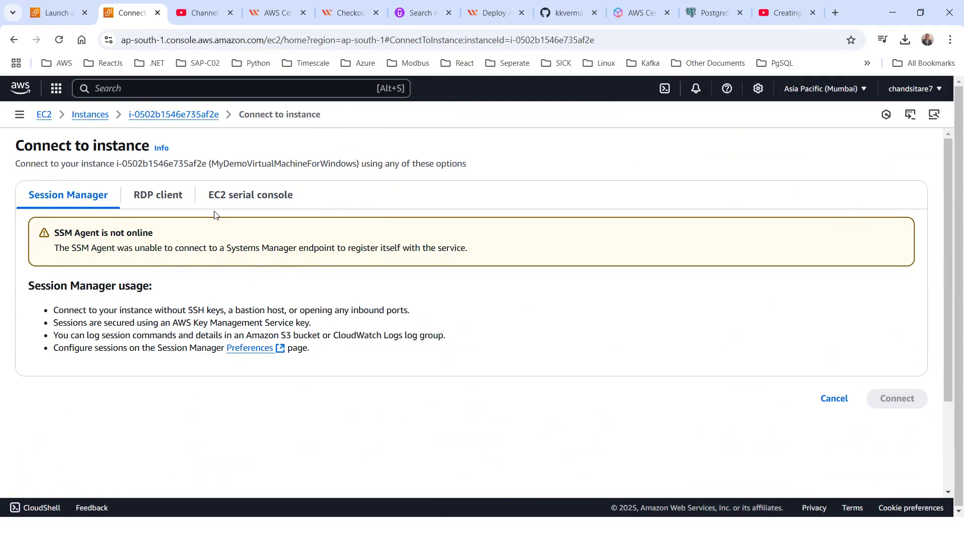
{"action": "left_click", "coordinate": [171, 204]}
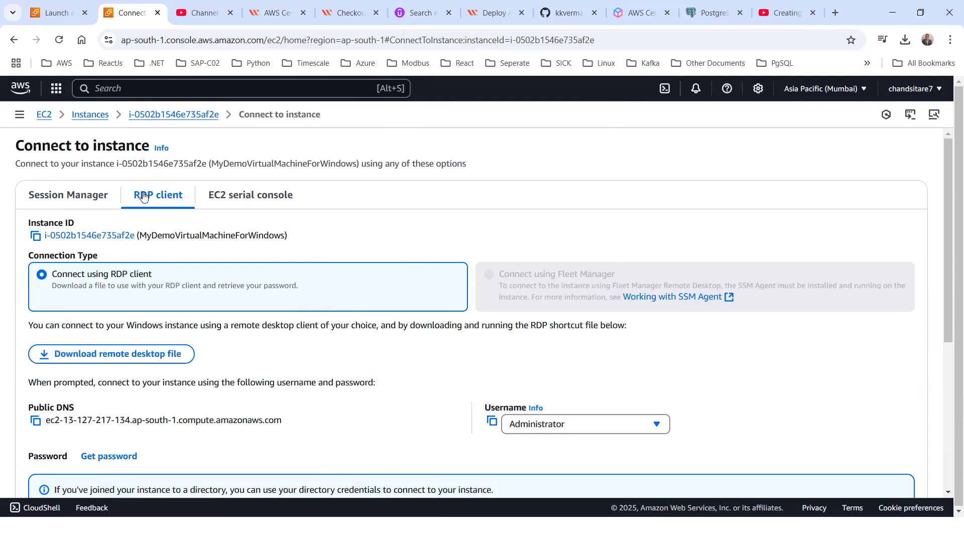
- Download the instance's remote desktop file, view it in the Downloads folder, and return to the connection page
{"action": "scroll", "coordinate": [145, 201], "scroll_direction": "down", "scroll_amount": 1}
{"action": "left_click", "coordinate": [107, 292]}
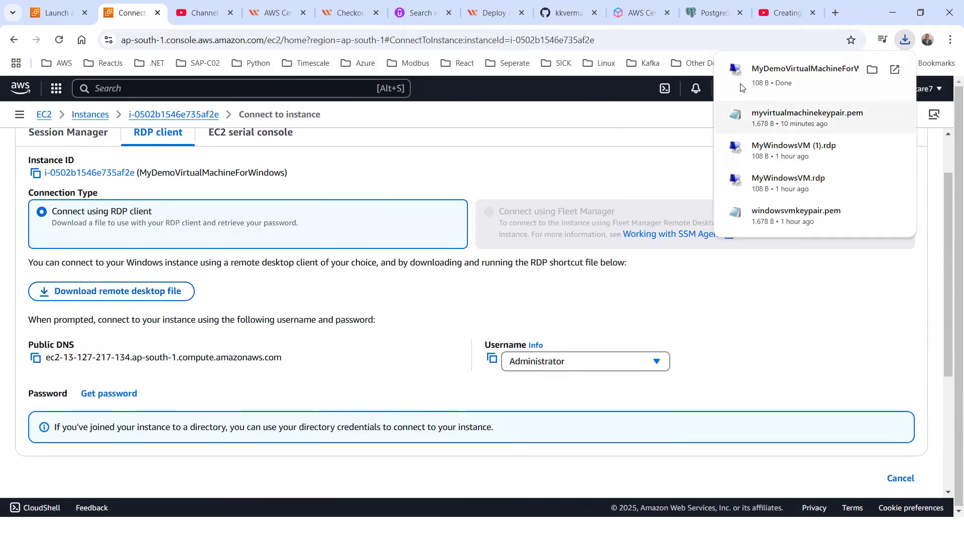
{"action": "left_click", "coordinate": [872, 71]}
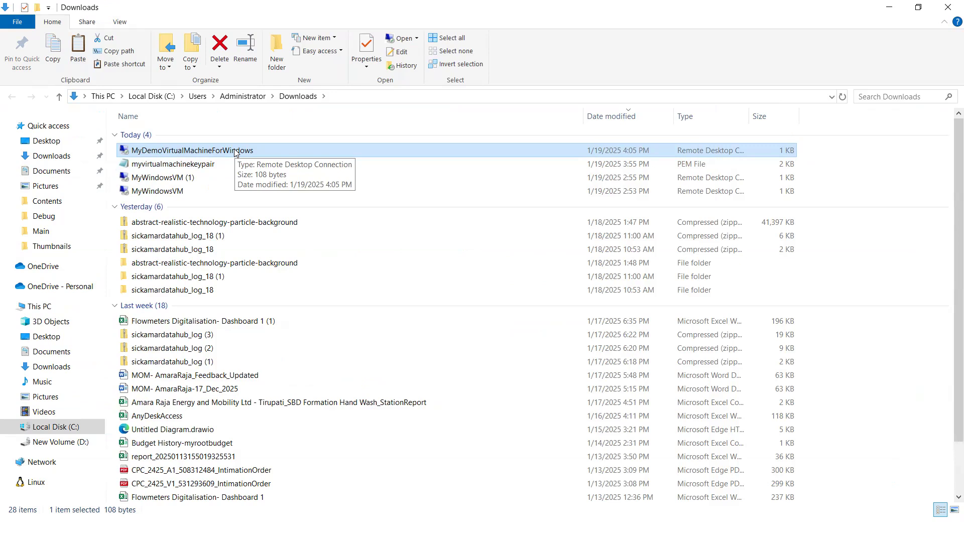
{"action": "left_click", "coordinate": [898, 12]}
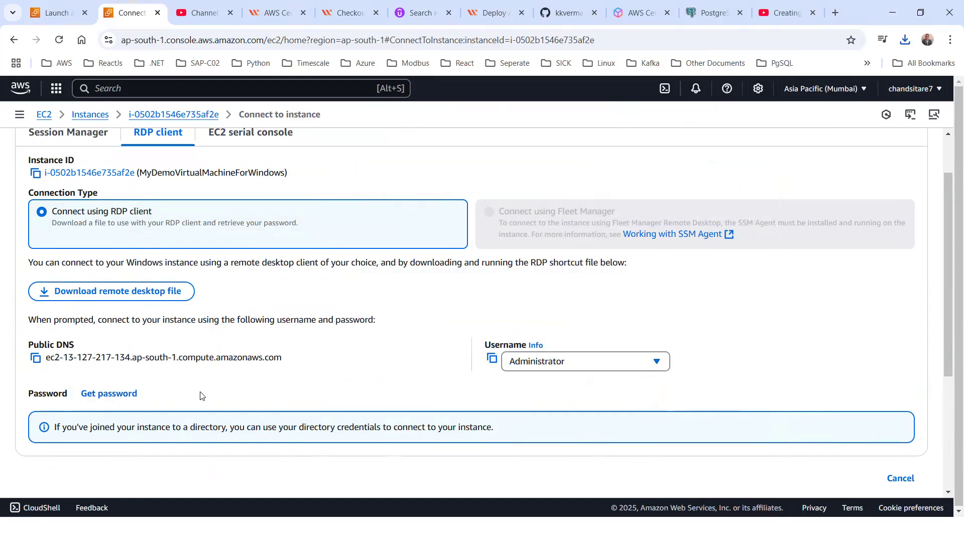
- Open the Windows password retrieval for the instance and upload the private key file myvirtualmachinekeypair from the windowsmachinekeypair folder on drive D
{"action": "left_click", "coordinate": [105, 396]}
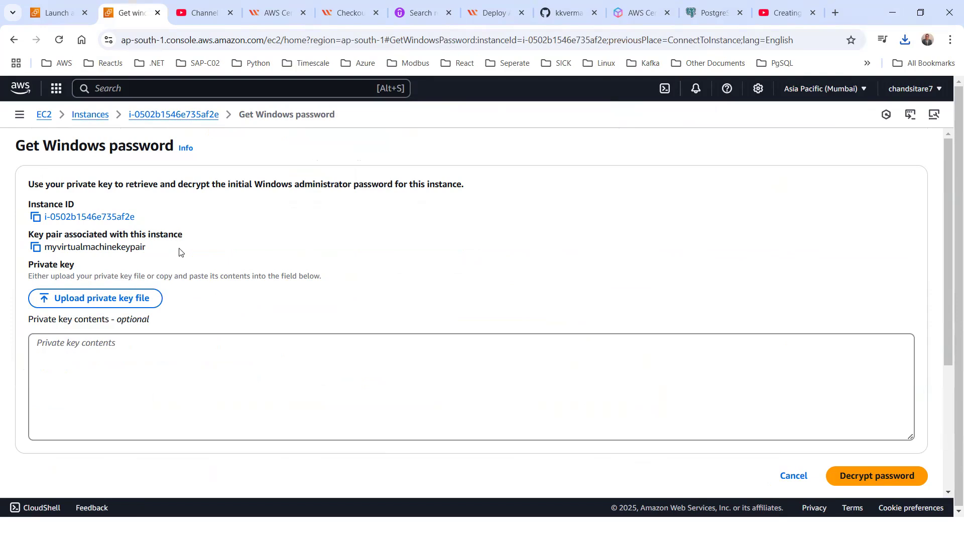
{"action": "left_click", "coordinate": [122, 301]}
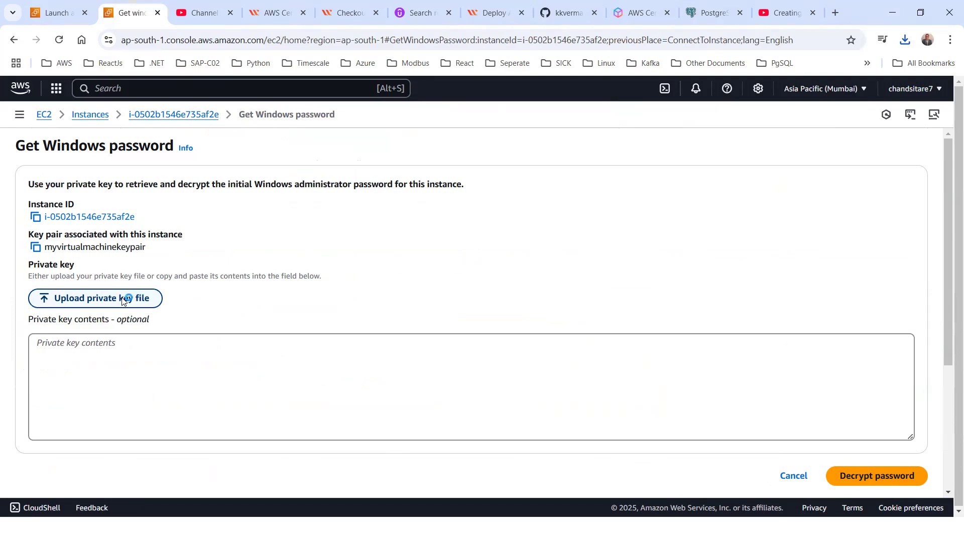
{"action": "left_click", "coordinate": [82, 231]}
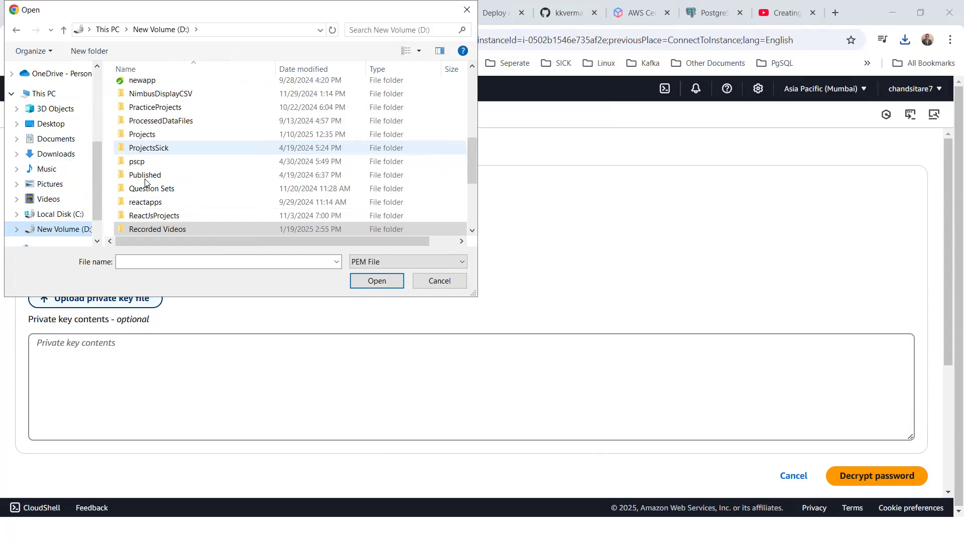
{"action": "scroll", "coordinate": [153, 203], "scroll_direction": "down", "scroll_amount": 2}
{"action": "scroll", "coordinate": [153, 205], "scroll_direction": "down", "scroll_amount": 1}
{"action": "scroll", "coordinate": [152, 206], "scroll_direction": "up", "scroll_amount": 1}
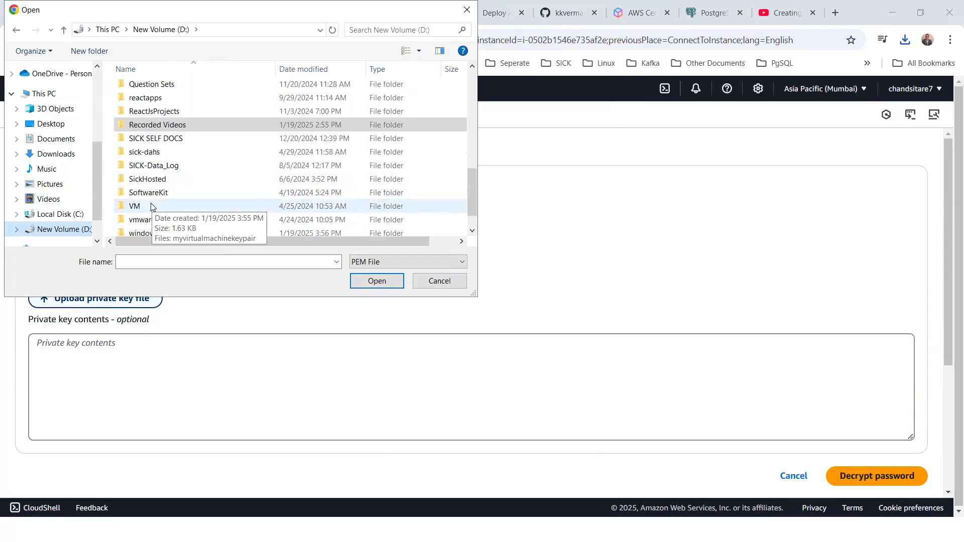
{"action": "scroll", "coordinate": [152, 206], "scroll_direction": "up", "scroll_amount": 4}
{"action": "scroll", "coordinate": [154, 206], "scroll_direction": "down", "scroll_amount": 2}
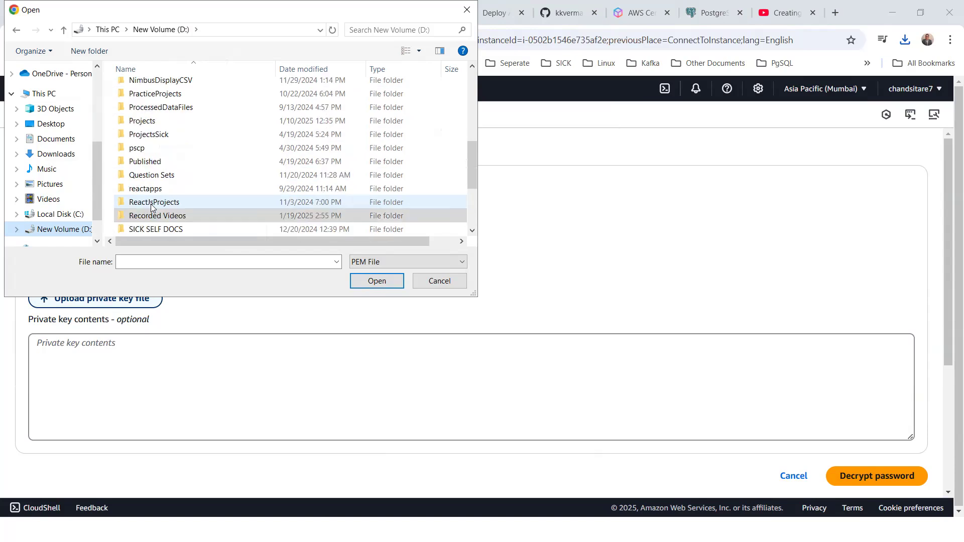
{"action": "scroll", "coordinate": [155, 201], "scroll_direction": "up", "scroll_amount": 3}
{"action": "scroll", "coordinate": [157, 191], "scroll_direction": "down", "scroll_amount": 2}
{"action": "left_click", "coordinate": [182, 174]}
{"action": "scroll", "coordinate": [192, 201], "scroll_direction": "down", "scroll_amount": 1}
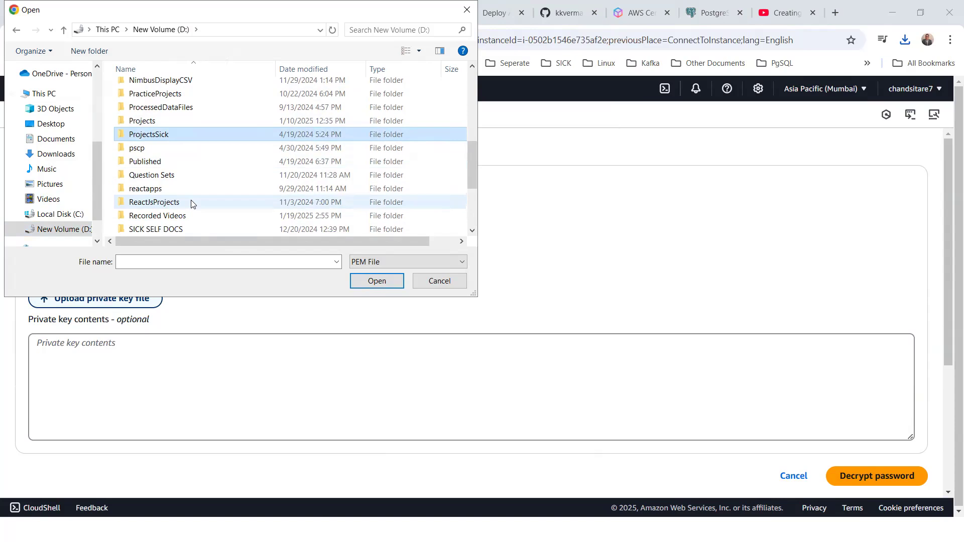
{"action": "scroll", "coordinate": [191, 205], "scroll_direction": "down", "scroll_amount": 3}
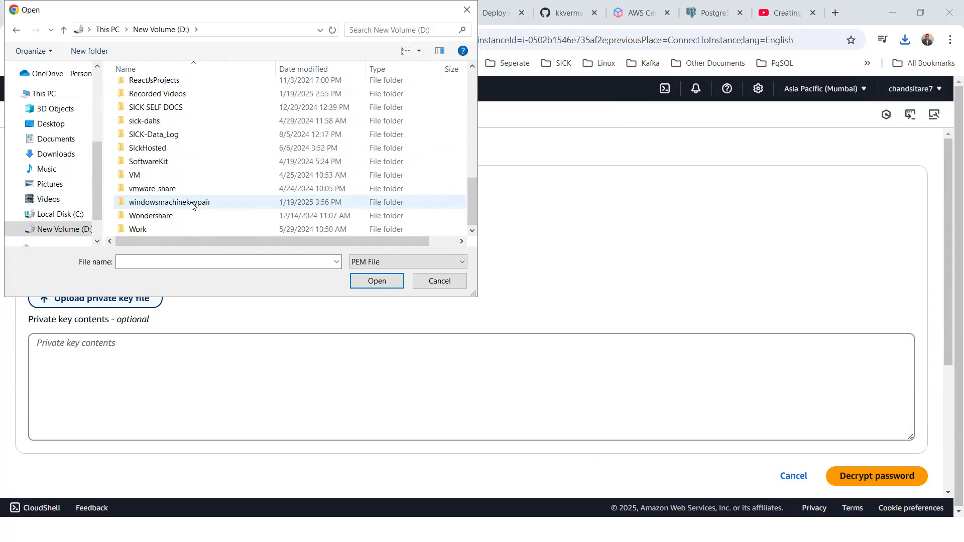
{"action": "double_click", "coordinate": [168, 206]}
{"action": "left_click", "coordinate": [170, 92]}
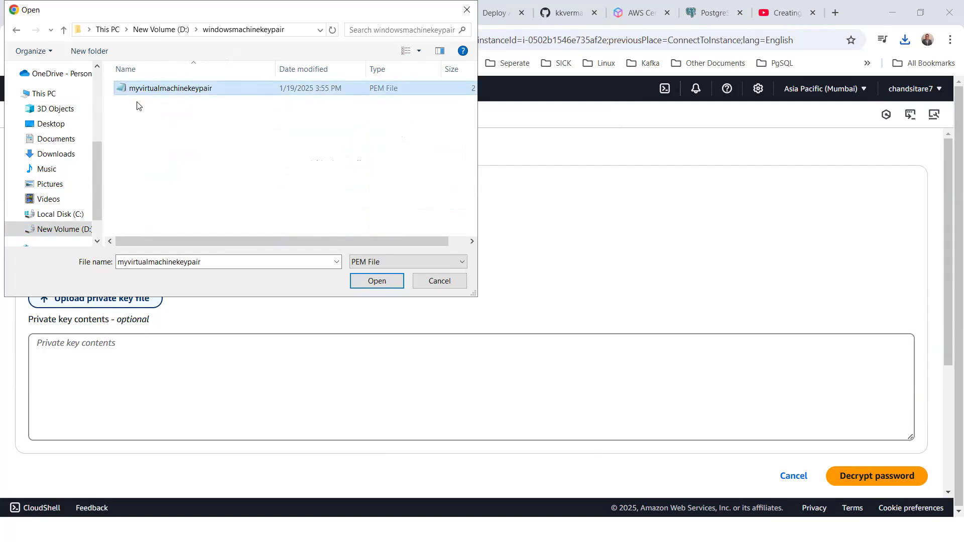
{"action": "left_click", "coordinate": [377, 287]}
- Decrypt the instance's Windows administrator password with the uploaded key and copy the password
{"action": "scroll", "coordinate": [721, 398], "scroll_direction": "down", "scroll_amount": 3}
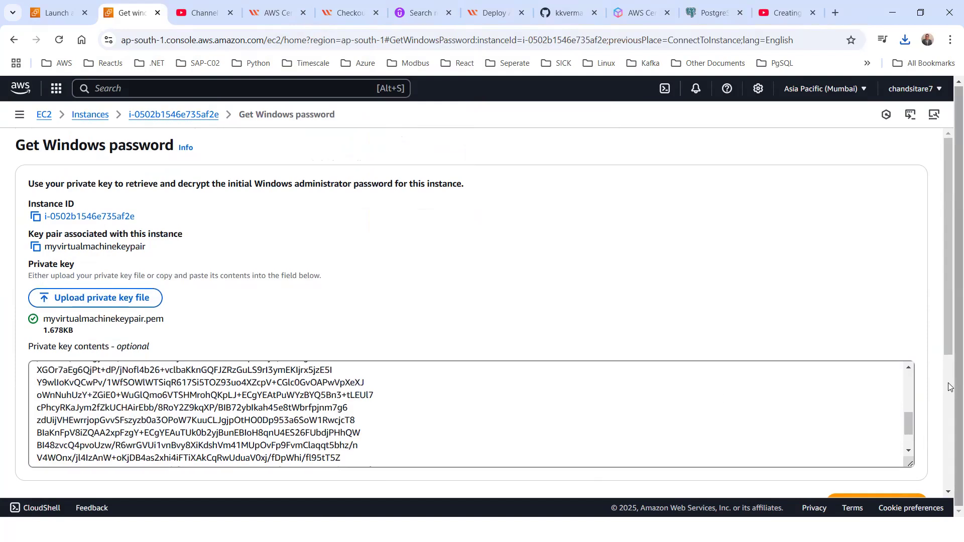
{"action": "scroll", "coordinate": [947, 328], "scroll_direction": "down", "scroll_amount": 3}
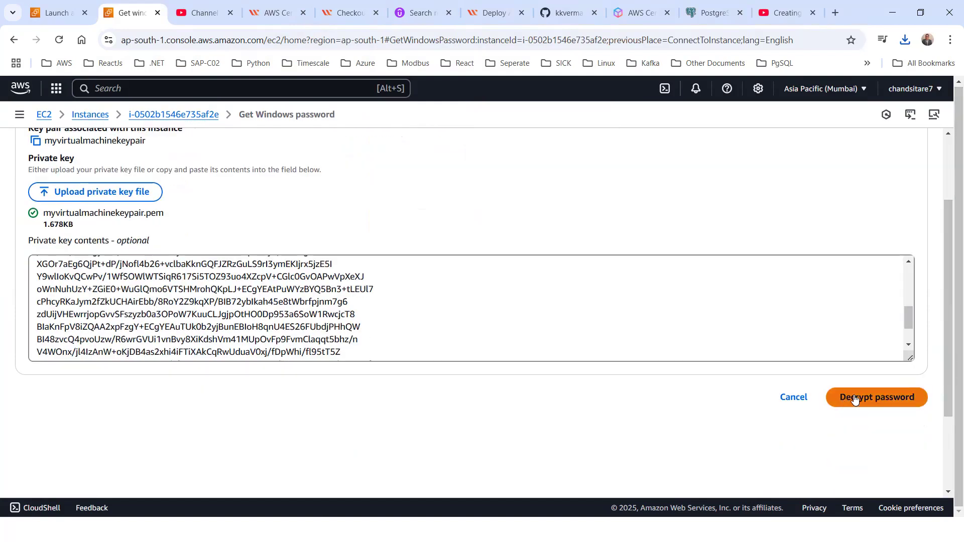
{"action": "left_click", "coordinate": [853, 402]}
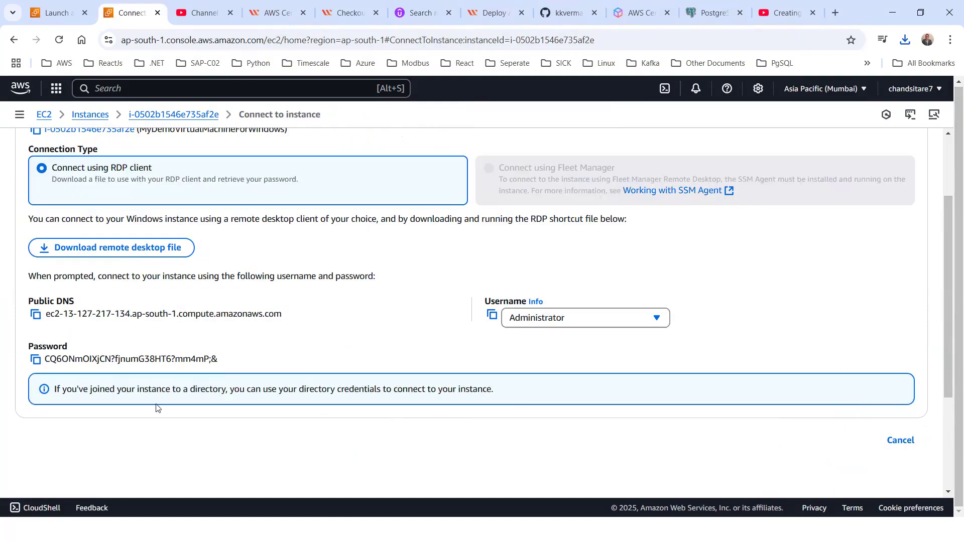
{"action": "left_click", "coordinate": [35, 360]}
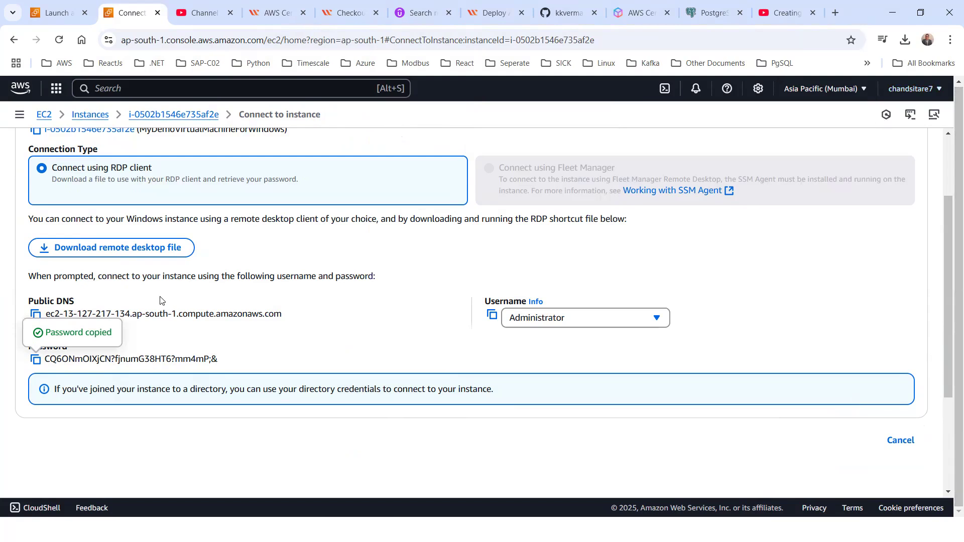
- Switch to the Downloads folder, open the MyDemoVirtualMachineForWindows remote desktop file and agree to connect despite the unknown publisher
{"action": "left_click", "coordinate": [890, 11]}
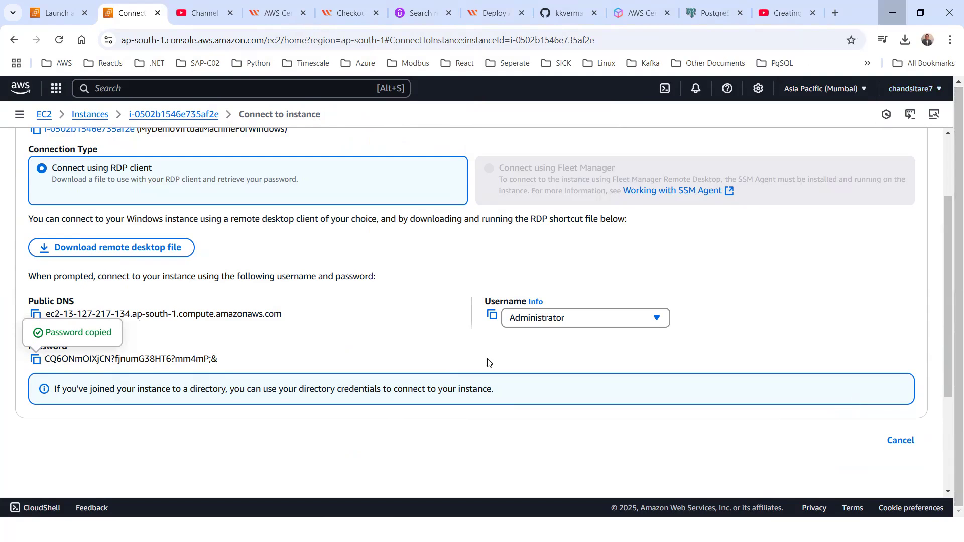
{"action": "key", "text": "Escape"}
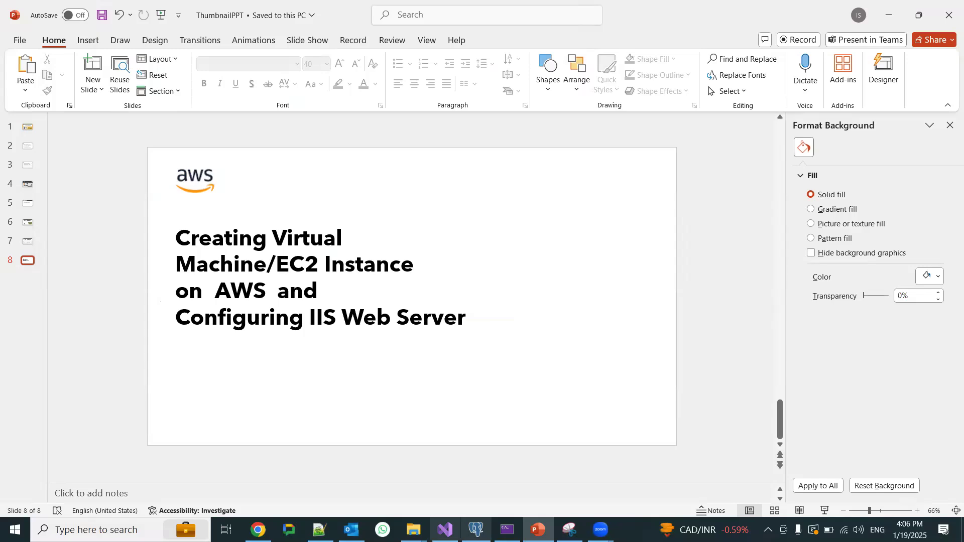
{"action": "left_click", "coordinate": [414, 530]}
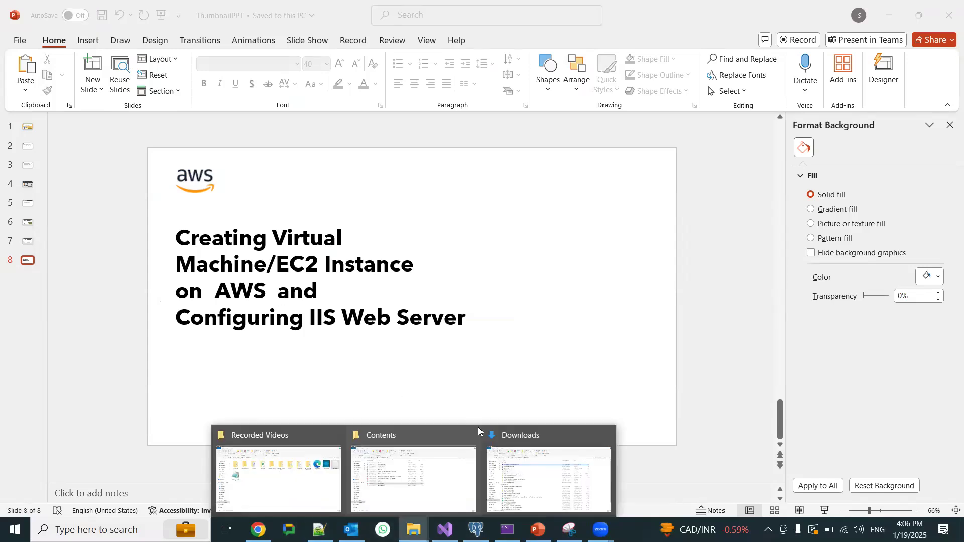
{"action": "left_click", "coordinate": [555, 458]}
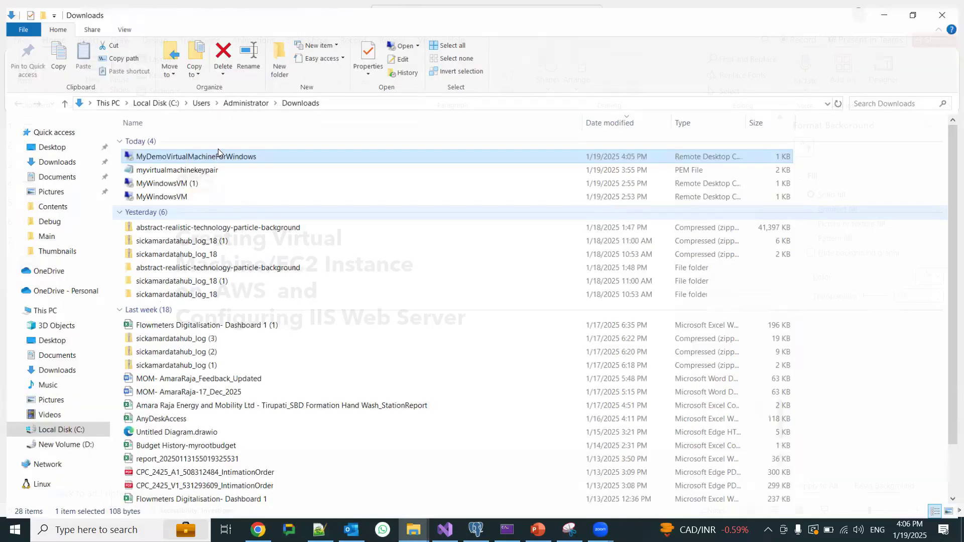
{"action": "double_click", "coordinate": [233, 154]}
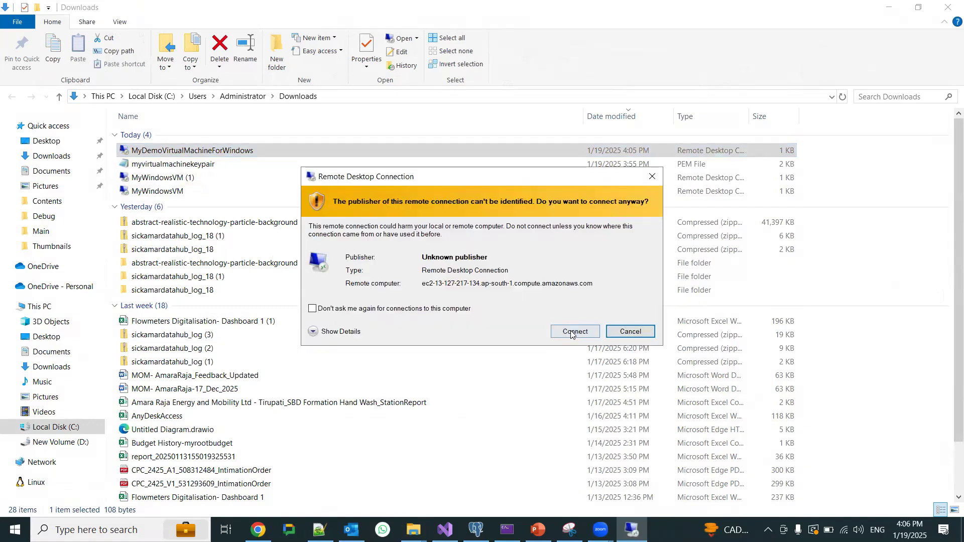
{"action": "left_click", "coordinate": [570, 333]}
- Paste the Administrator account password, have the credentials remembered, and connect despite the certificate errors
{"action": "key", "text": "ctrl+v"}
{"action": "left_click", "coordinate": [373, 314]}
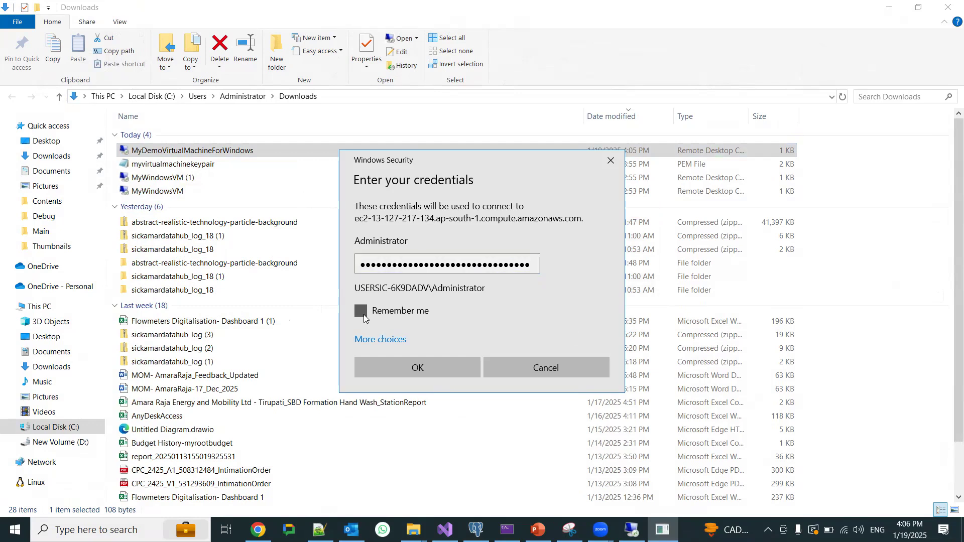
{"action": "left_click", "coordinate": [418, 371]}
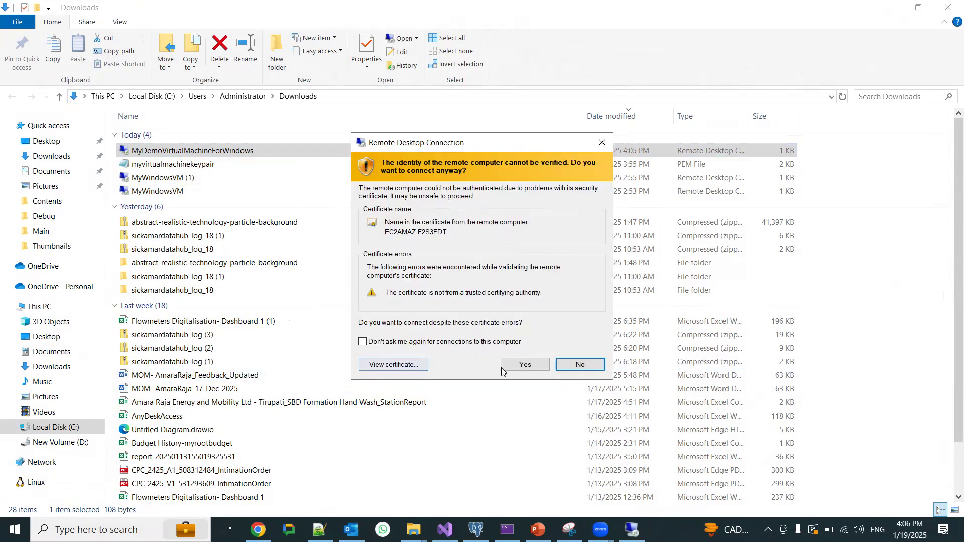
{"action": "left_click", "coordinate": [523, 367]}
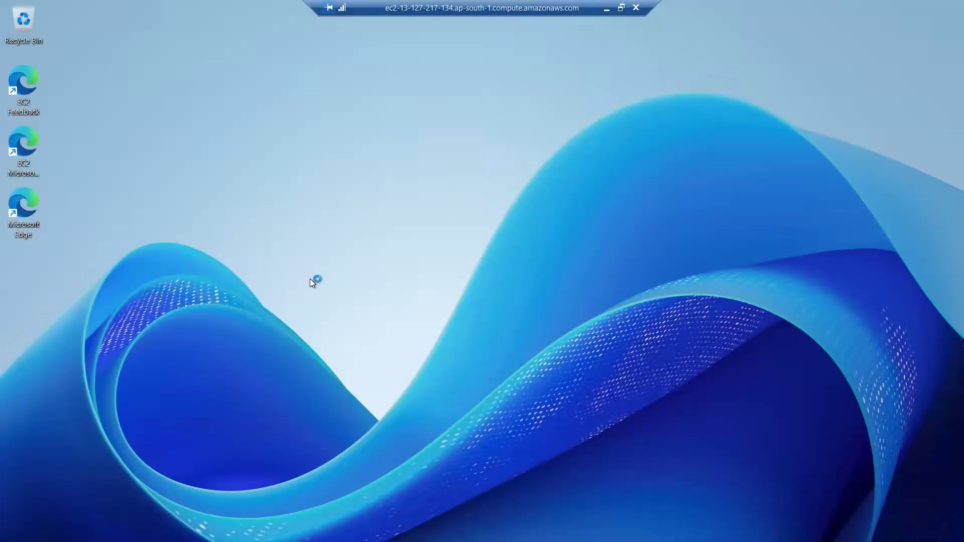
- Take the remote desktop session out of full screen and enlarge its window to fill the local desktop above the taskbar
{"action": "left_click", "coordinate": [621, 8]}
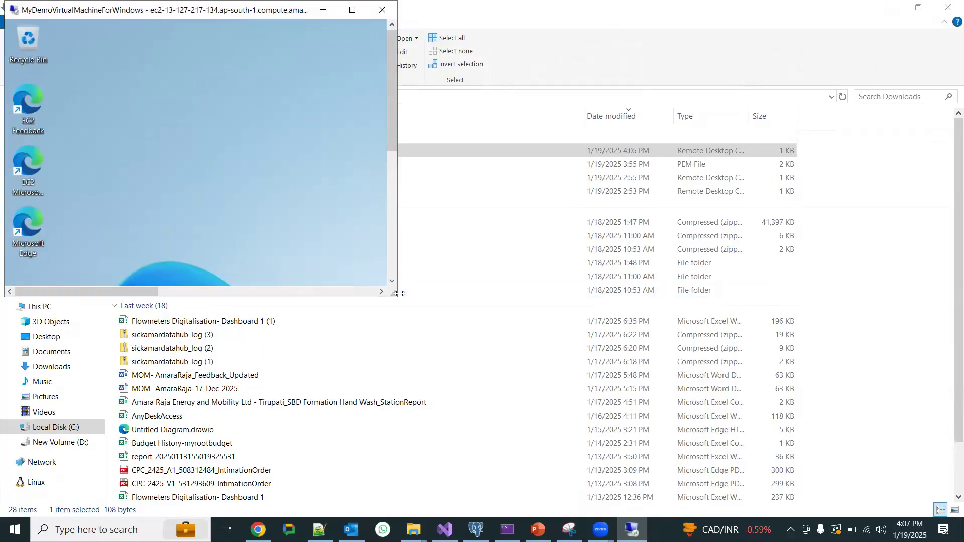
{"action": "left_click_drag", "start_coordinate": [399, 295], "coordinate": [891, 323]}
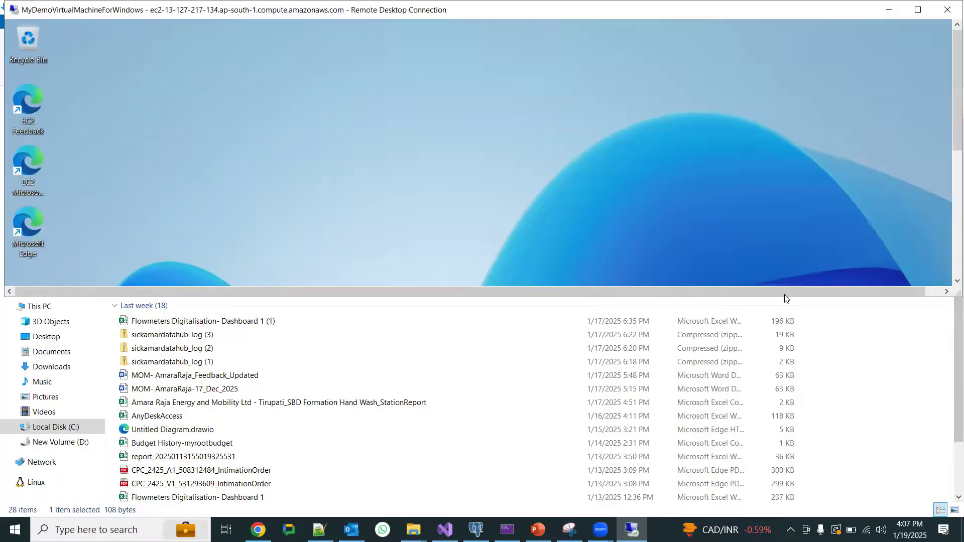
{"action": "left_click_drag", "start_coordinate": [781, 300], "coordinate": [823, 520]}
{"action": "left_click_drag", "start_coordinate": [948, 397], "coordinate": [888, 289]}
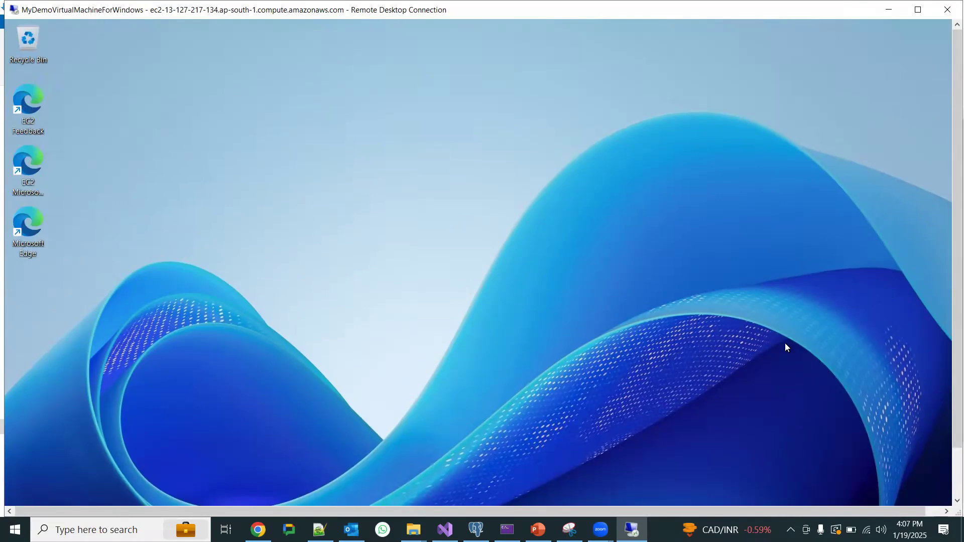
- Open File Explorer on the virtual machine, examine the drives under This PC, and close that window
{"action": "left_click_drag", "start_coordinate": [950, 428], "coordinate": [950, 485]}
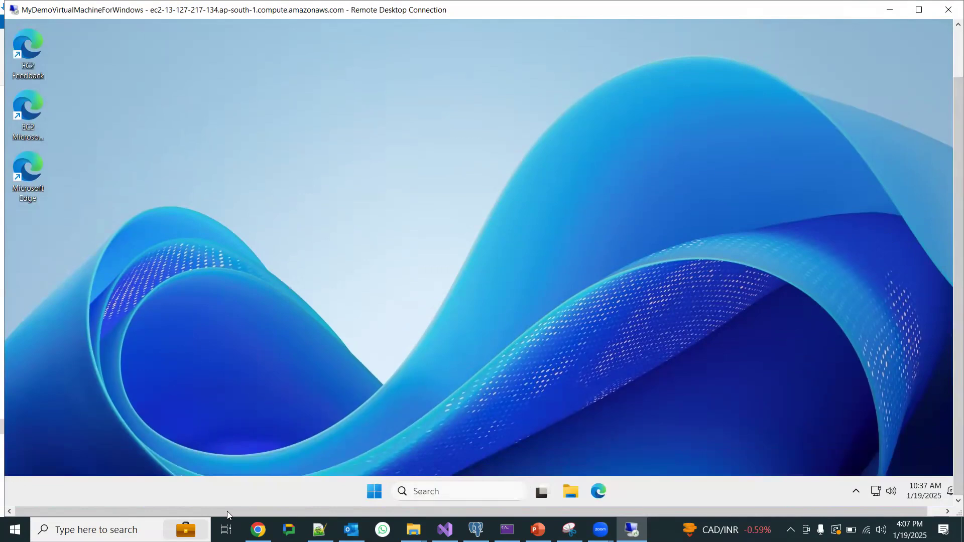
{"action": "left_click", "coordinate": [414, 492]}
{"action": "left_click", "coordinate": [570, 498]}
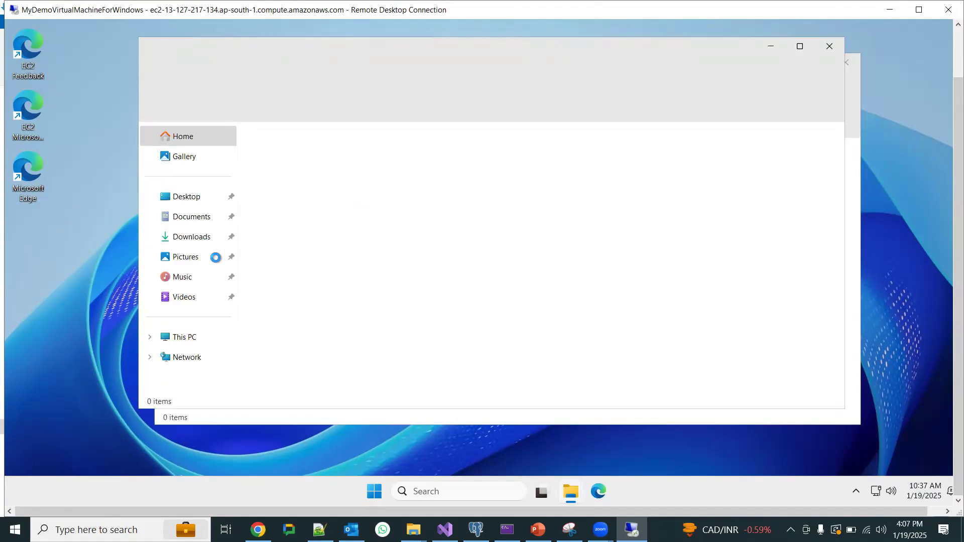
{"action": "left_click", "coordinate": [193, 345]}
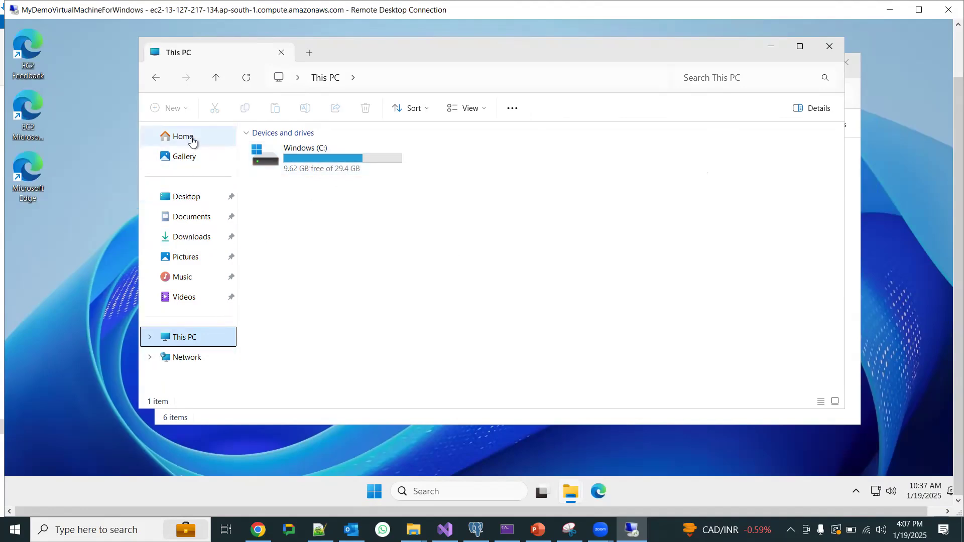
{"action": "left_click_drag", "start_coordinate": [350, 54], "coordinate": [287, 136]}
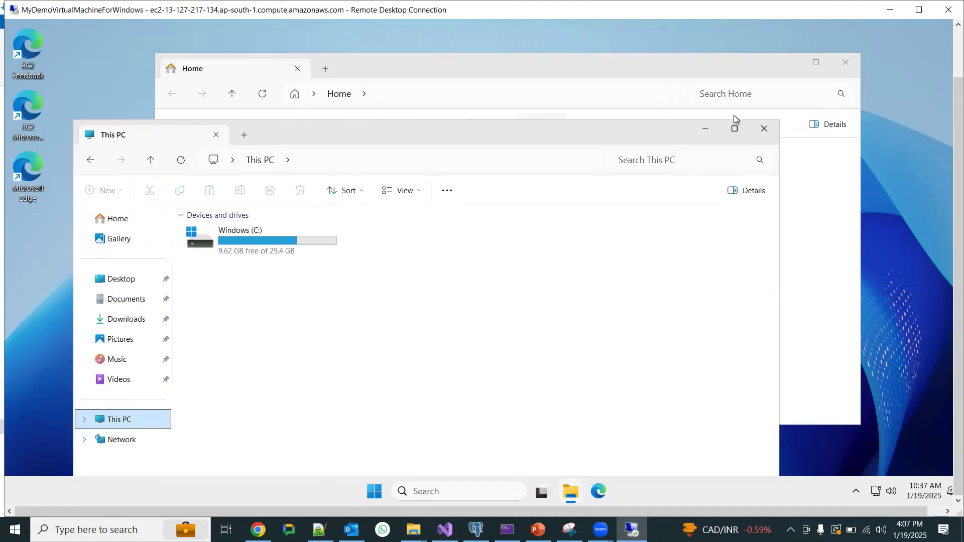
{"action": "left_click", "coordinate": [764, 127]}
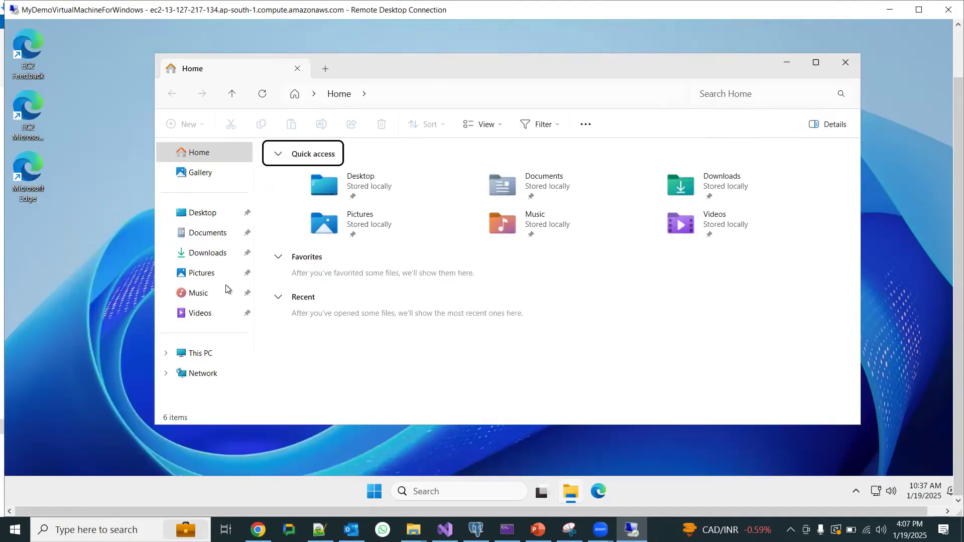
- Open the properties of This PC on the virtual machine and highlight the Windows edition in the specifications
{"action": "right_click", "coordinate": [207, 357]}
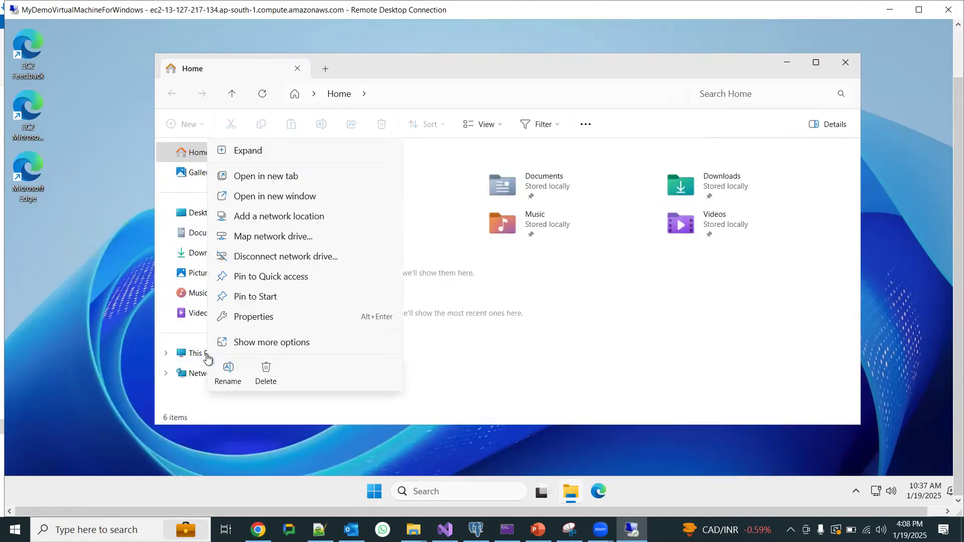
{"action": "left_click", "coordinate": [272, 342]}
{"action": "left_click", "coordinate": [267, 347]}
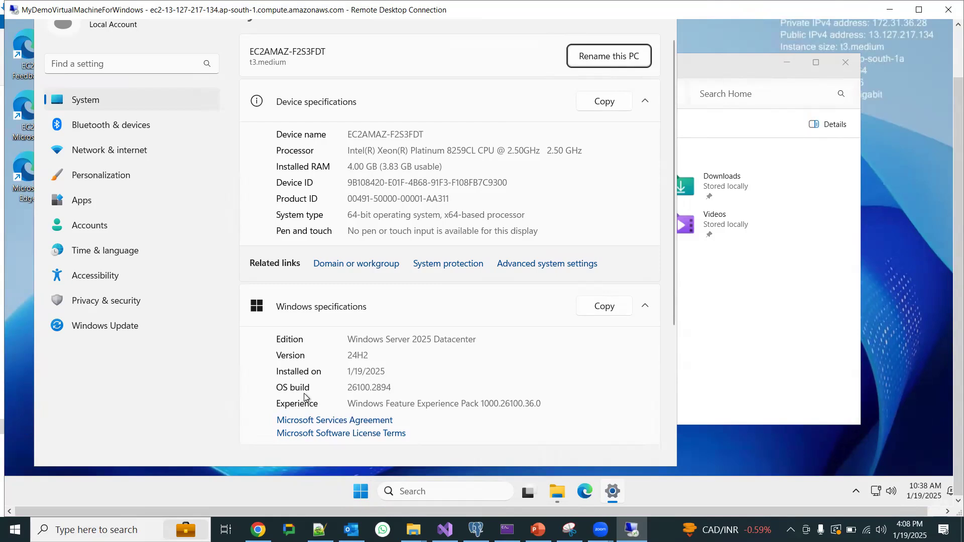
{"action": "left_click_drag", "start_coordinate": [348, 340], "coordinate": [487, 339]}
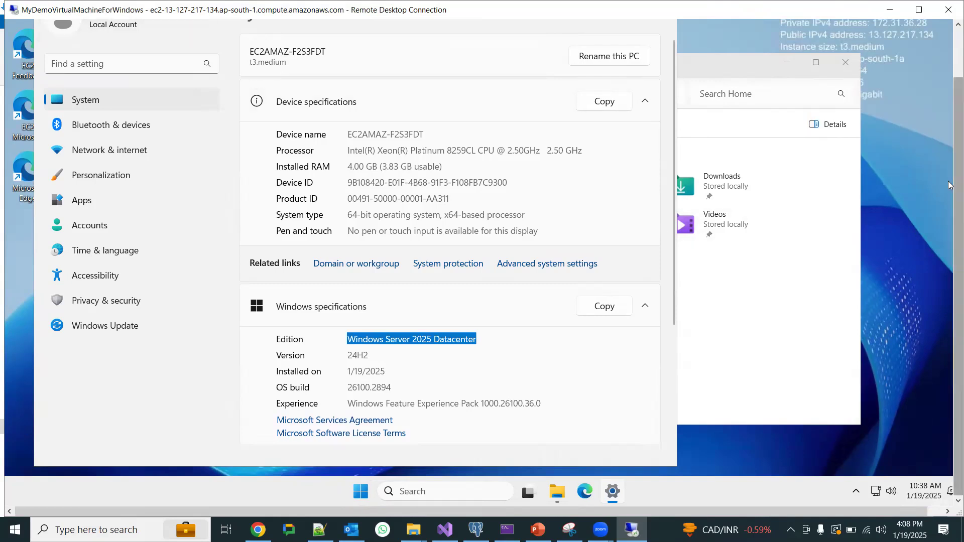
- Close the Settings and File Explorer windows on the virtual machine and bring its taskbar into view
{"action": "scroll", "coordinate": [950, 186], "scroll_direction": "up", "scroll_amount": 3}
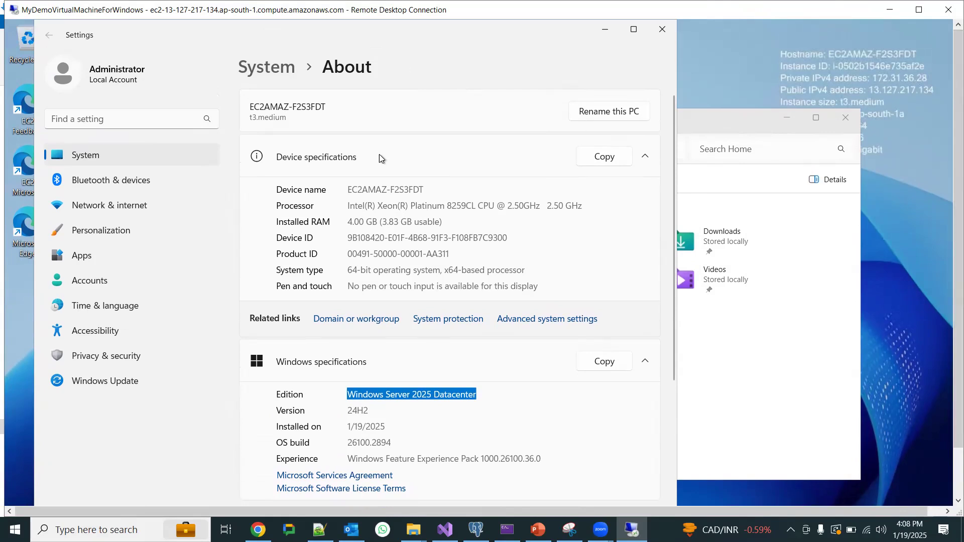
{"action": "left_click_drag", "start_coordinate": [388, 38], "coordinate": [384, 154]}
{"action": "left_click", "coordinate": [656, 144]}
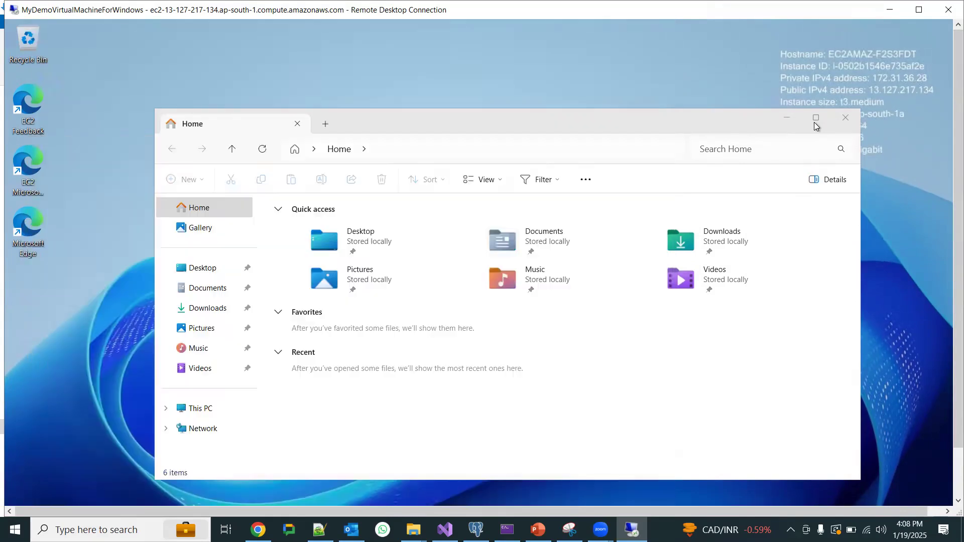
{"action": "left_click", "coordinate": [843, 121]}
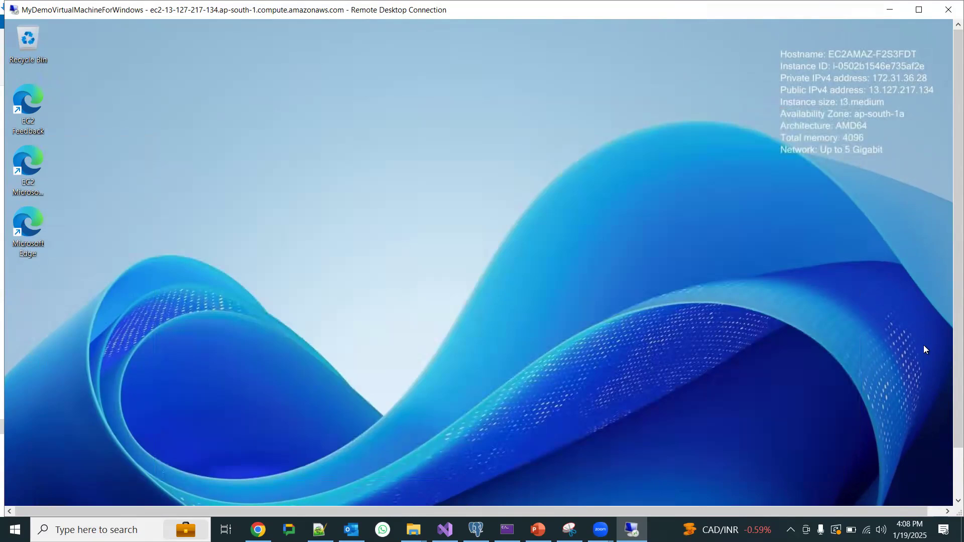
{"action": "left_click_drag", "start_coordinate": [961, 412], "coordinate": [949, 466]}
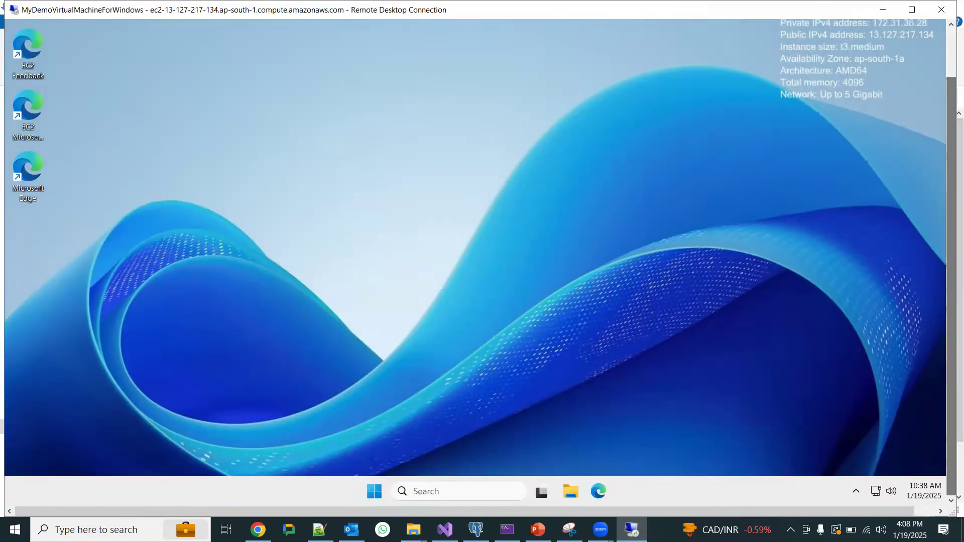
- Search the virtual machine for "IIS" and examine the results
{"action": "left_click", "coordinate": [438, 493]}
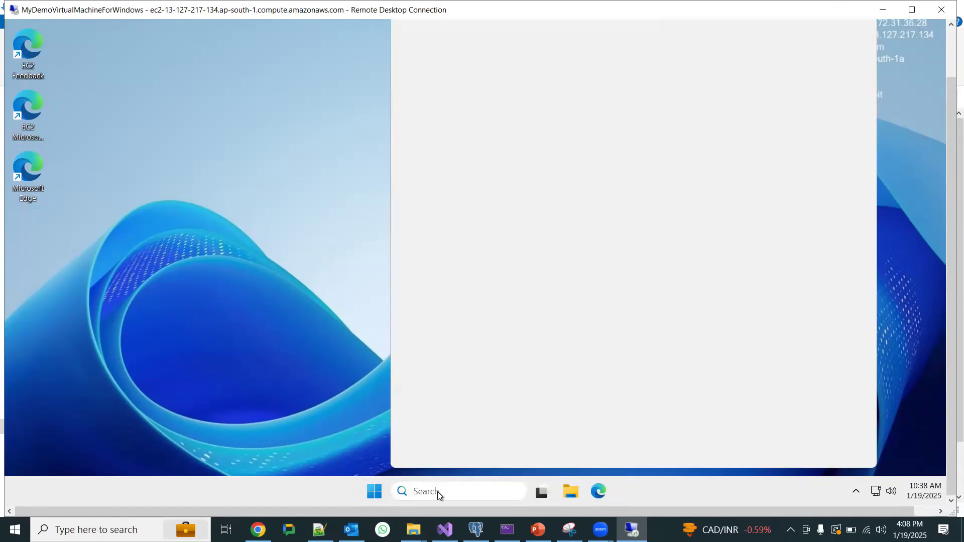
{"action": "type", "text": "IIS"}
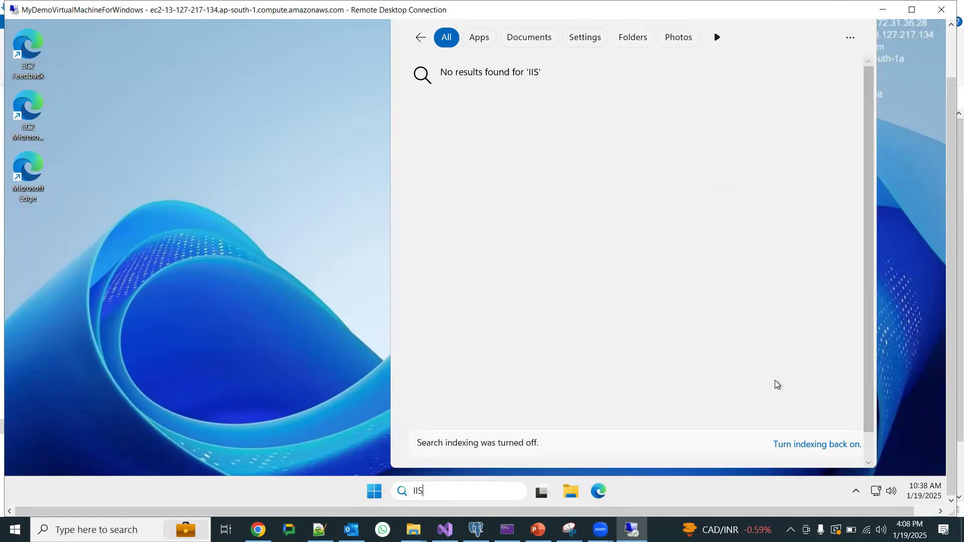
{"action": "double_click", "coordinate": [426, 491]}
{"action": "left_click", "coordinate": [868, 231]}
{"action": "left_click_drag", "start_coordinate": [951, 168], "coordinate": [943, 101]}
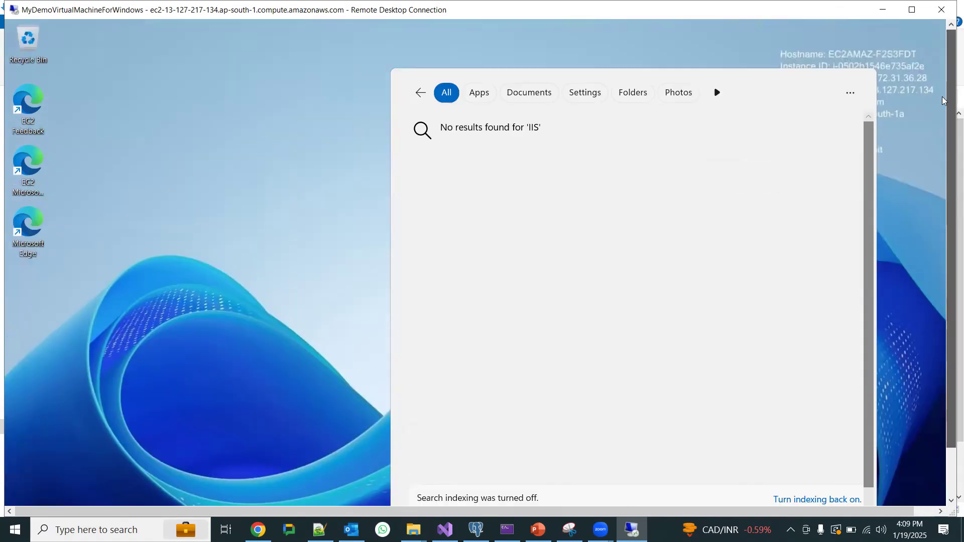
{"action": "left_click_drag", "start_coordinate": [951, 201], "coordinate": [950, 256]}
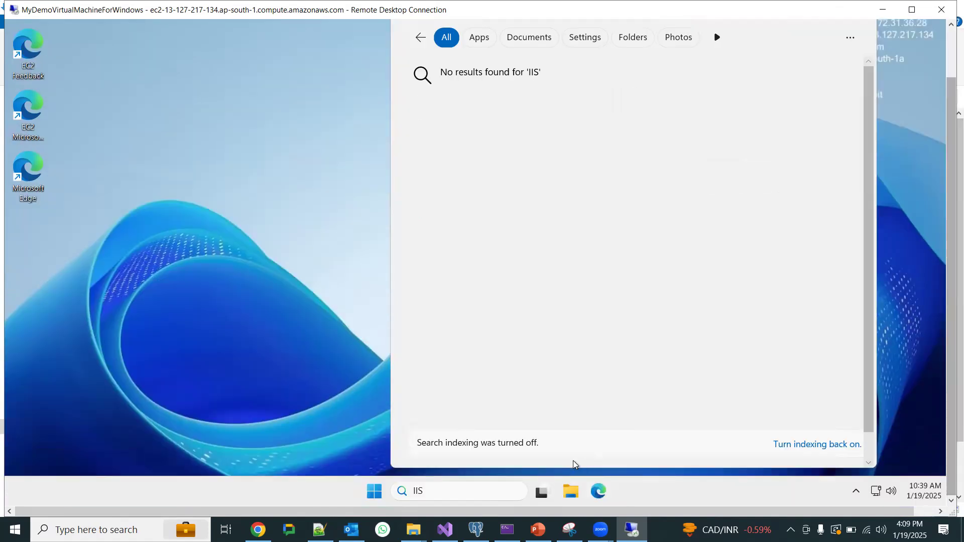
- Search the virtual machine for "windows feature", open Turn Windows features on or off, and dismiss the Windows Admin Center and Azure Arc message
{"action": "left_click", "coordinate": [428, 486]}
{"action": "type", "text": "wi"}
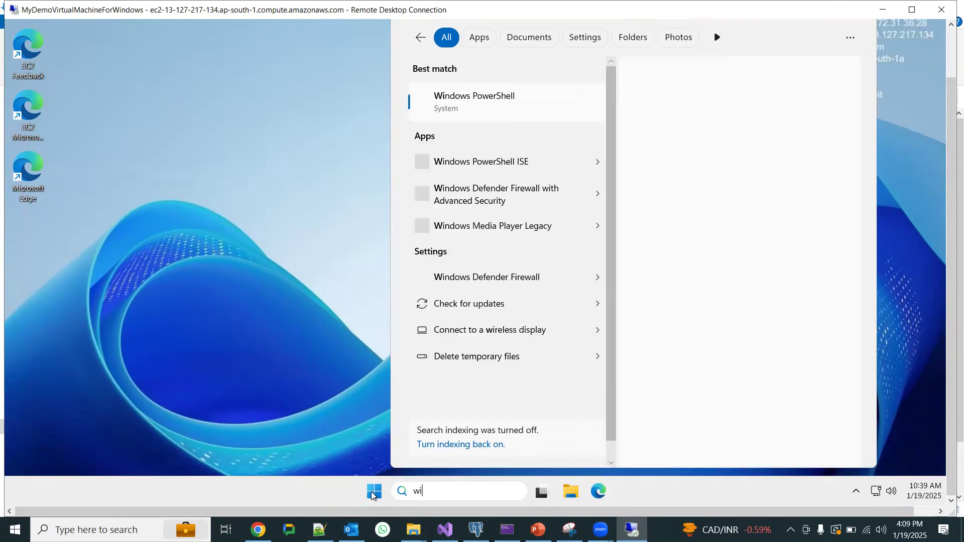
{"action": "type", "text": "ndows "}
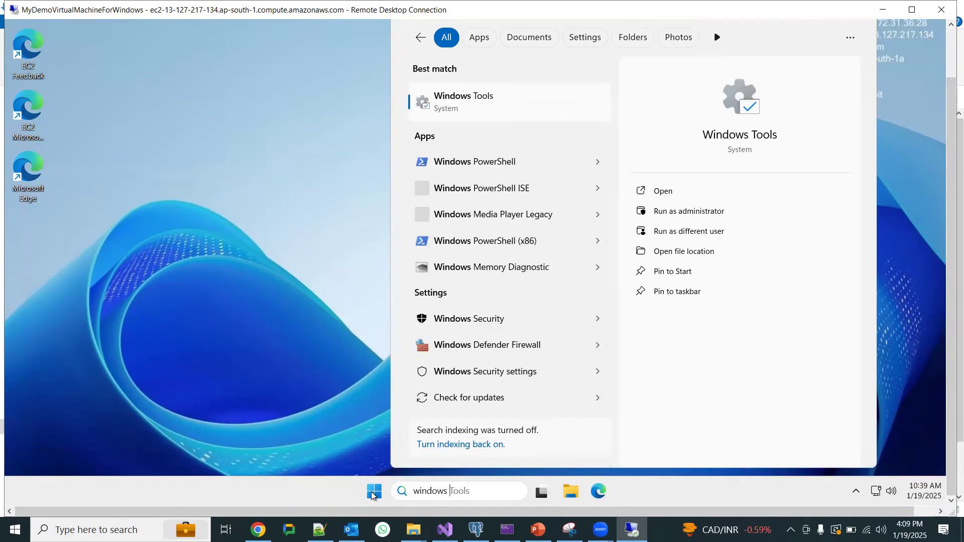
{"action": "type", "text": "feat"}
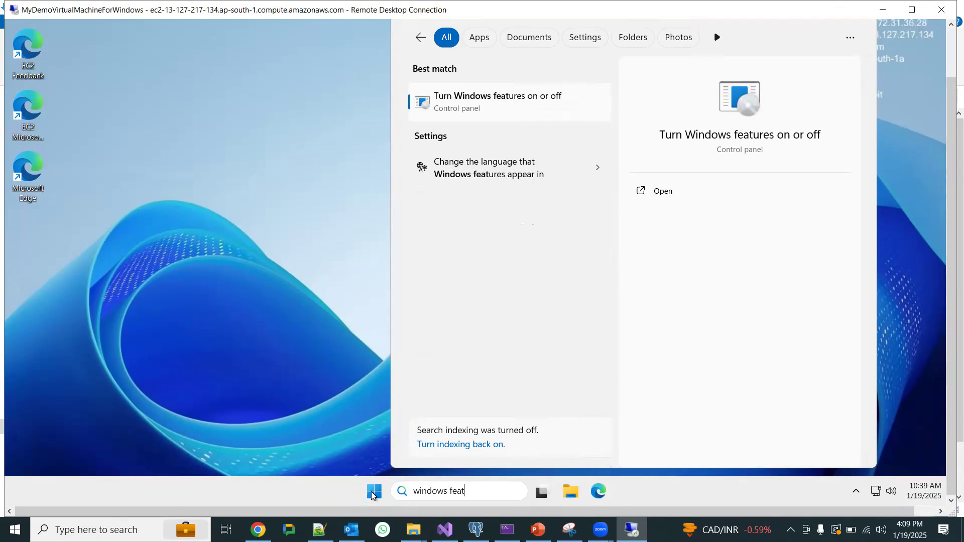
{"action": "type", "text": "ure on"}
{"action": "key", "text": "BackSpace"}
{"action": "key", "text": "BackSpace"}
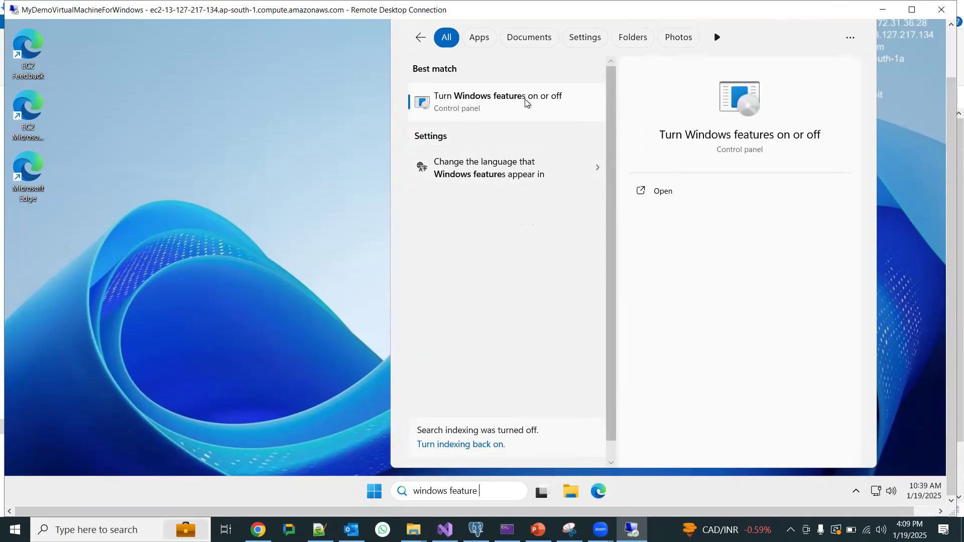
{"action": "left_click", "coordinate": [502, 101]}
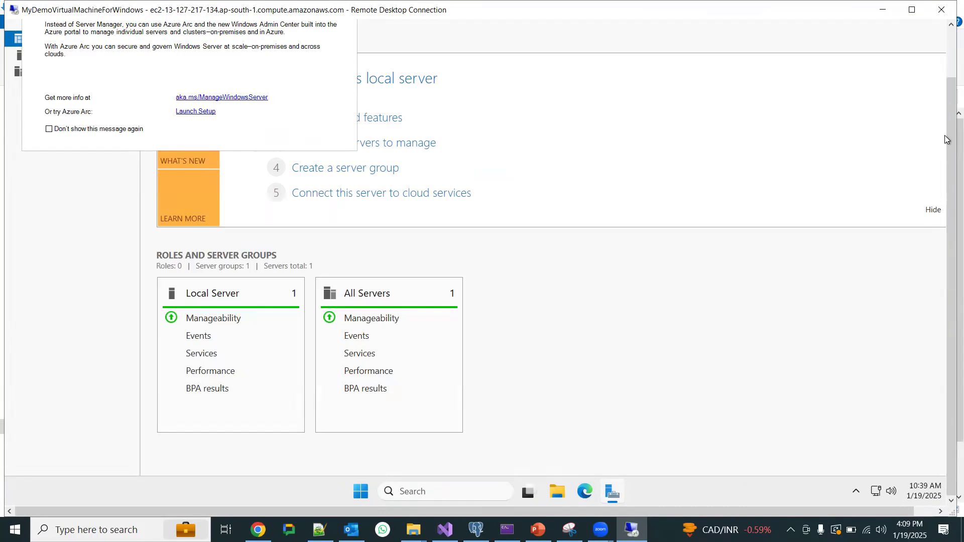
{"action": "left_click_drag", "start_coordinate": [951, 135], "coordinate": [951, 82]}
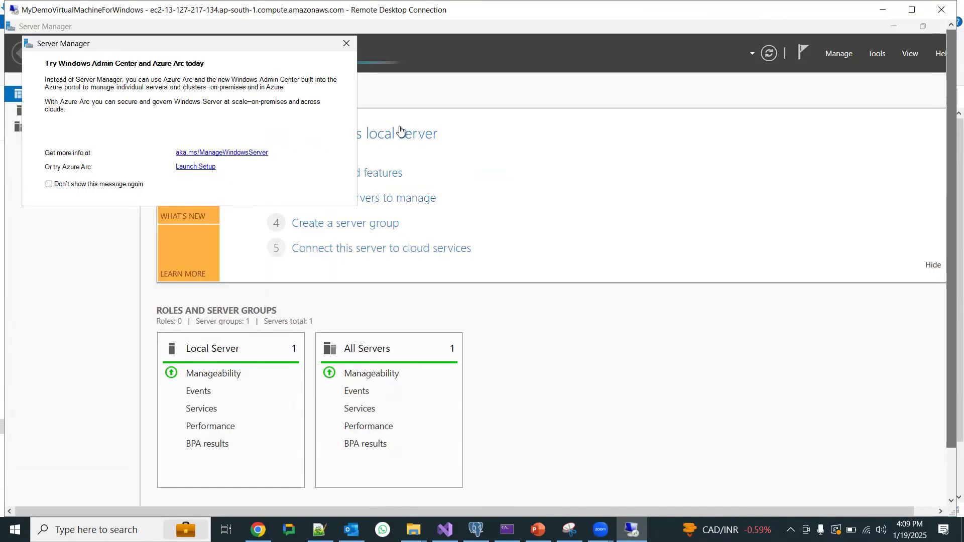
{"action": "left_click", "coordinate": [346, 44]}
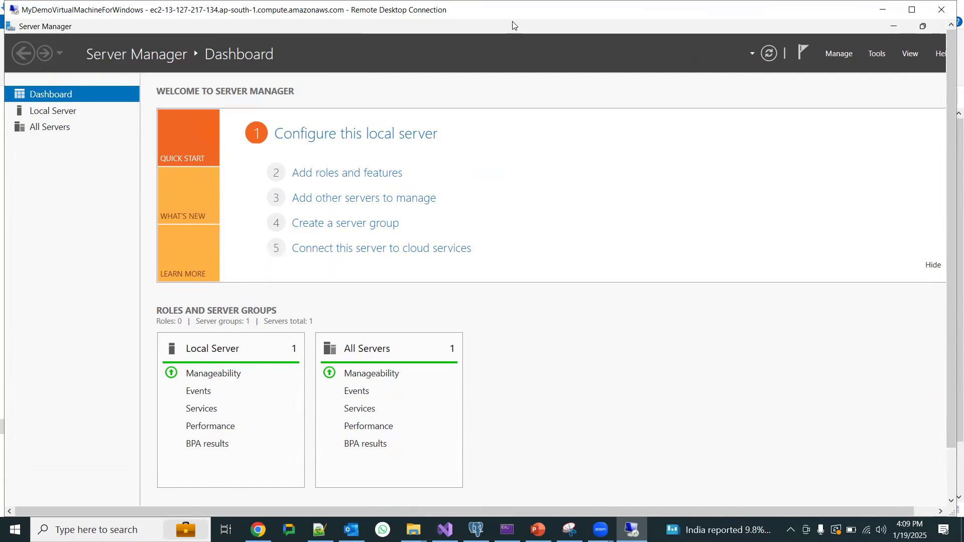
- Try to start the Add Roles and Features wizard in Server Manager, dismissing the inventory data collection notice
{"action": "left_click", "coordinate": [828, 54]}
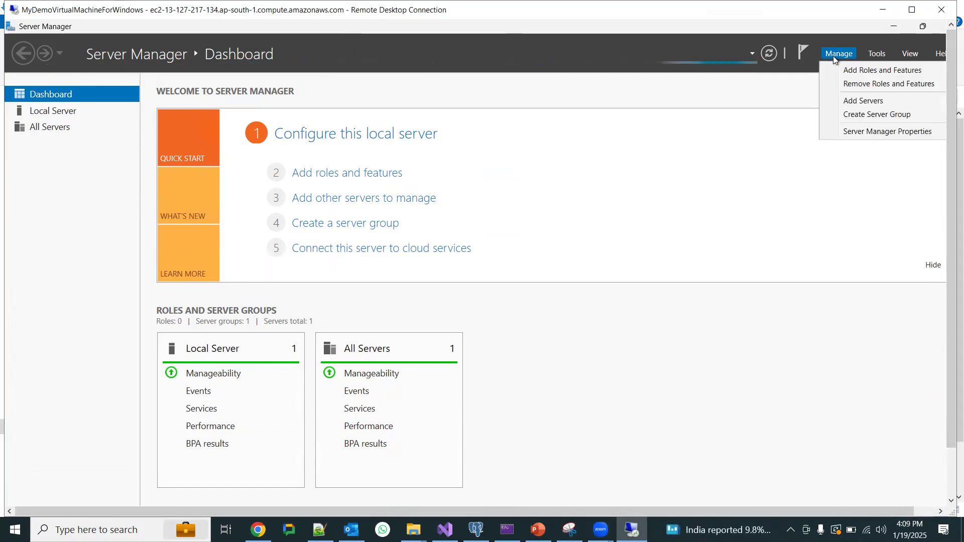
{"action": "left_click", "coordinate": [858, 71]}
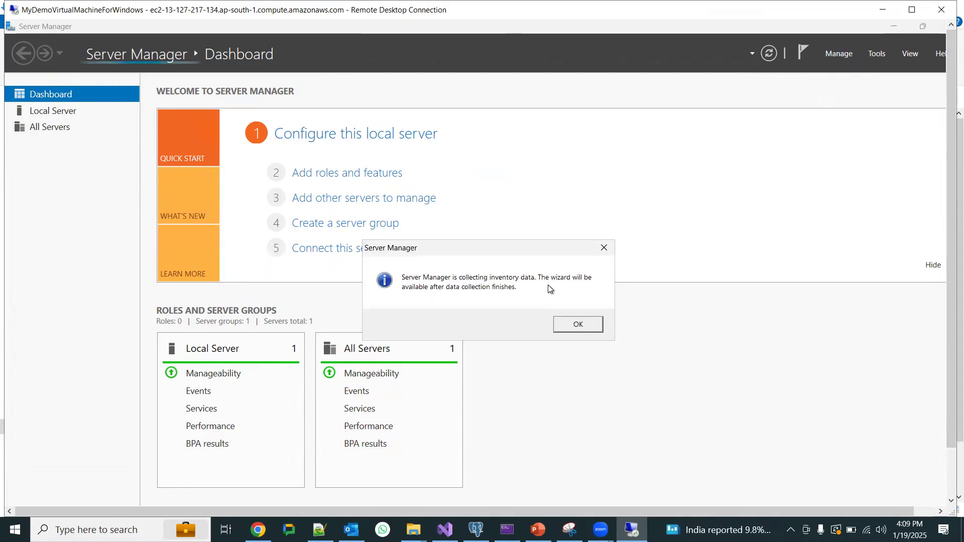
{"action": "left_click", "coordinate": [564, 324]}
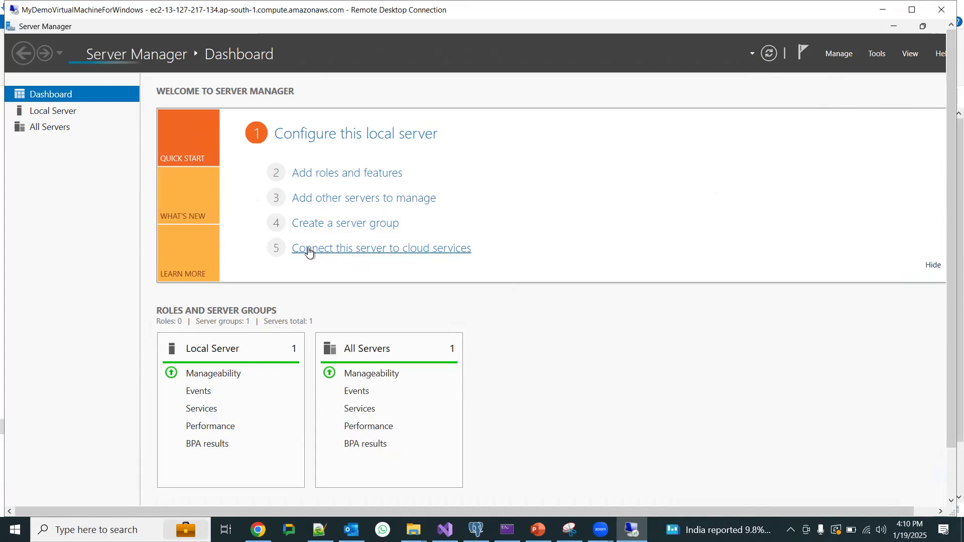
{"action": "left_click", "coordinate": [840, 55]}
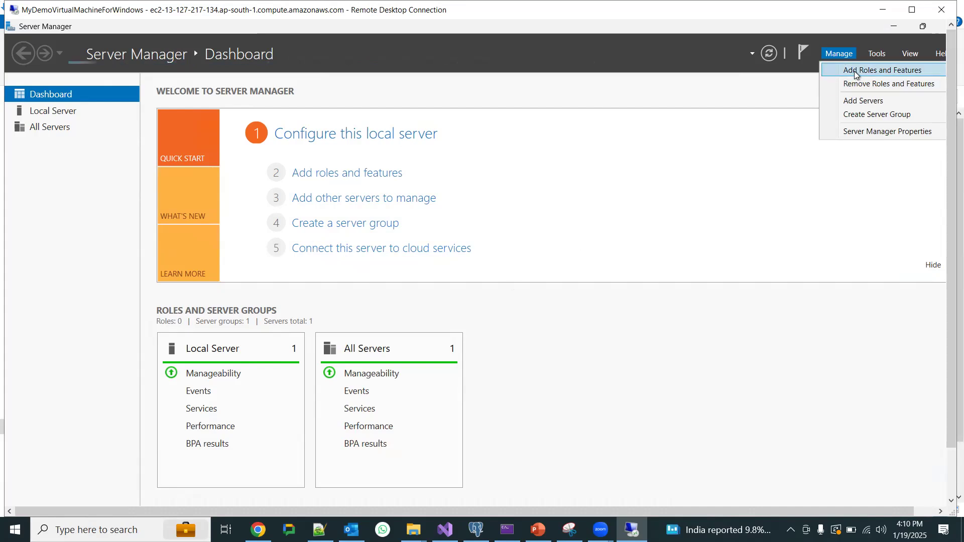
{"action": "left_click", "coordinate": [854, 71]}
{"action": "left_click", "coordinate": [593, 330]}
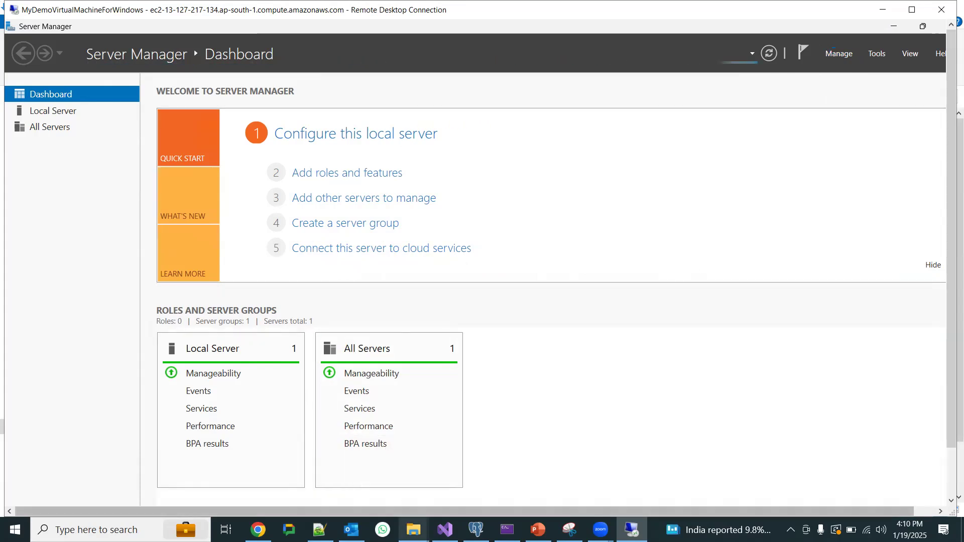
- Open File Explorer on the virtual machine, examine the folders on the Windows (C:) drive, and close that window
{"action": "left_click", "coordinate": [950, 480]}
{"action": "left_click", "coordinate": [950, 481]}
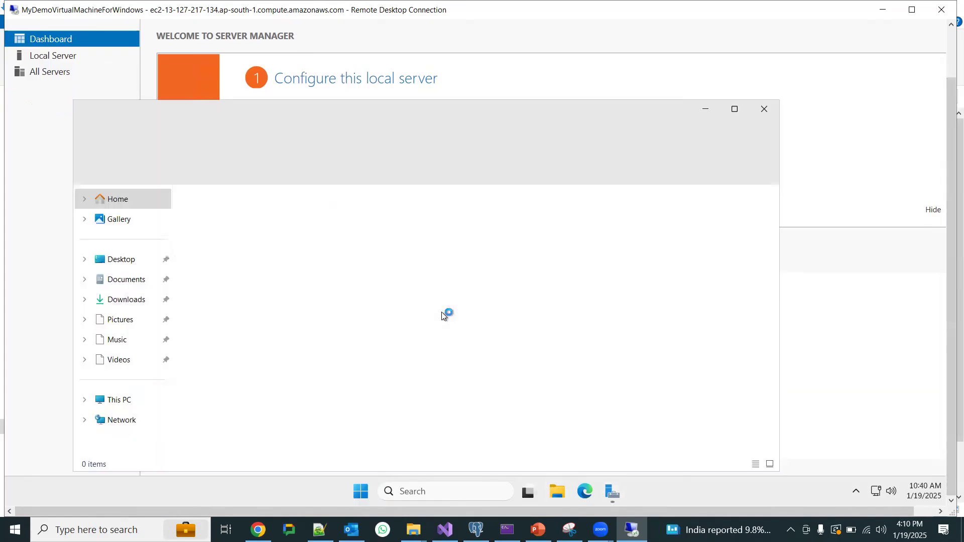
{"action": "left_click", "coordinate": [124, 401]}
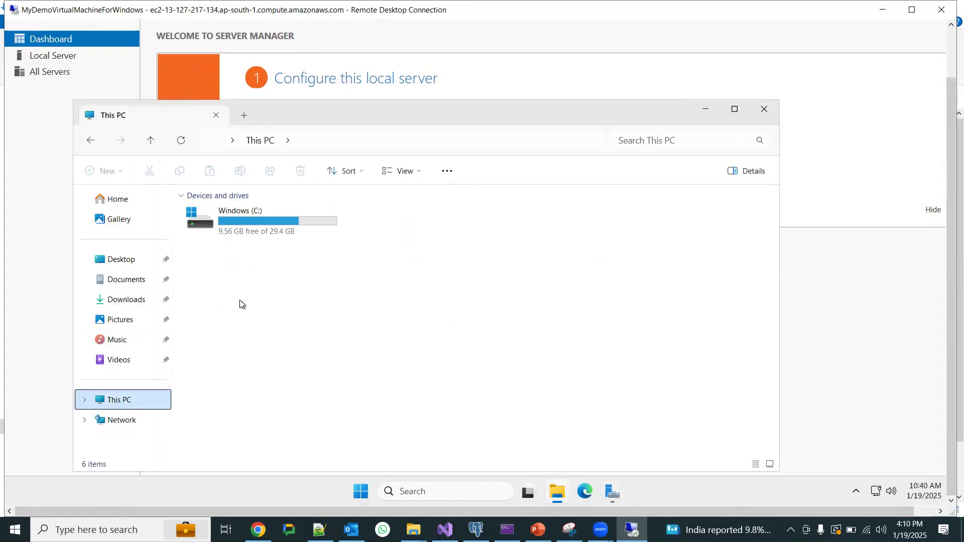
{"action": "left_click", "coordinate": [240, 226]}
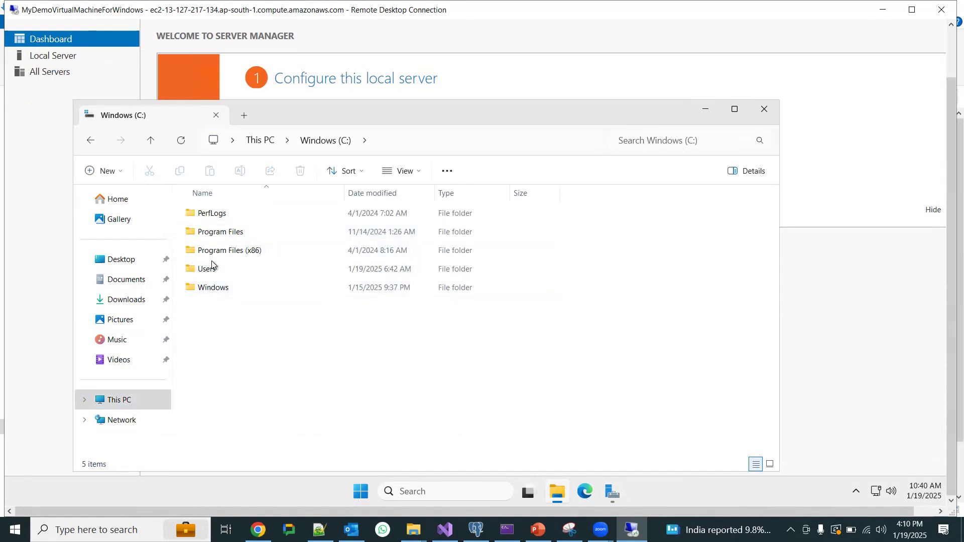
{"action": "left_click", "coordinate": [766, 110]}
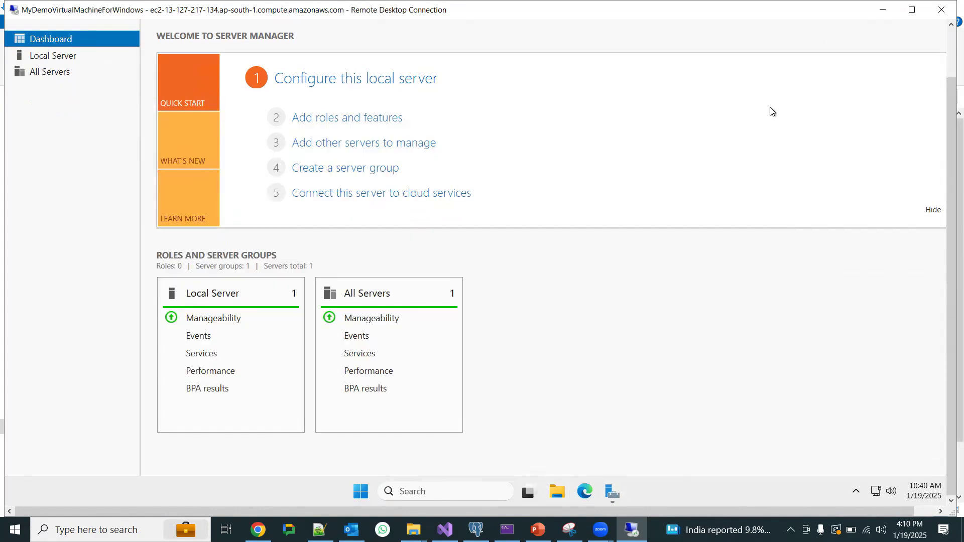
{"action": "left_click_drag", "start_coordinate": [948, 215], "coordinate": [946, 147]}
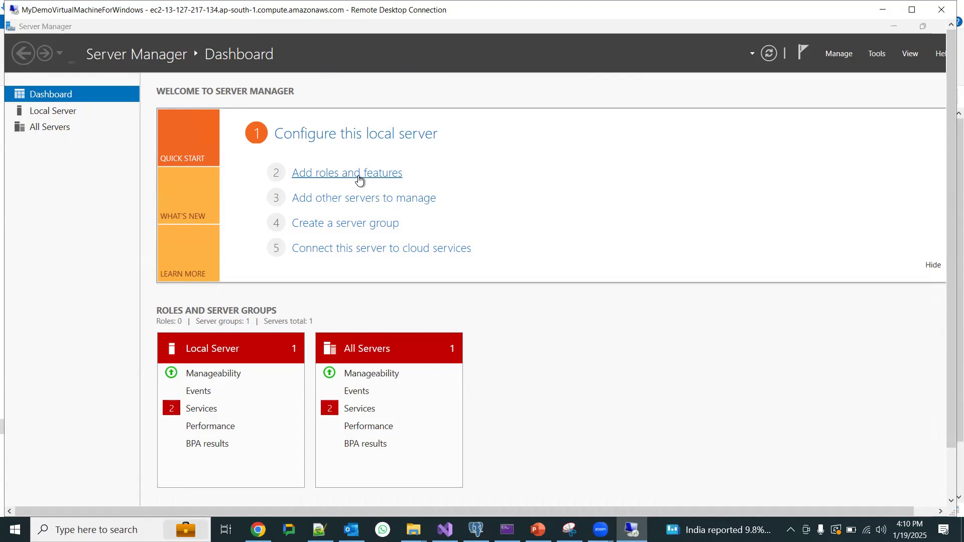
{"action": "left_click", "coordinate": [359, 178]}
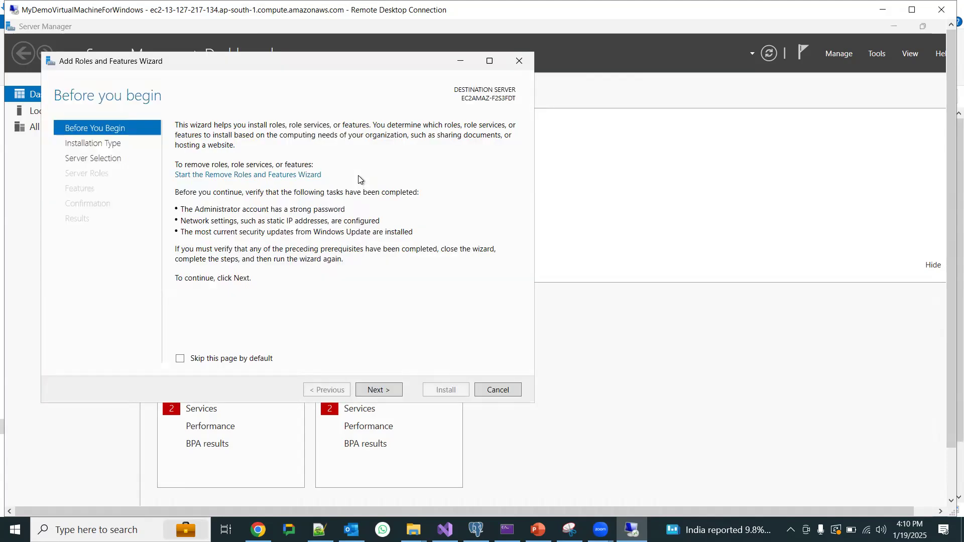
{"action": "left_click", "coordinate": [498, 391]}
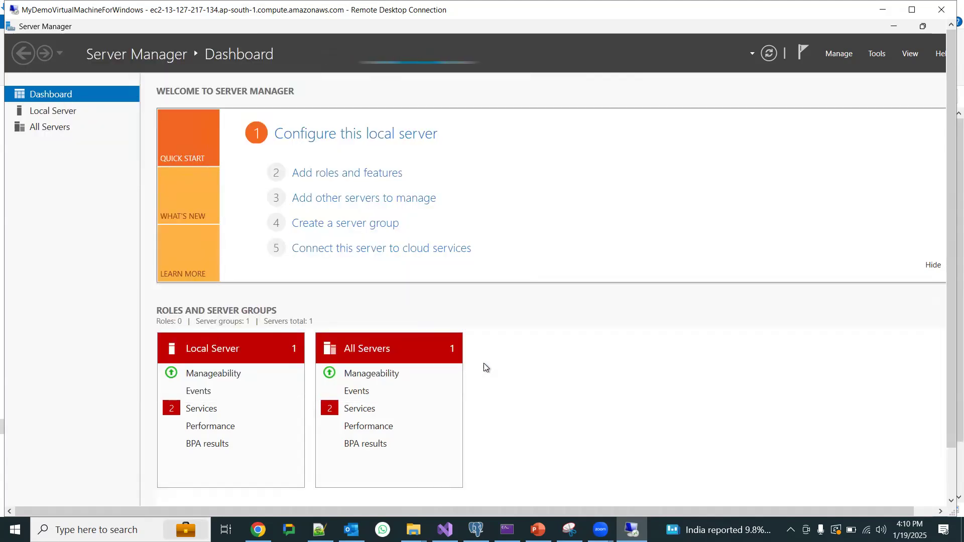
- Start the Add Roles and Features wizard and proceed with a role-based or feature-based installation on the server selected from the server pool
{"action": "left_click", "coordinate": [332, 175]}
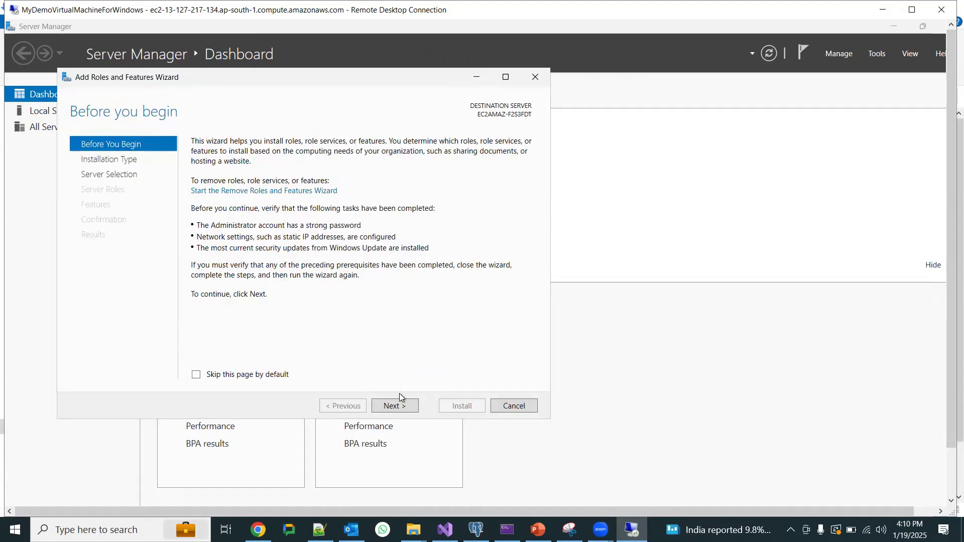
{"action": "left_click", "coordinate": [394, 407]}
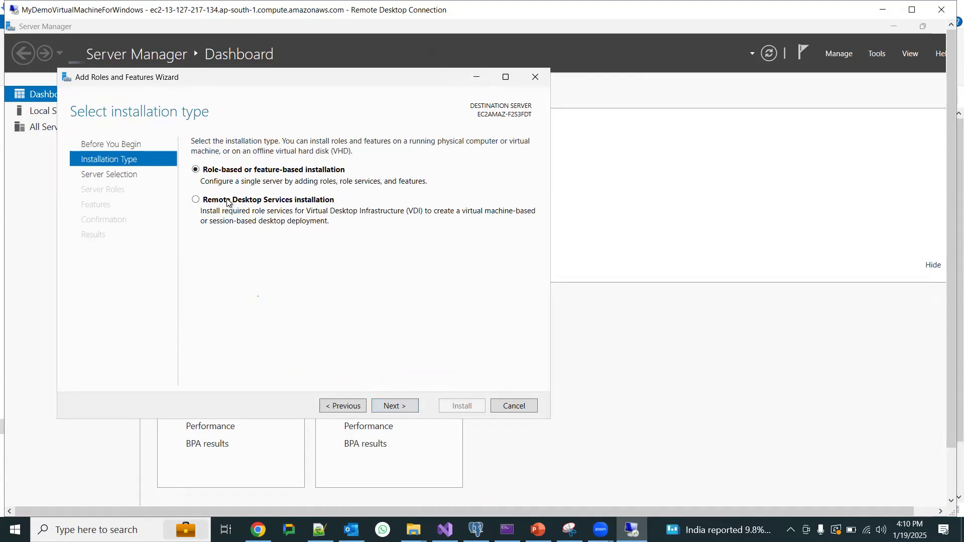
{"action": "left_click_drag", "start_coordinate": [235, 77], "coordinate": [270, 163]}
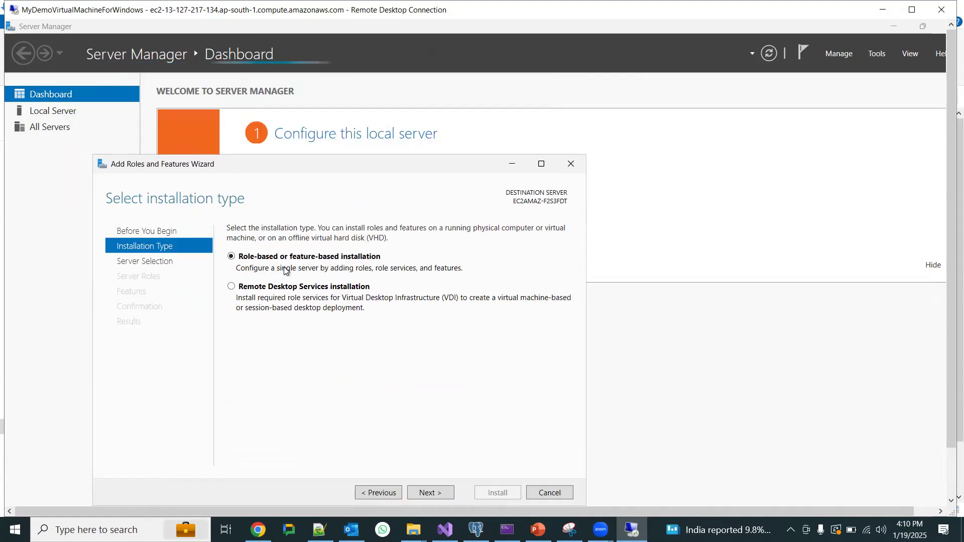
{"action": "left_click", "coordinate": [433, 496]}
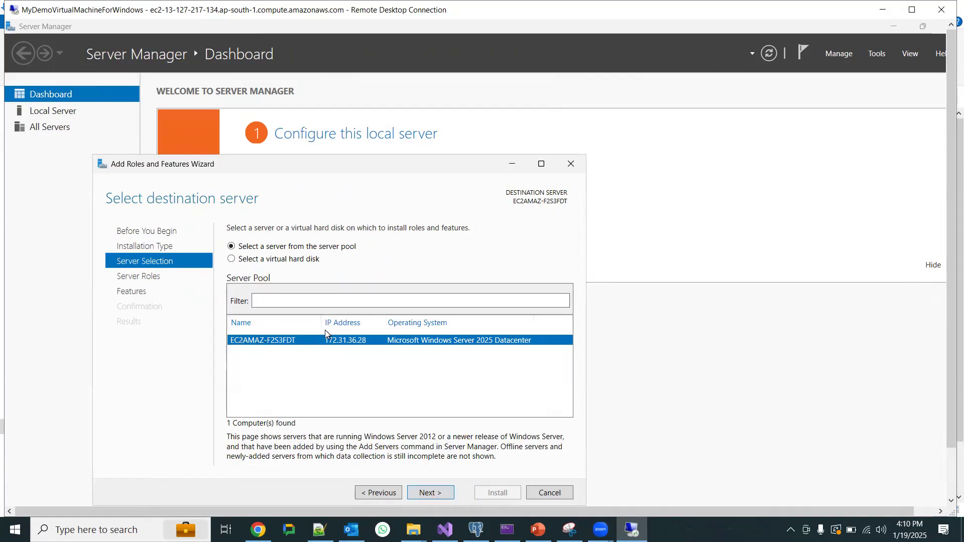
{"action": "left_click", "coordinate": [429, 492]}
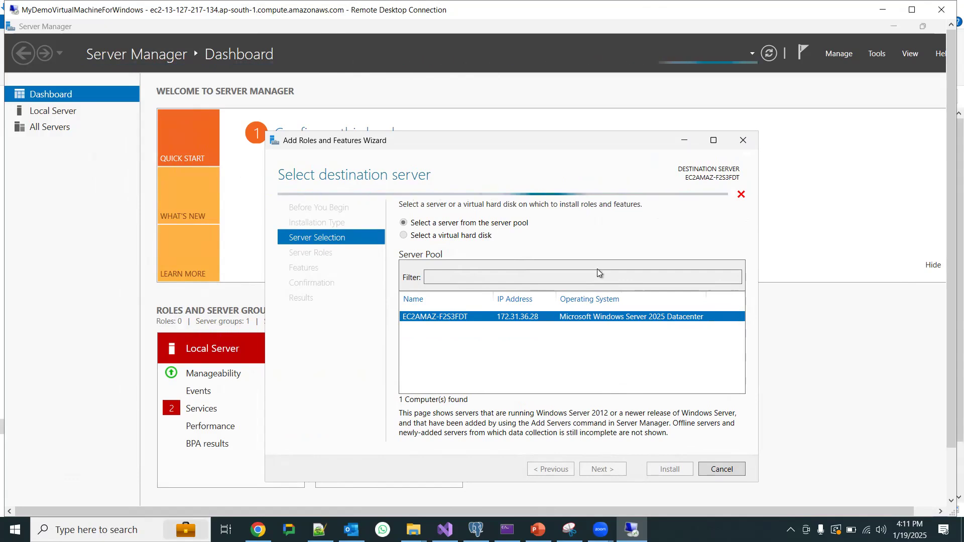
- Resize and reposition the remote desktop window so the whole server selection wizard shows, and close the duplicate Add Roles and Features wizard
{"action": "left_click", "coordinate": [912, 9]}
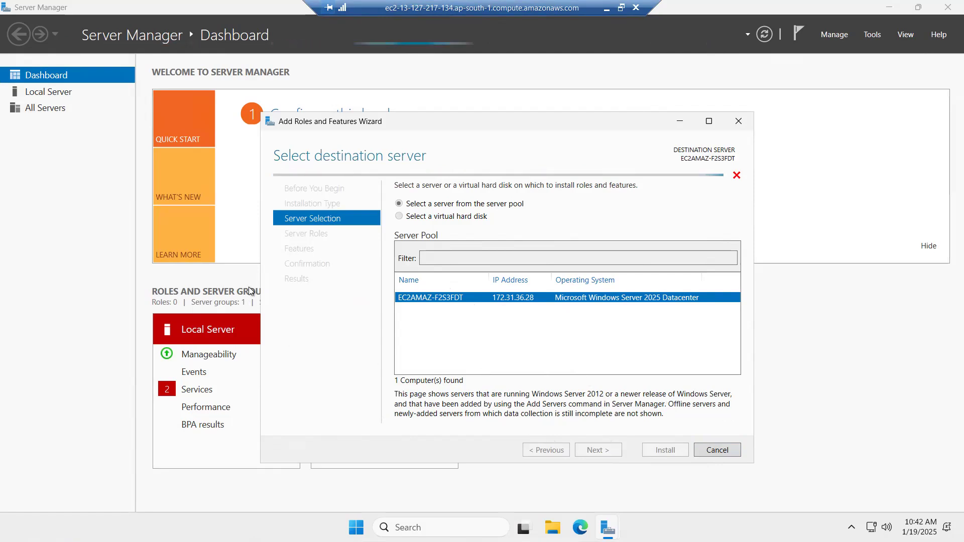
{"action": "double_click", "coordinate": [359, 6]}
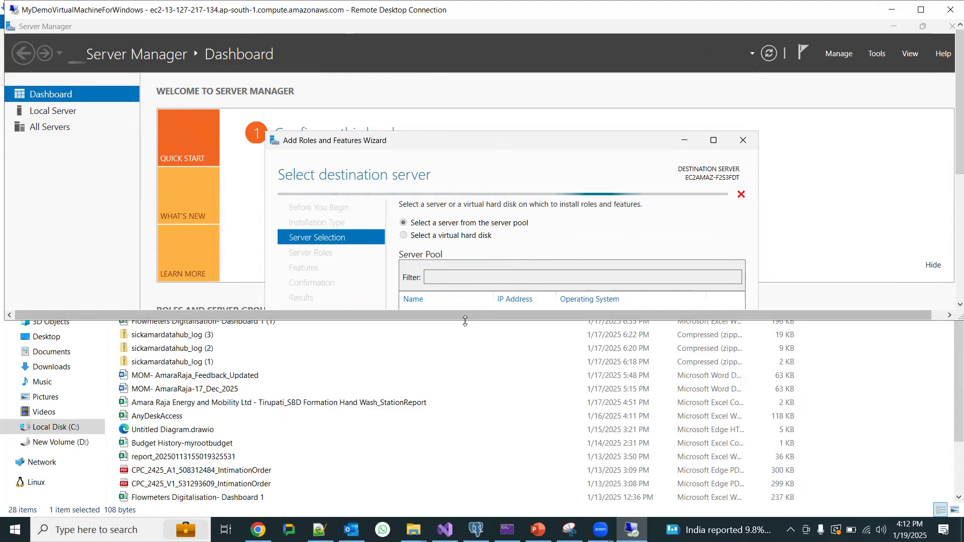
{"action": "left_click_drag", "start_coordinate": [465, 321], "coordinate": [465, 478]}
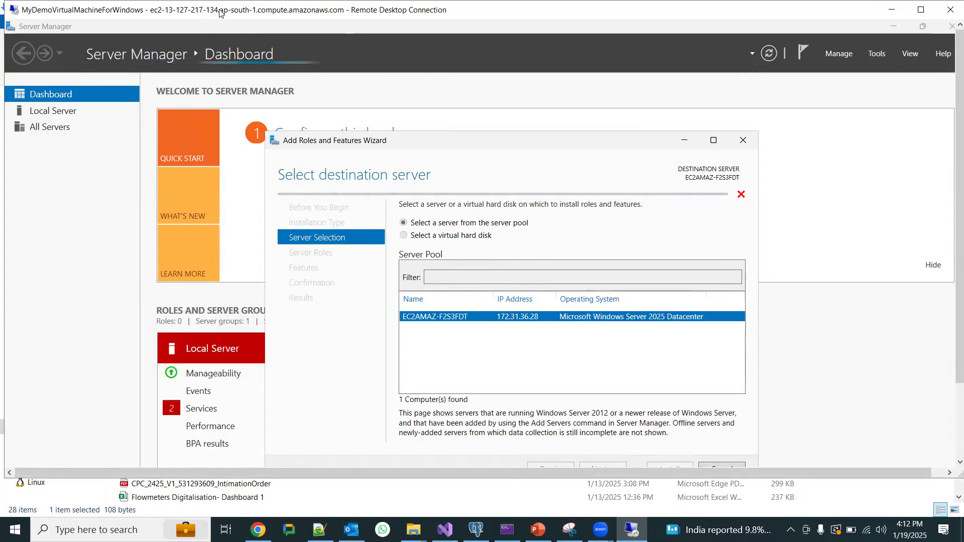
{"action": "left_click_drag", "start_coordinate": [219, 13], "coordinate": [176, 17]}
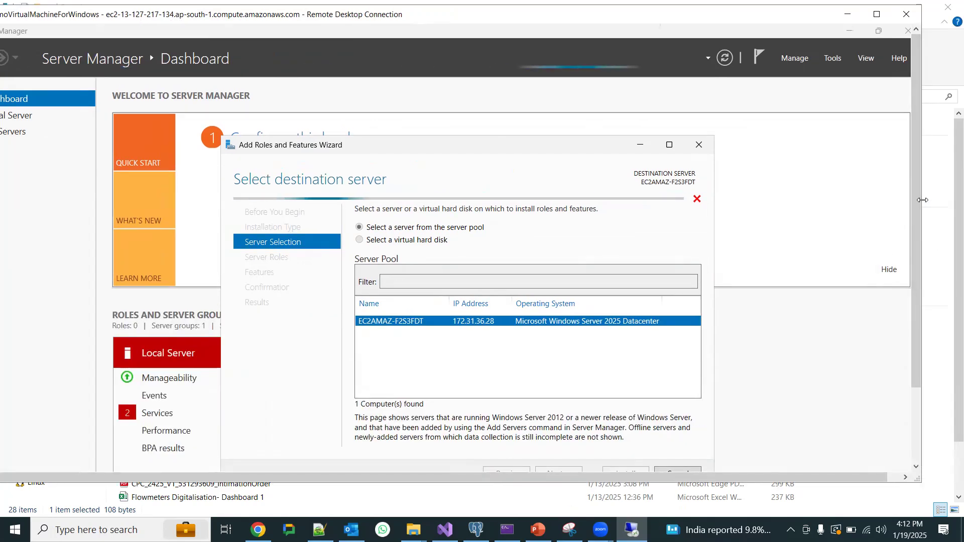
{"action": "left_click_drag", "start_coordinate": [923, 200], "coordinate": [860, 200]}
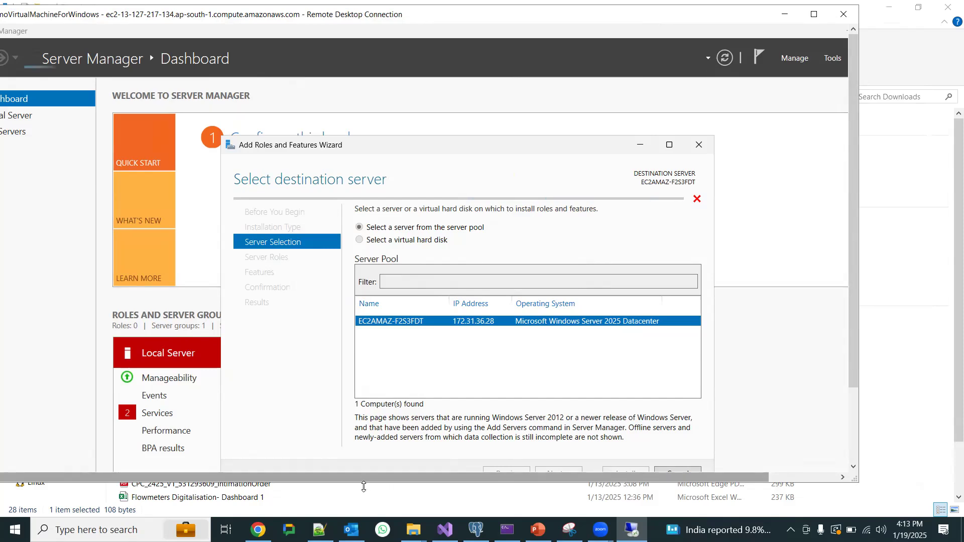
{"action": "left_click_drag", "start_coordinate": [367, 482], "coordinate": [368, 520]}
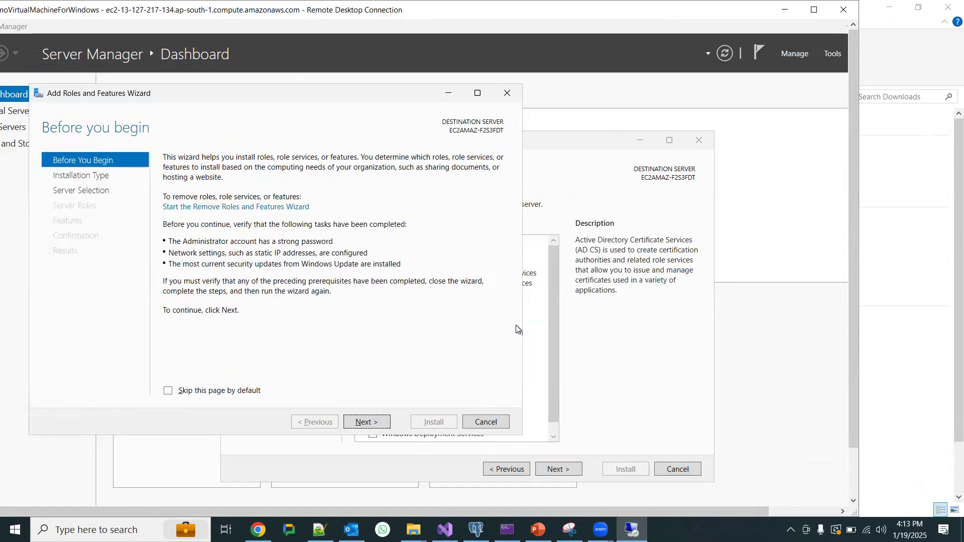
{"action": "left_click", "coordinate": [507, 95]}
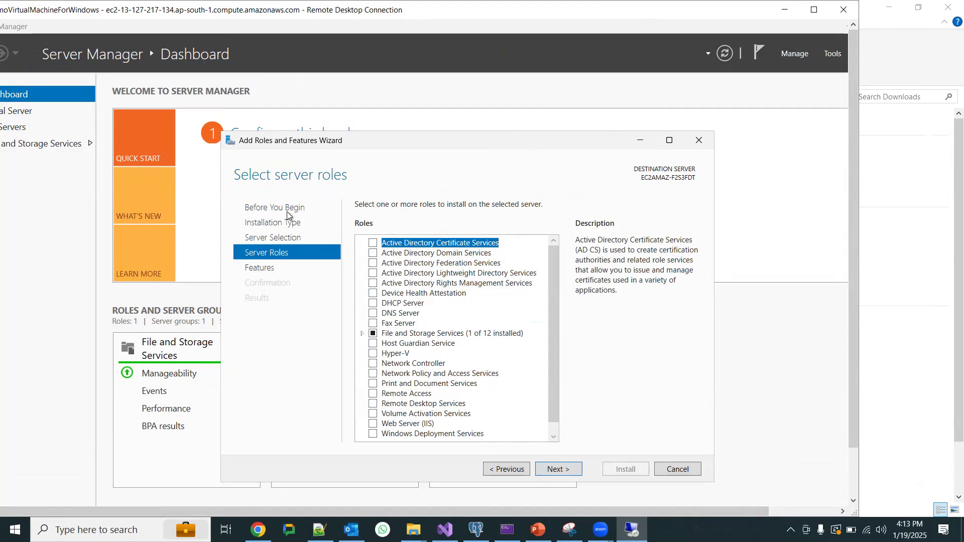
- Select the Web Server (IIS) role for installation and add its required features, including the IIS Management Console
{"action": "left_click_drag", "start_coordinate": [554, 324], "coordinate": [557, 283]}
{"action": "left_click", "coordinate": [373, 425]}
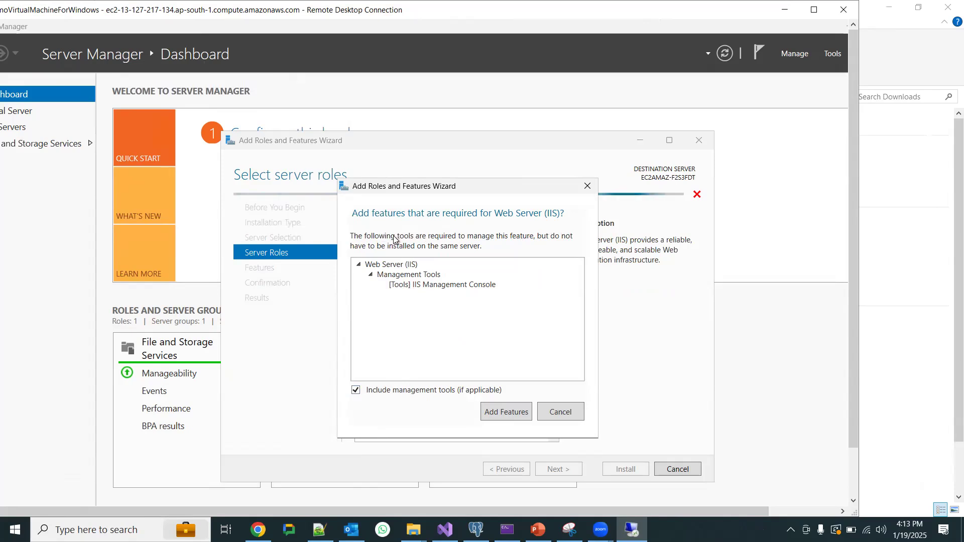
{"action": "left_click", "coordinate": [507, 414]}
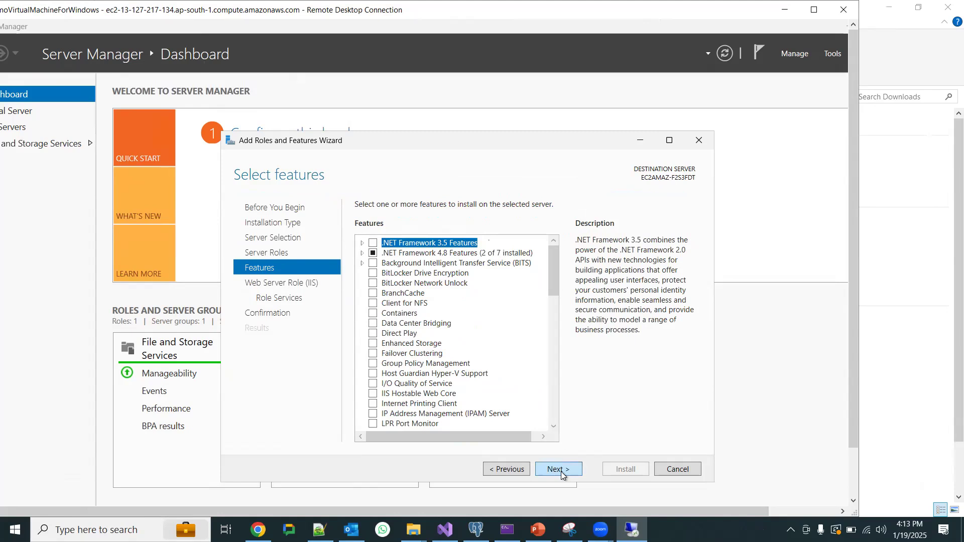
- Review the features list and accept the default features and Web Server role services, proceeding to the installation confirmation
{"action": "scroll", "coordinate": [444, 313], "scroll_direction": "down", "scroll_amount": 5}
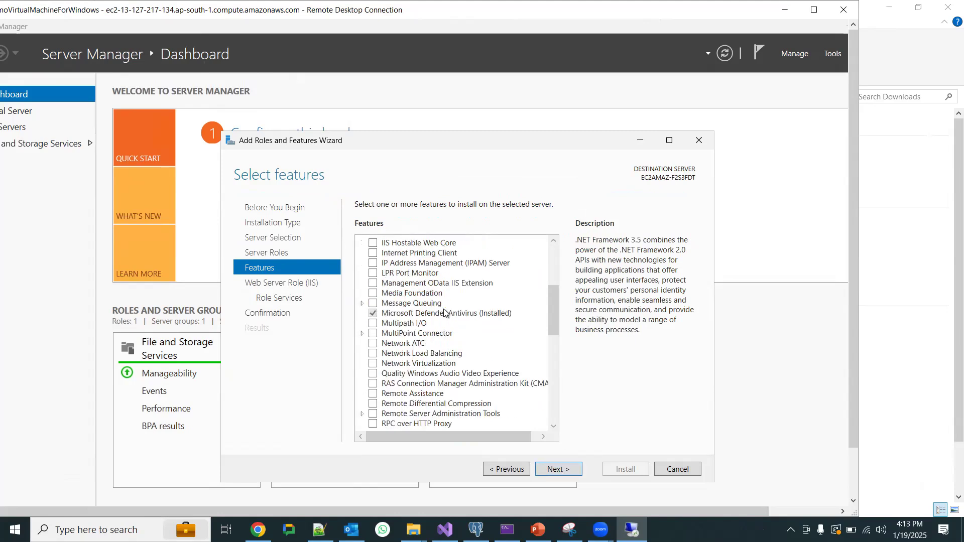
{"action": "scroll", "coordinate": [444, 313], "scroll_direction": "down", "scroll_amount": 11}
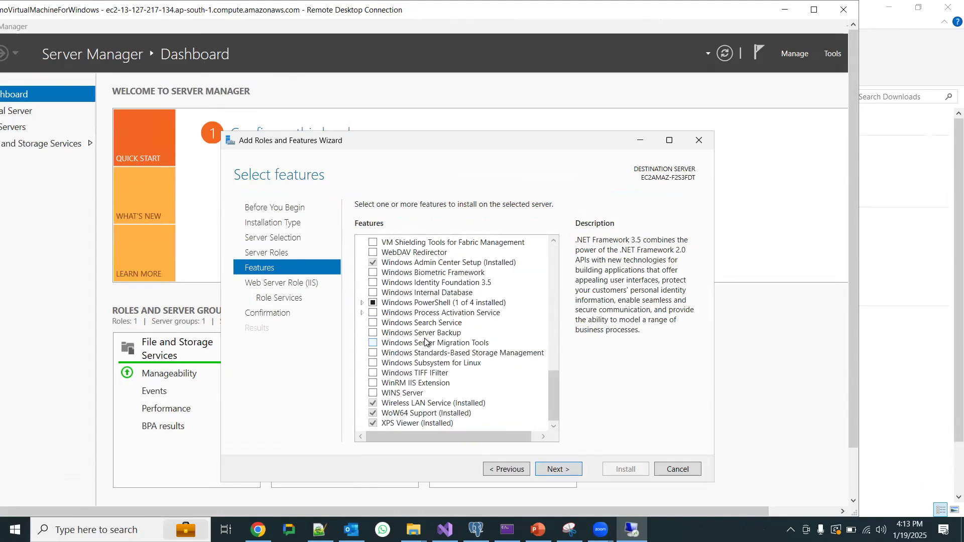
{"action": "scroll", "coordinate": [425, 342], "scroll_direction": "up", "scroll_amount": 15}
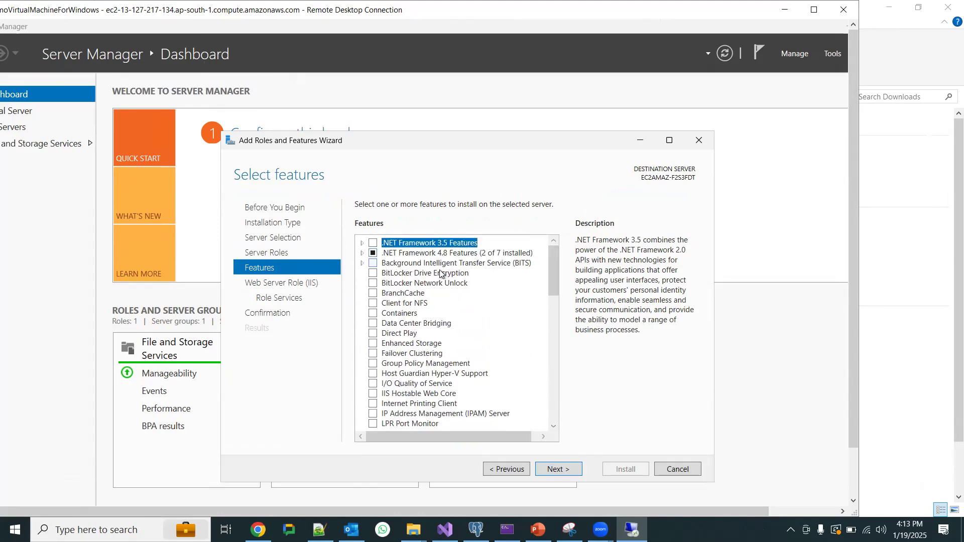
{"action": "left_click", "coordinate": [559, 470]}
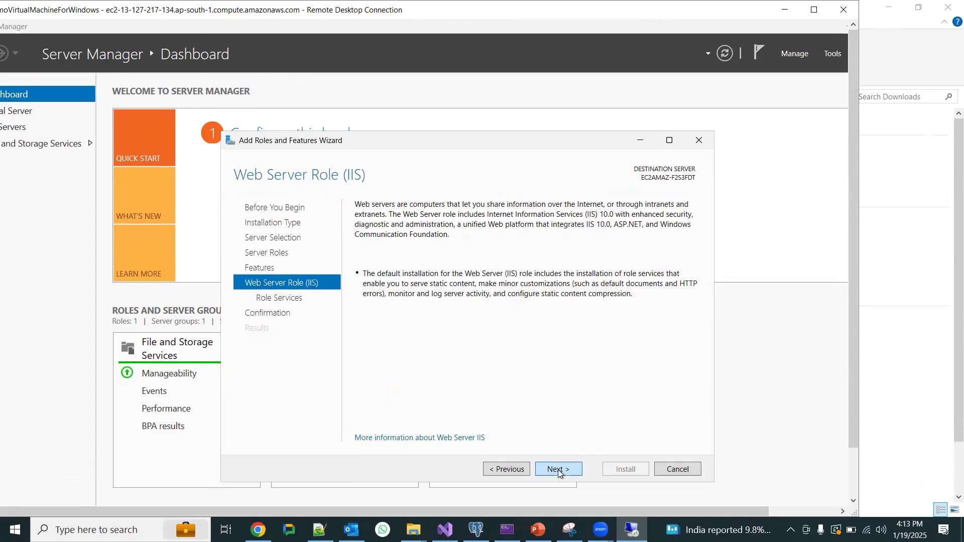
{"action": "left_click", "coordinate": [558, 470]}
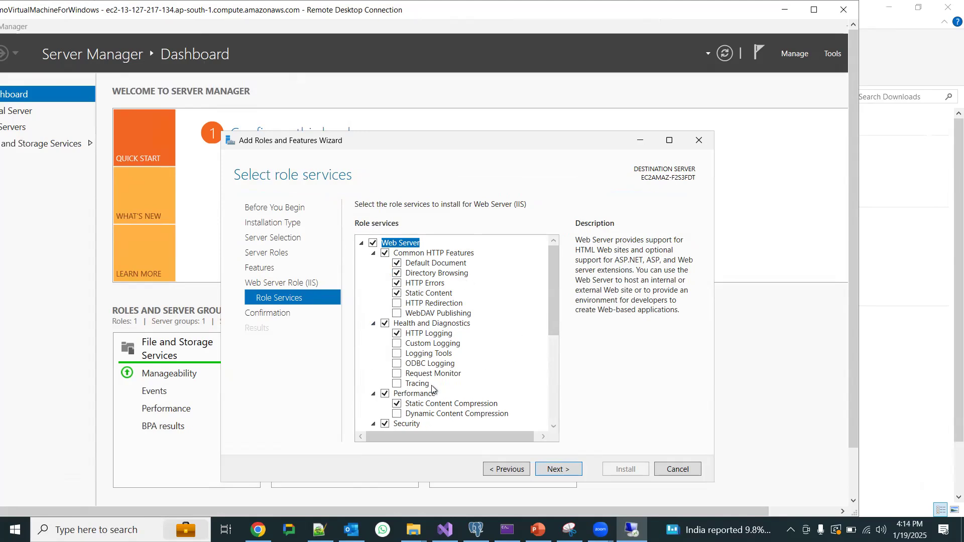
{"action": "left_click", "coordinate": [559, 469]}
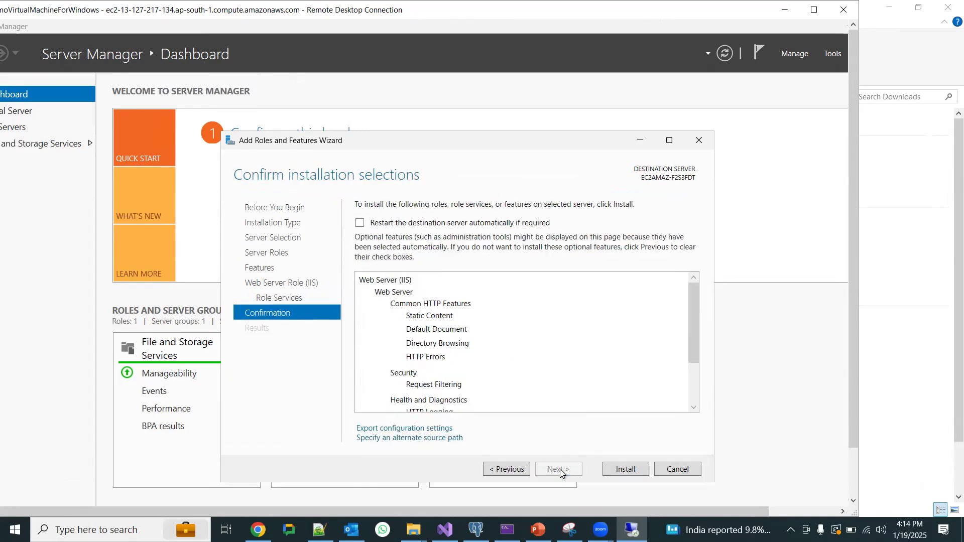
- Install the Web Server (IIS) role without automatic restart and close the wizard once installation completes
{"action": "left_click", "coordinate": [631, 472]}
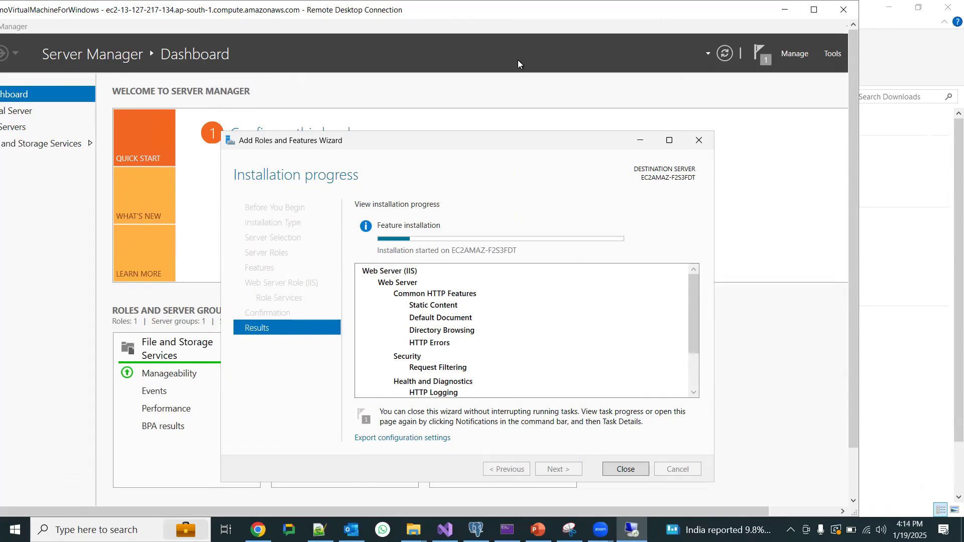
{"action": "left_click", "coordinate": [824, 262]}
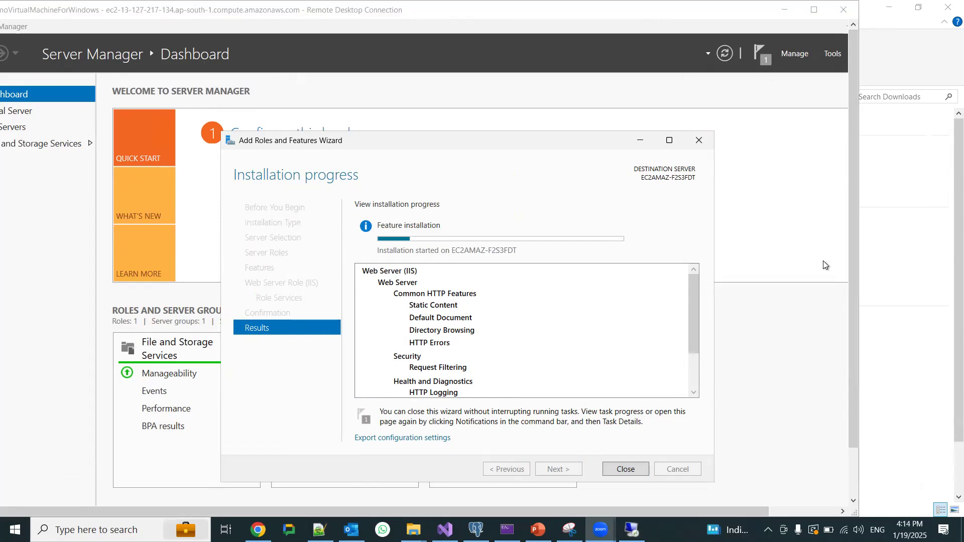
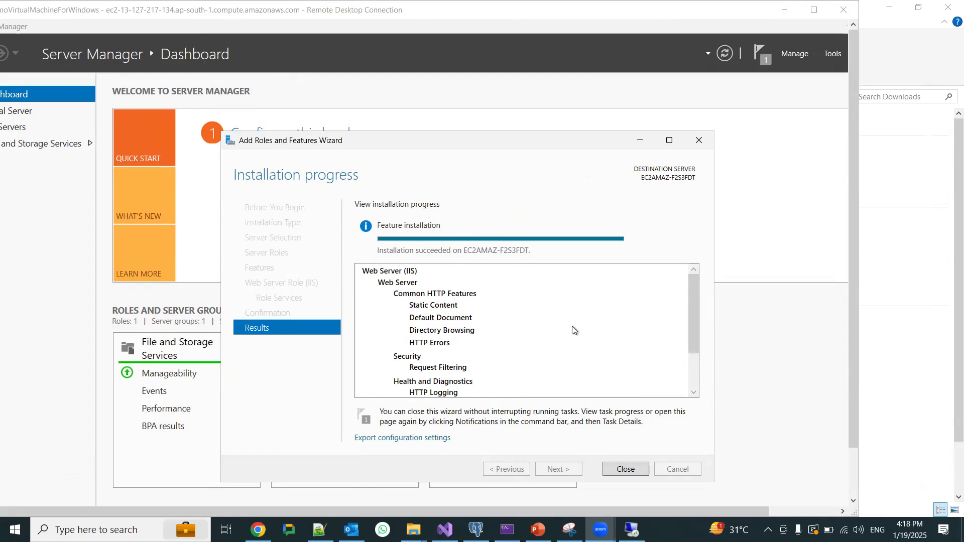
{"action": "left_click", "coordinate": [621, 468]}
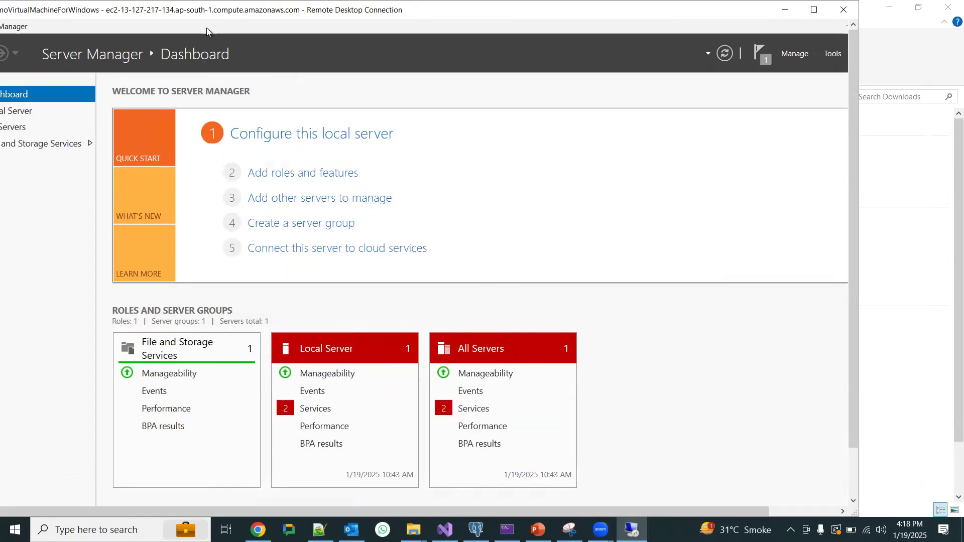
- Reposition the remote desktop window and expand it to full screen
{"action": "left_click_drag", "start_coordinate": [184, 7], "coordinate": [205, 50]}
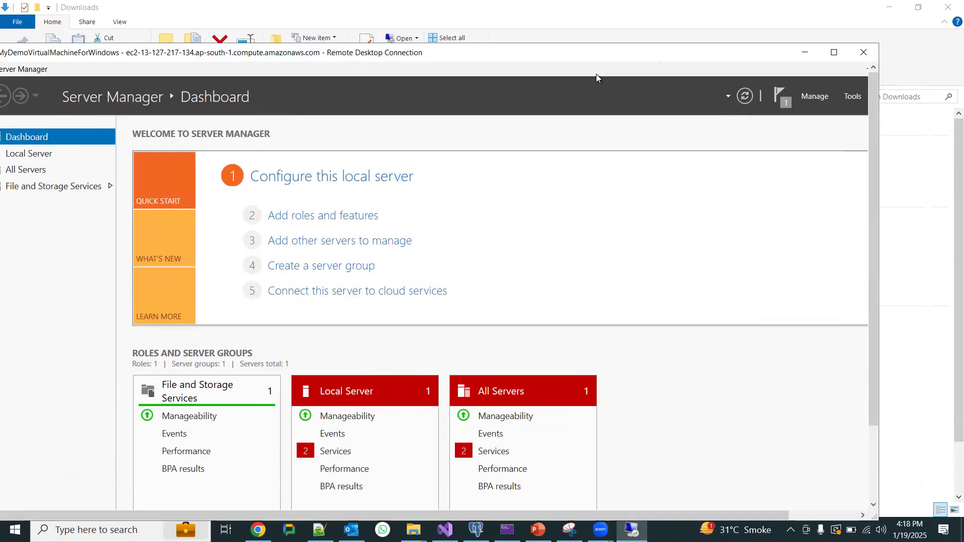
{"action": "left_click", "coordinate": [806, 53]}
{"action": "left_click", "coordinate": [628, 528]}
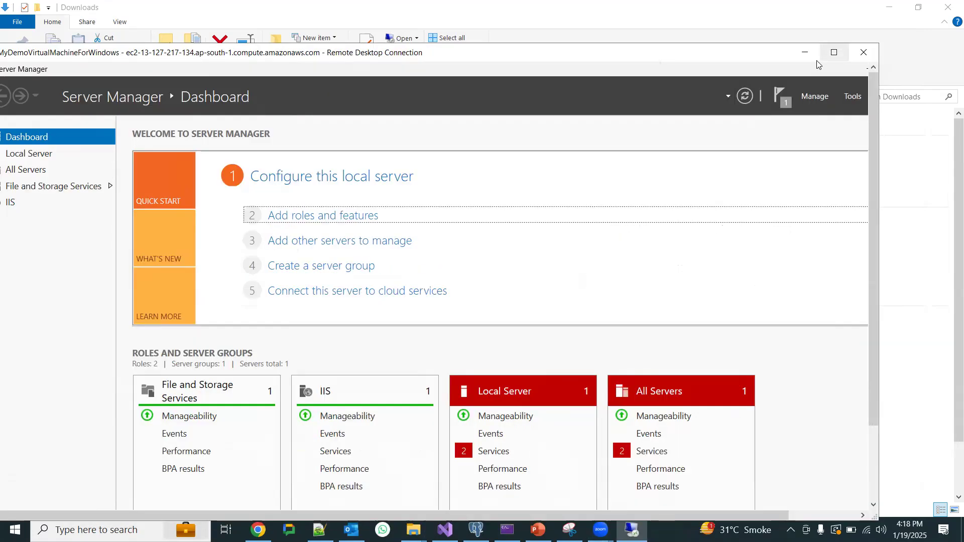
{"action": "left_click", "coordinate": [834, 52]}
- Open File Explorer on the server, examine the contents of C:\inetpub\wwwroot, and close that window
{"action": "left_click", "coordinate": [552, 527]}
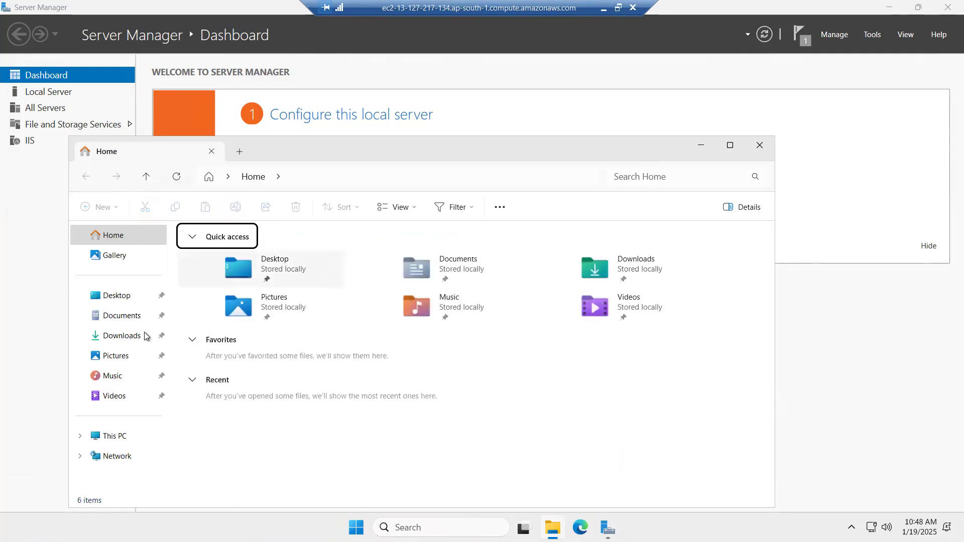
{"action": "left_click", "coordinate": [120, 433]}
{"action": "double_click", "coordinate": [255, 255]}
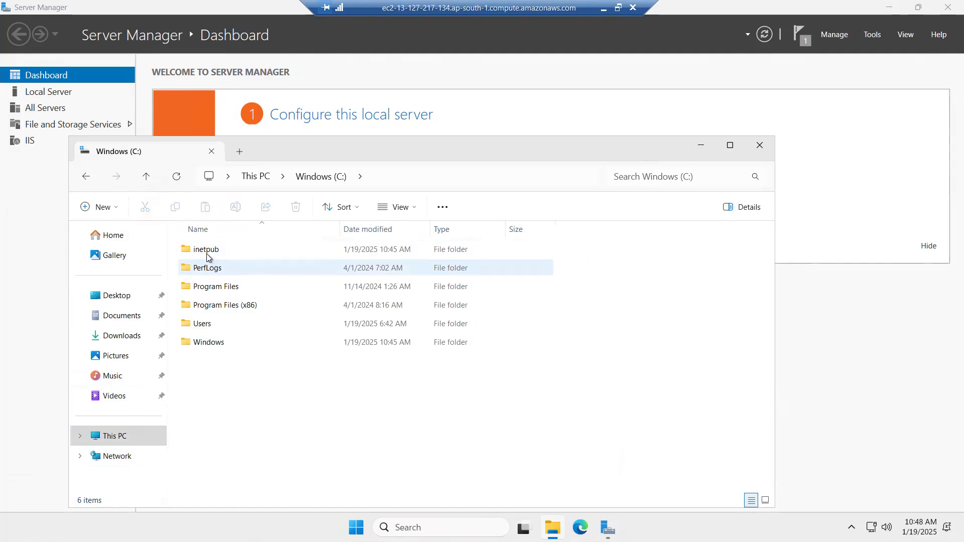
{"action": "double_click", "coordinate": [211, 251]}
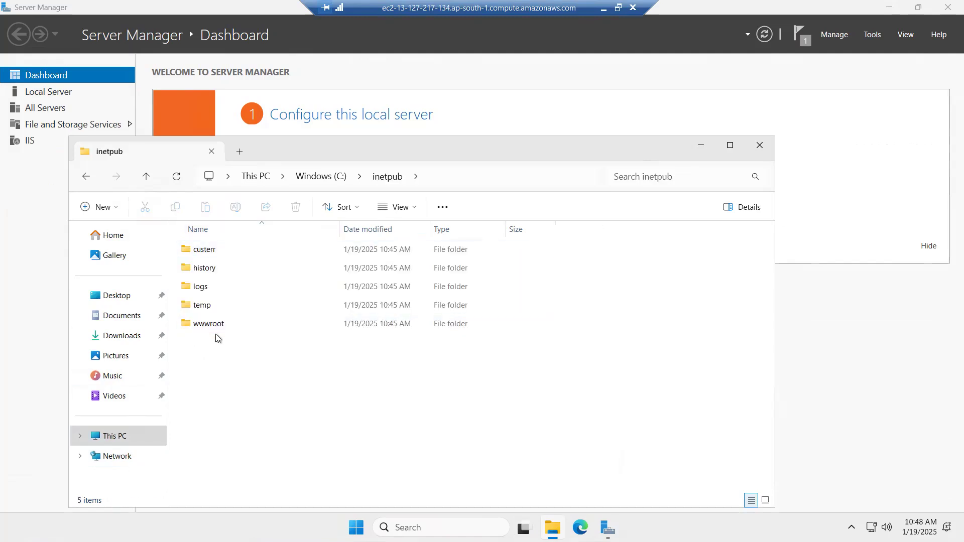
{"action": "double_click", "coordinate": [215, 325]}
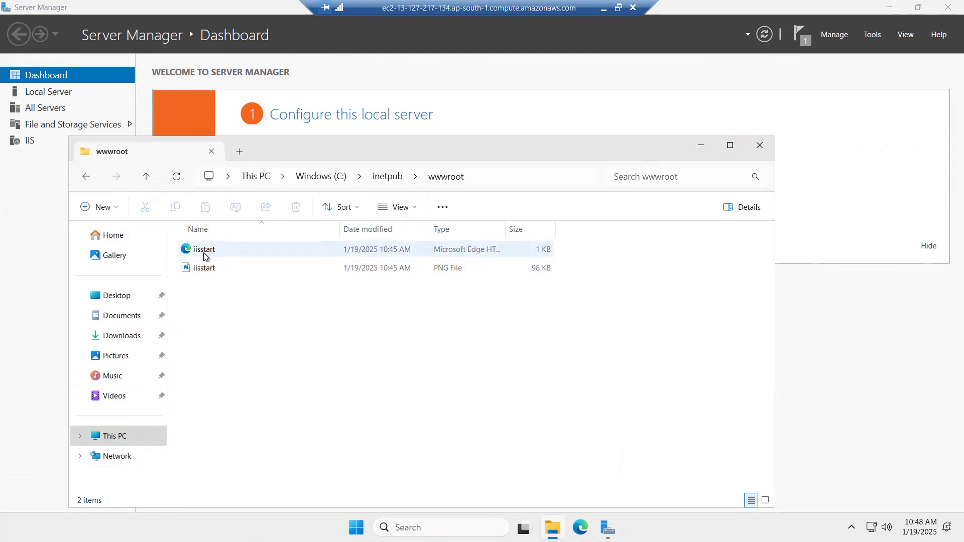
{"action": "left_click", "coordinate": [760, 147]}
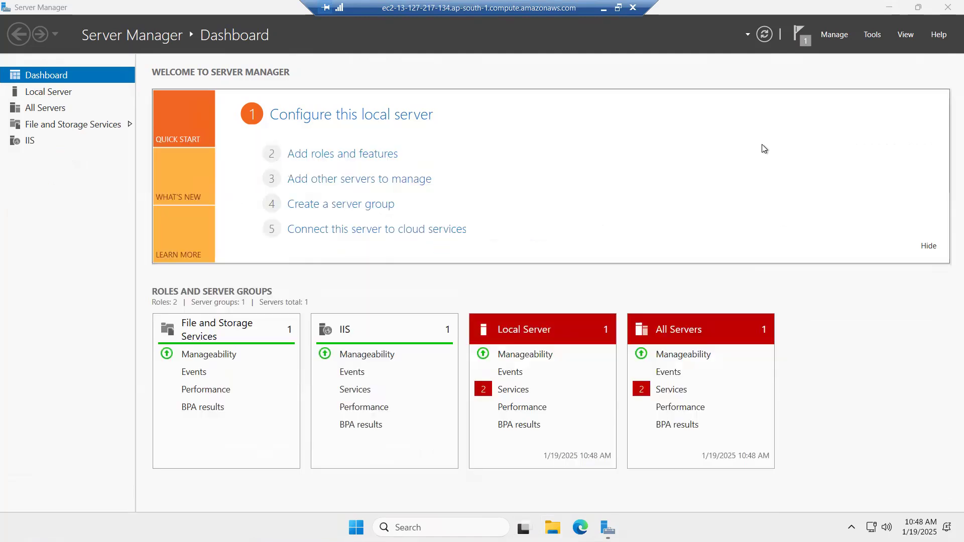
- Search Windows for IIS, open Internet Information Services (IIS) Manager, and maximize its window
{"action": "left_click", "coordinate": [440, 527]}
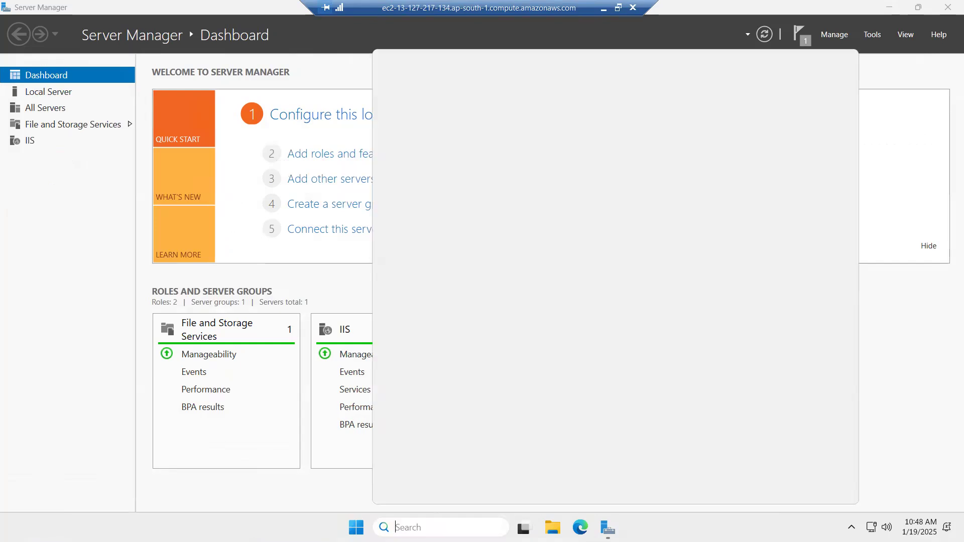
{"action": "type", "text": "IIS"}
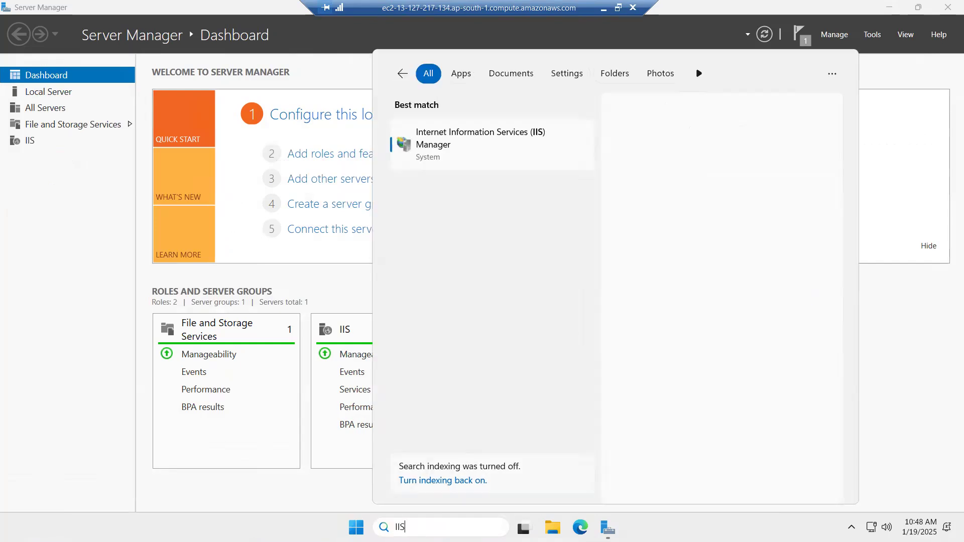
{"action": "left_click", "coordinate": [462, 137]}
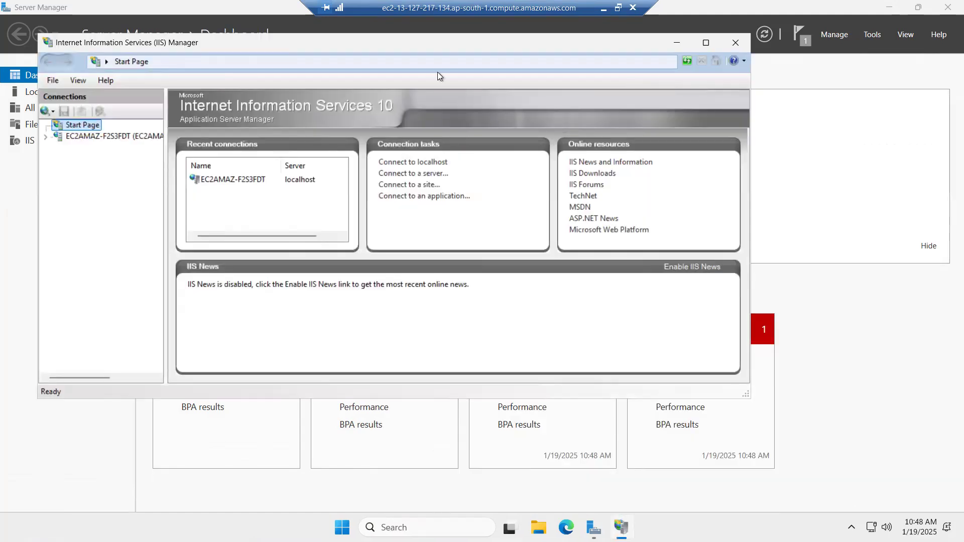
{"action": "left_click_drag", "start_coordinate": [315, 47], "coordinate": [327, 84]}
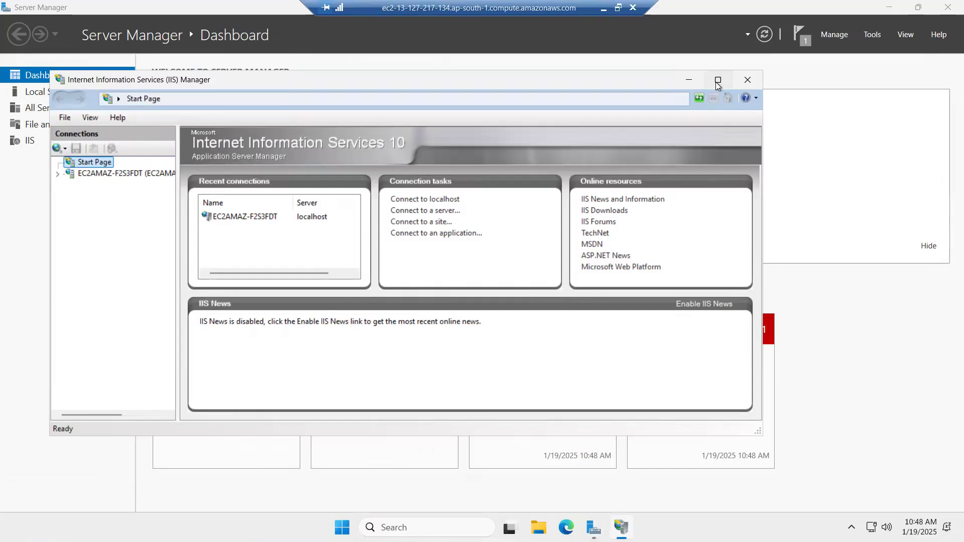
{"action": "left_click", "coordinate": [718, 80]}
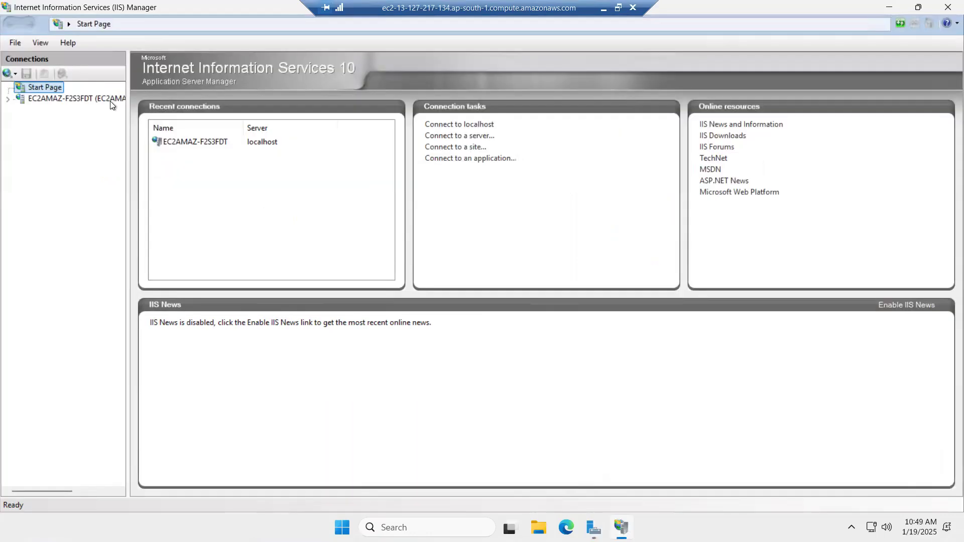
- Expand the server's connections to the Default Web Site and browse that site in the web browser
{"action": "left_click", "coordinate": [10, 100]}
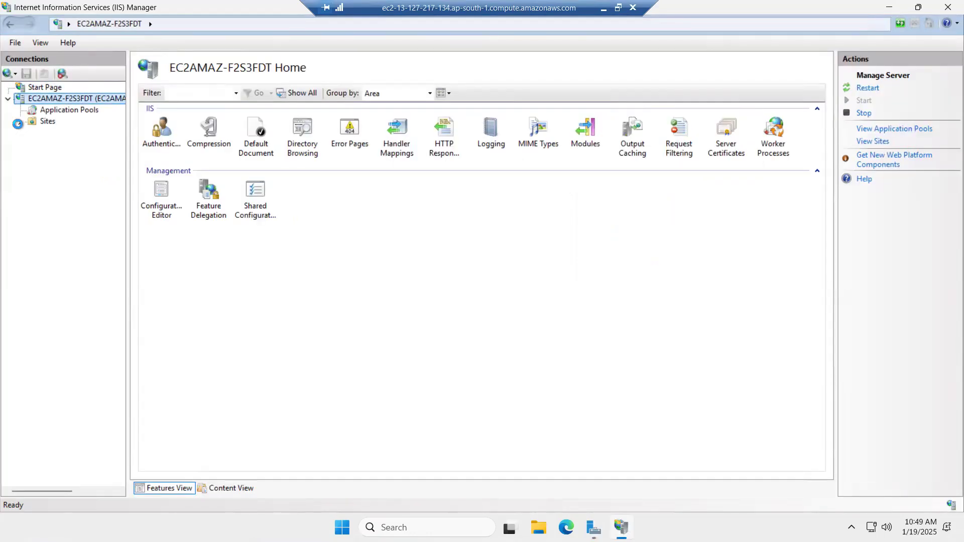
{"action": "left_click", "coordinate": [73, 136]}
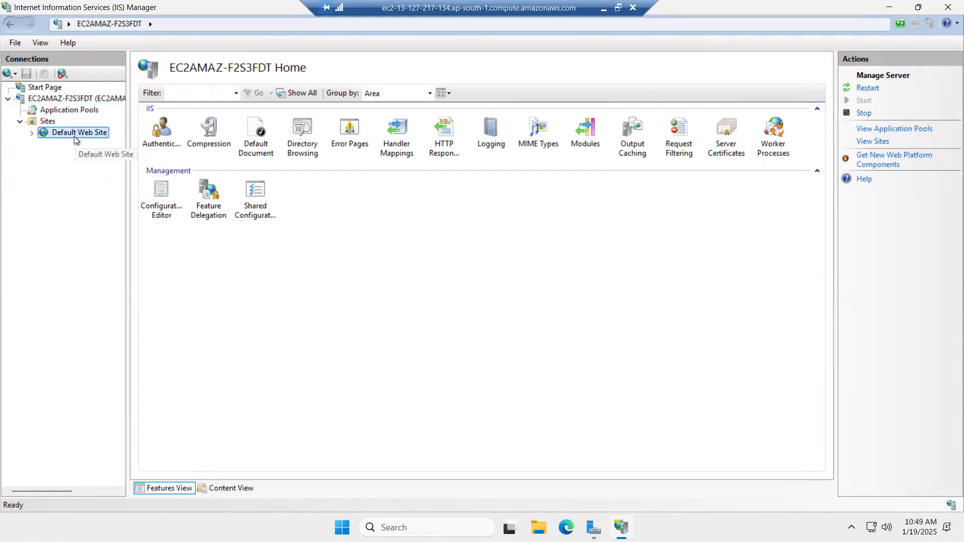
{"action": "left_click", "coordinate": [884, 242]}
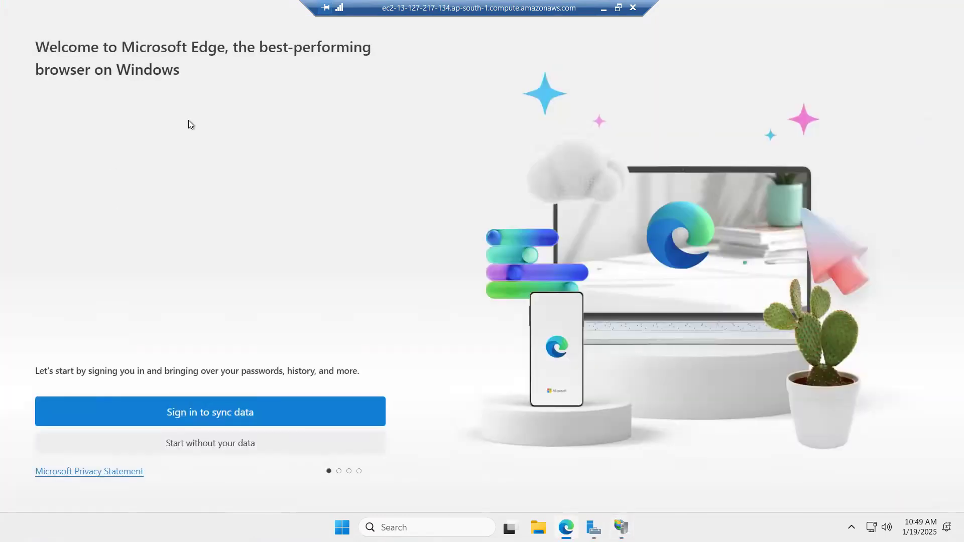
- Complete the Microsoft Edge first-run setup without signing in or importing Google data, keeping the default checkboxes, and start browsing
{"action": "left_click", "coordinate": [207, 443]}
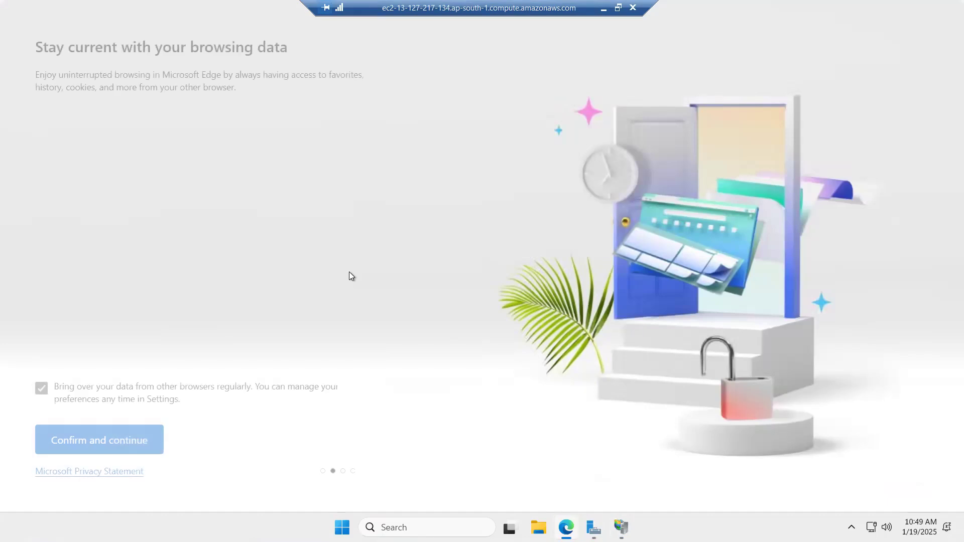
{"action": "left_click", "coordinate": [103, 448]}
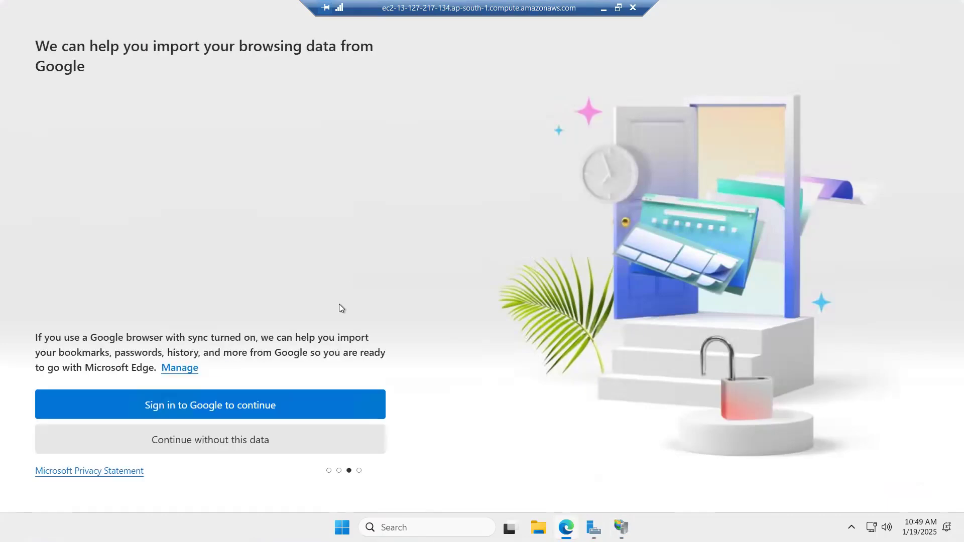
{"action": "left_click", "coordinate": [204, 409]}
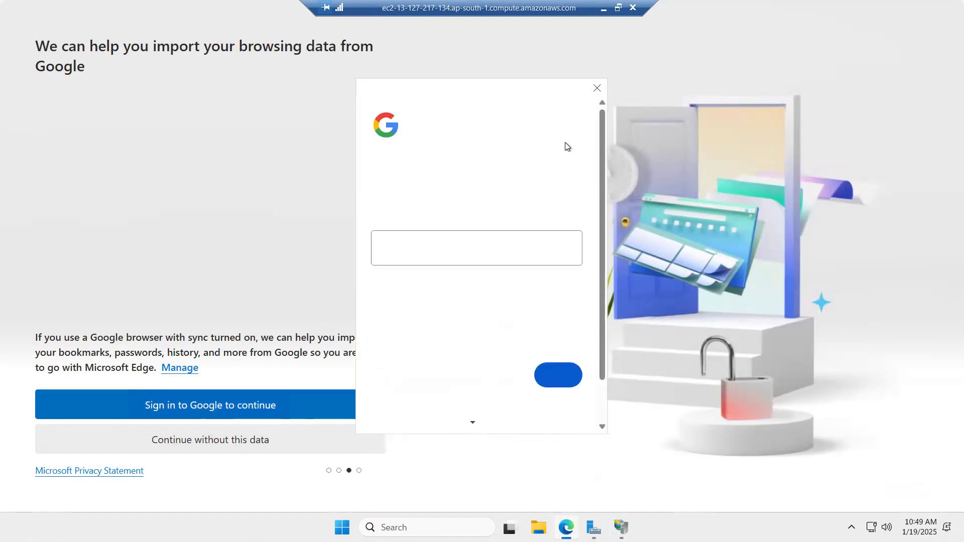
{"action": "left_click", "coordinate": [597, 89]}
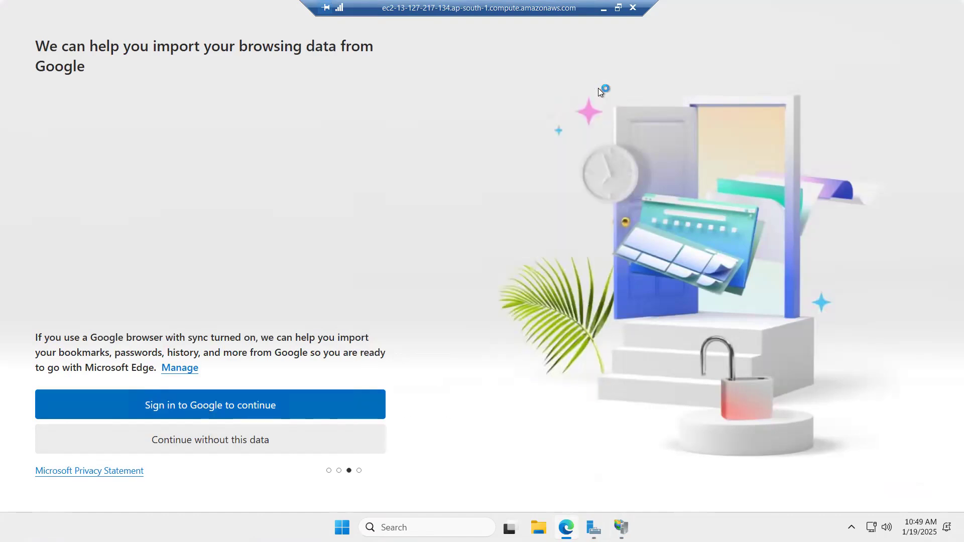
{"action": "left_click", "coordinate": [221, 452]}
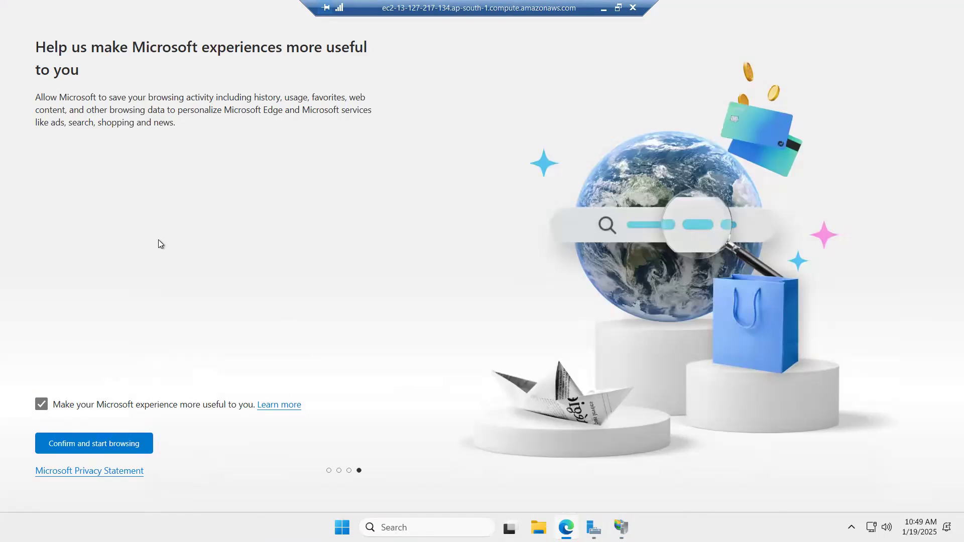
{"action": "left_click", "coordinate": [116, 447]}
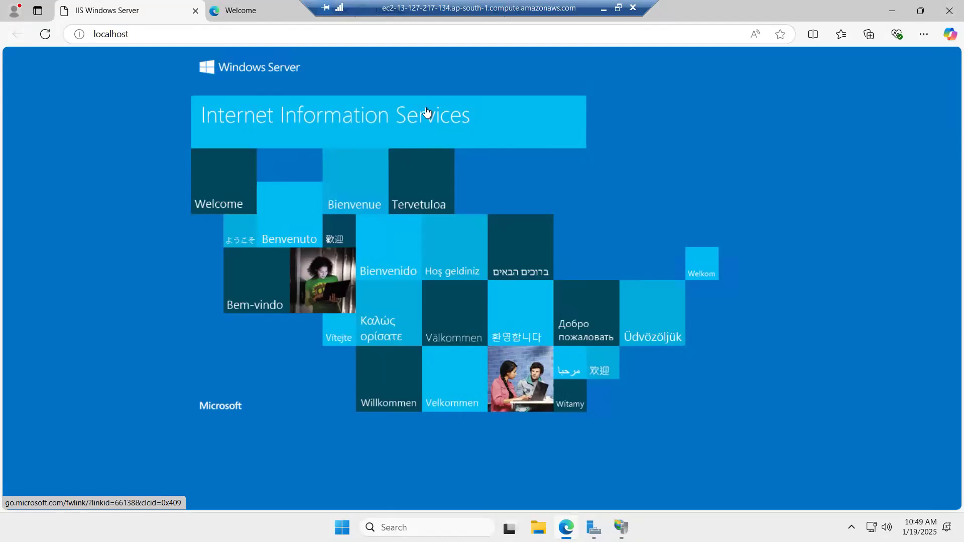
- Load localhost:80 in the browser to check the default IIS page on port 80
{"action": "left_click", "coordinate": [165, 39]}
{"action": "left_click_drag", "start_coordinate": [165, 39], "coordinate": [94, 44]}
{"action": "left_click", "coordinate": [160, 36]}
{"action": "type", "text": ":80"}
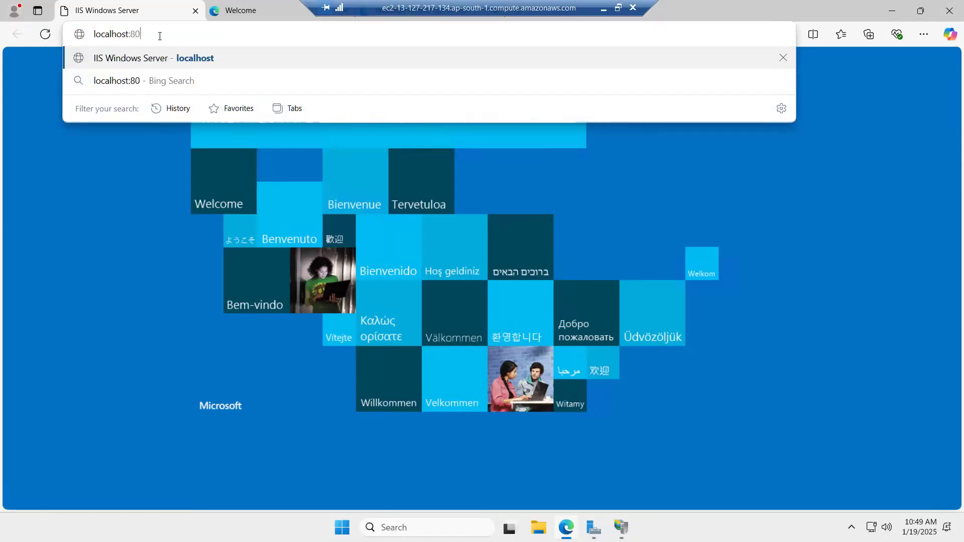
{"action": "key", "text": "Return"}
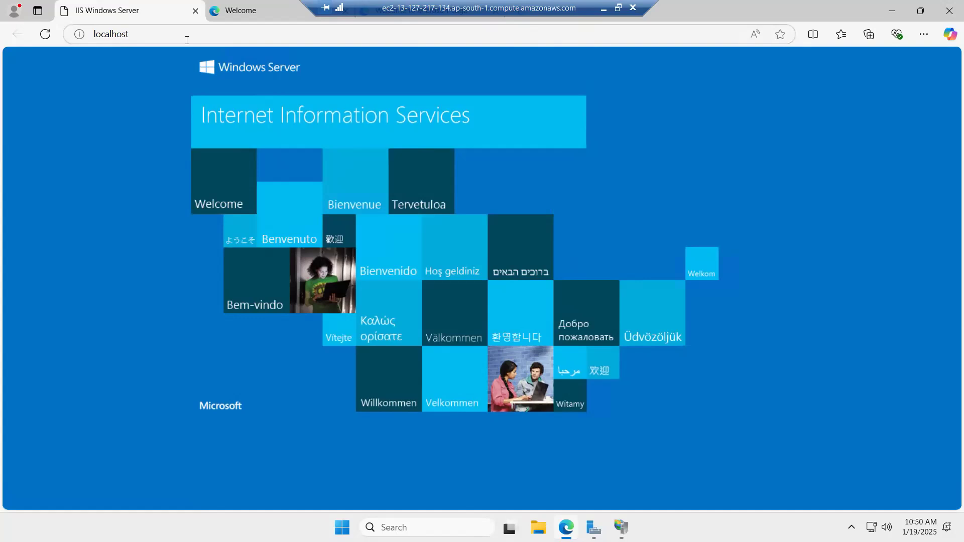
- Leave the full-screen remote session, switch to the AWS console in Chrome, and copy MyDemoVirtualMachineForWindows' public IPv4 address from the Instances page
{"action": "left_click_drag", "start_coordinate": [172, 32], "coordinate": [73, 34]}
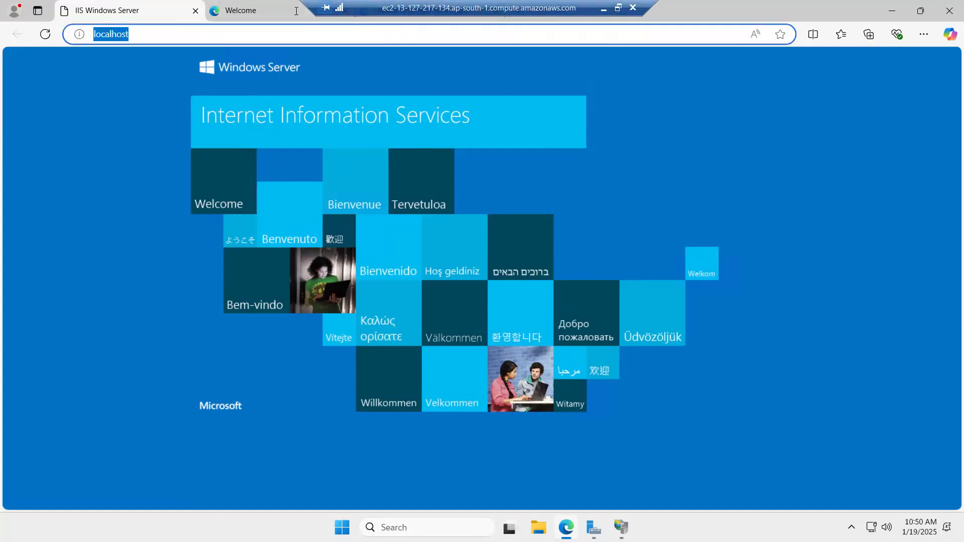
{"action": "double_click", "coordinate": [352, 6]}
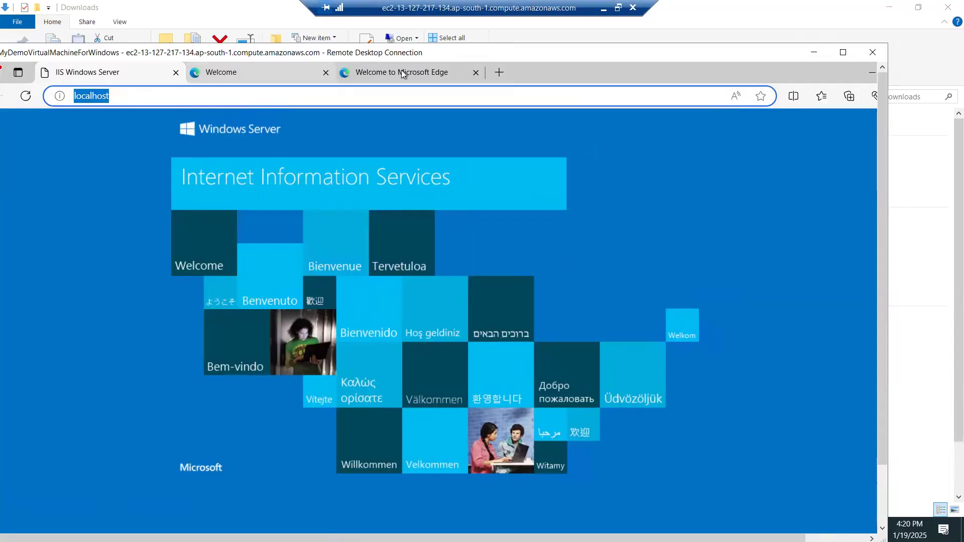
{"action": "left_click", "coordinate": [861, 153]}
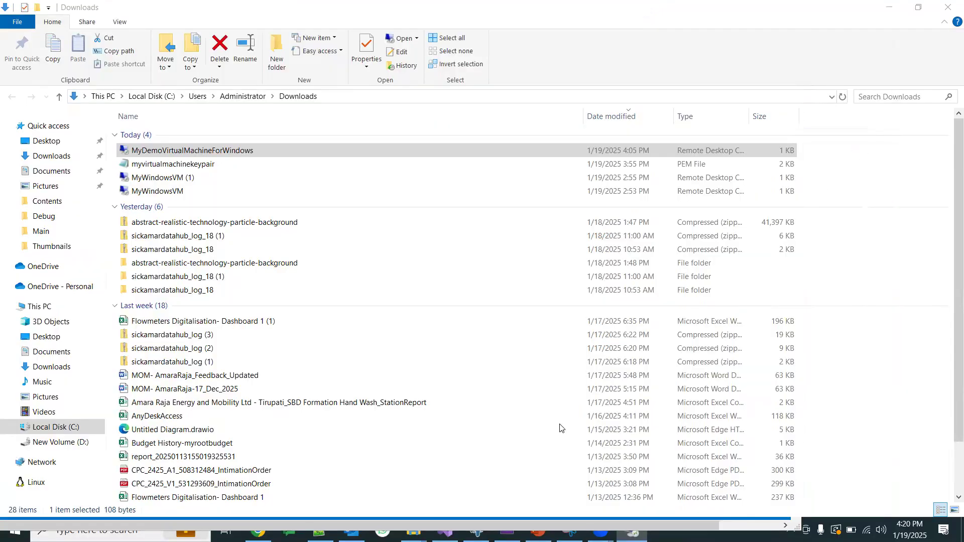
{"action": "left_click", "coordinate": [259, 526]}
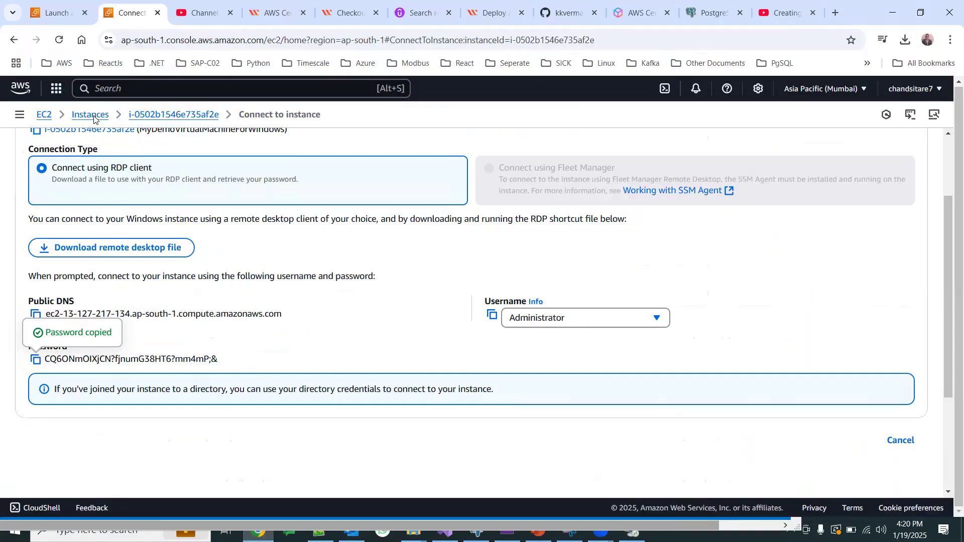
{"action": "left_click", "coordinate": [93, 116]}
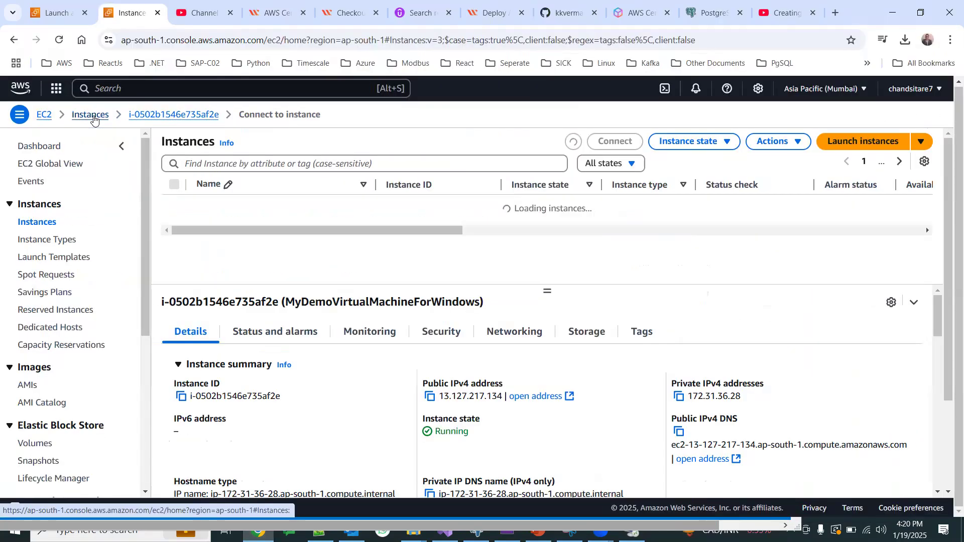
{"action": "left_click", "coordinate": [431, 397]}
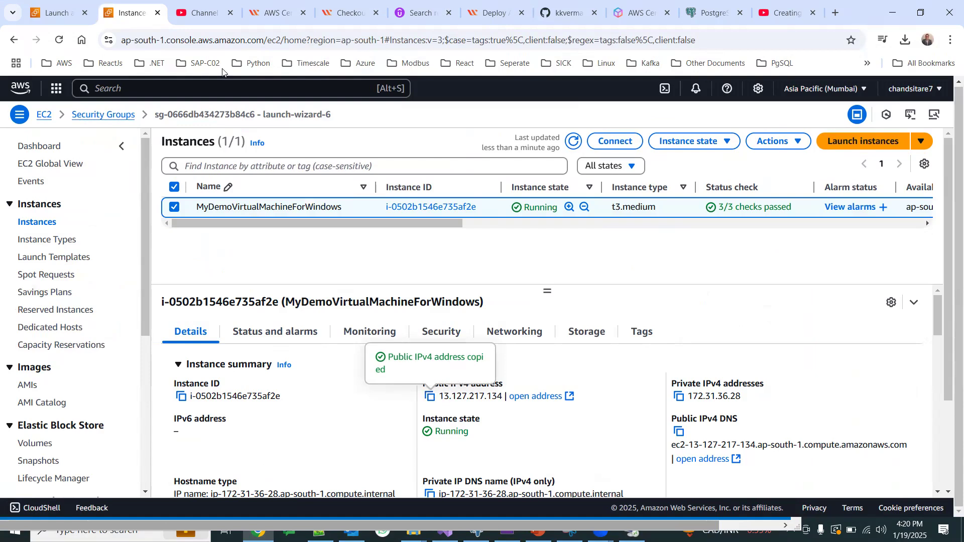
- Load the copied public IP address 13.127.217.134 in the launch-confirmation browser tab to check the IIS site from outside the server
{"action": "left_click", "coordinate": [60, 13]}
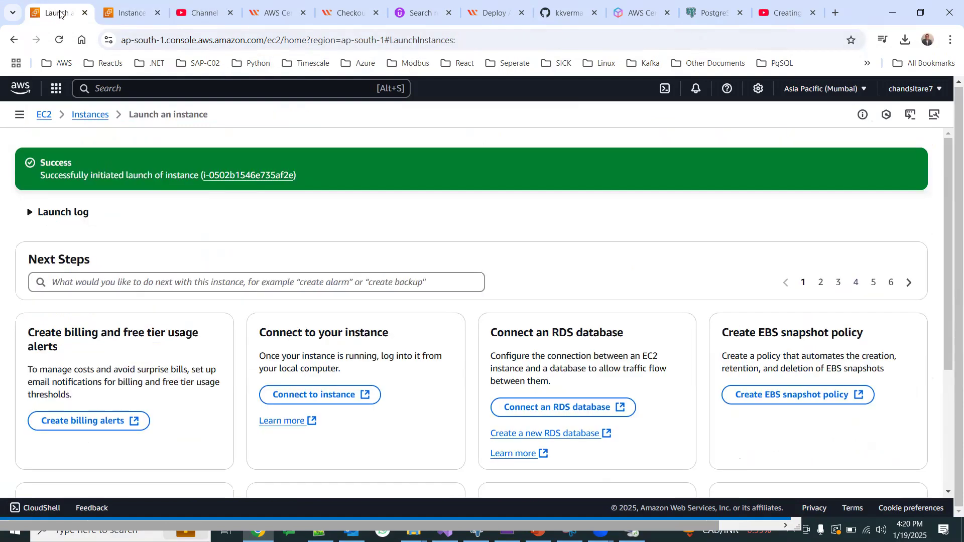
{"action": "left_click", "coordinate": [134, 40]}
{"action": "key", "text": "ctrl+v"}
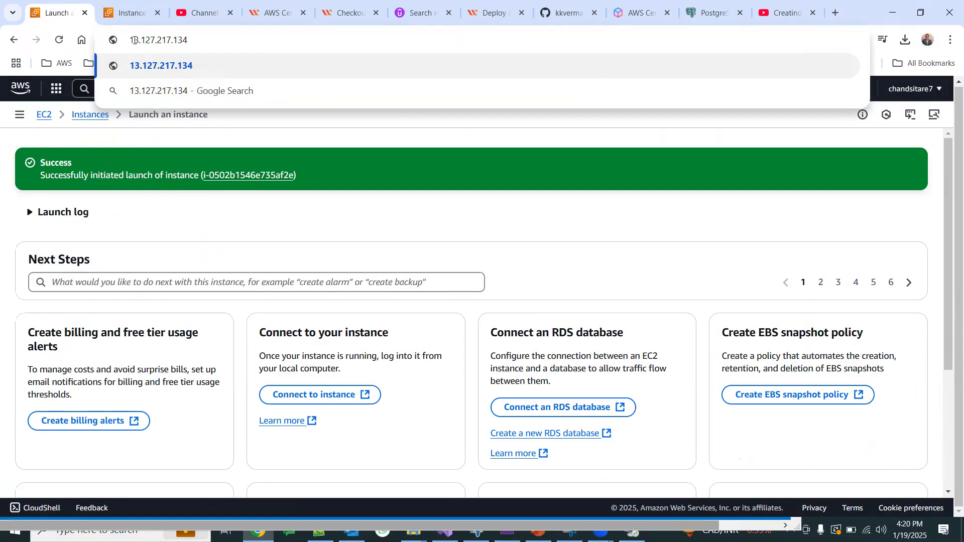
{"action": "key", "text": "Return"}
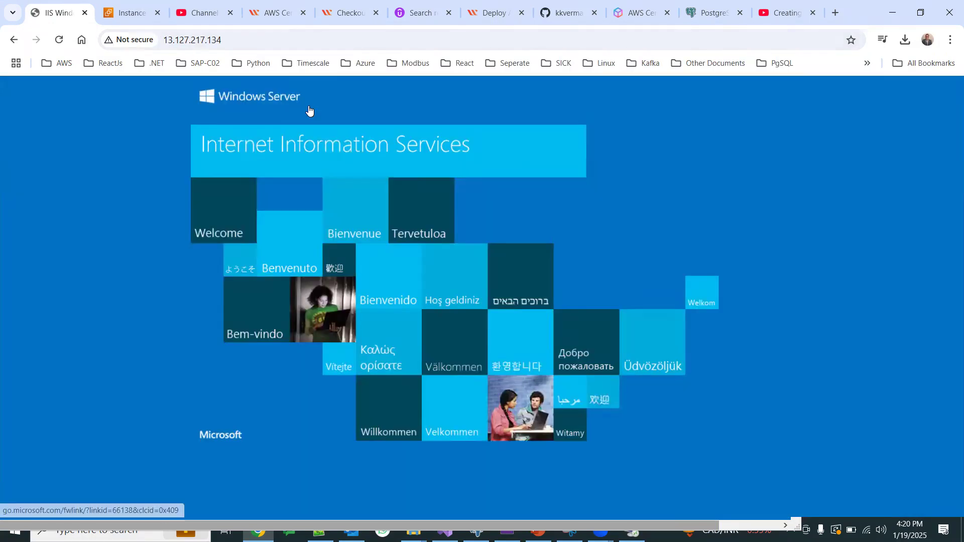
- View the iis.net home page linked from the default IIS page, and return to the EC2 instances list
{"action": "left_click", "coordinate": [245, 39]}
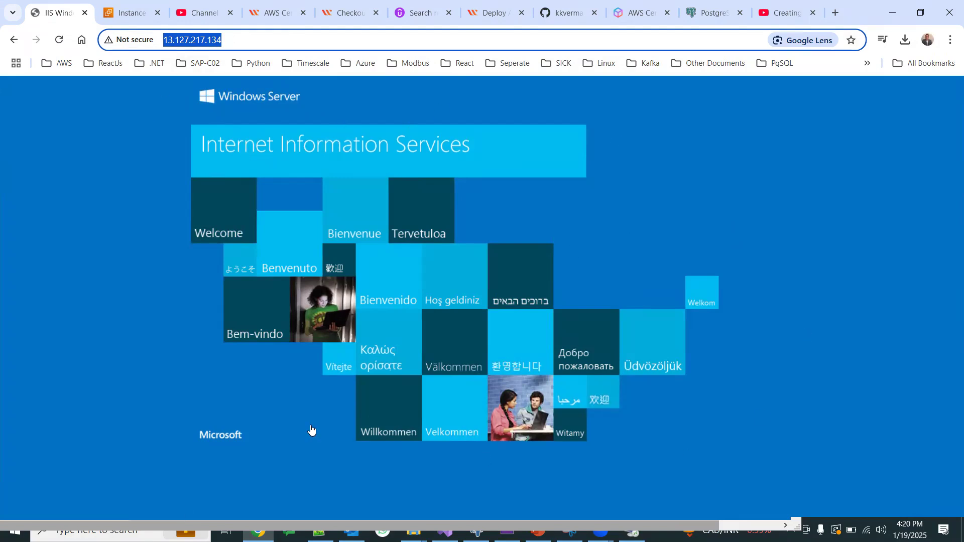
{"action": "triple_click", "coordinate": [247, 40]}
{"action": "key", "text": "Return"}
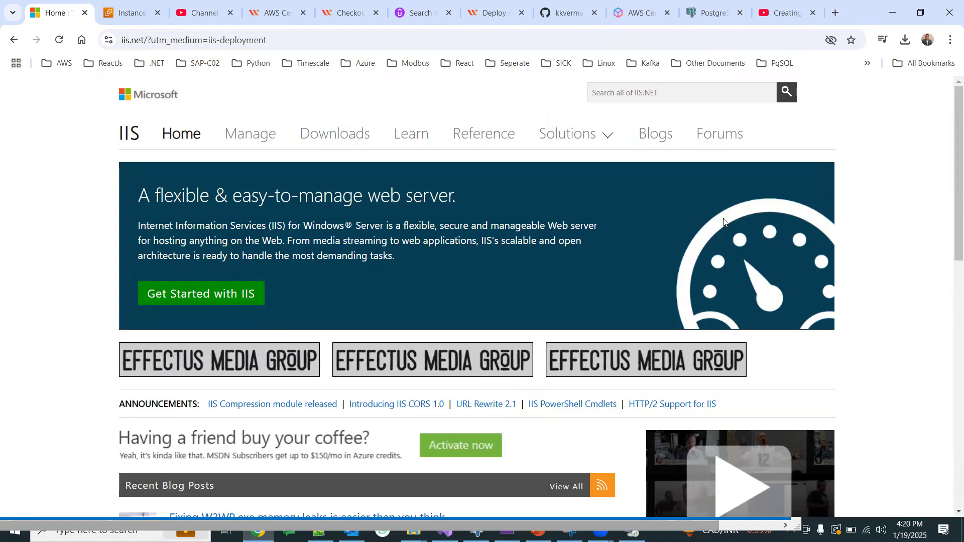
{"action": "left_click", "coordinate": [119, 16]}
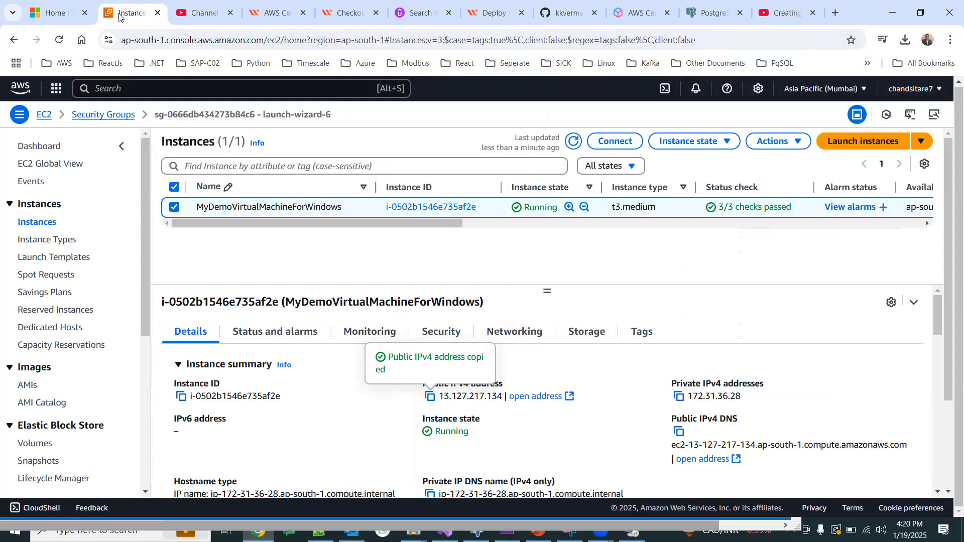